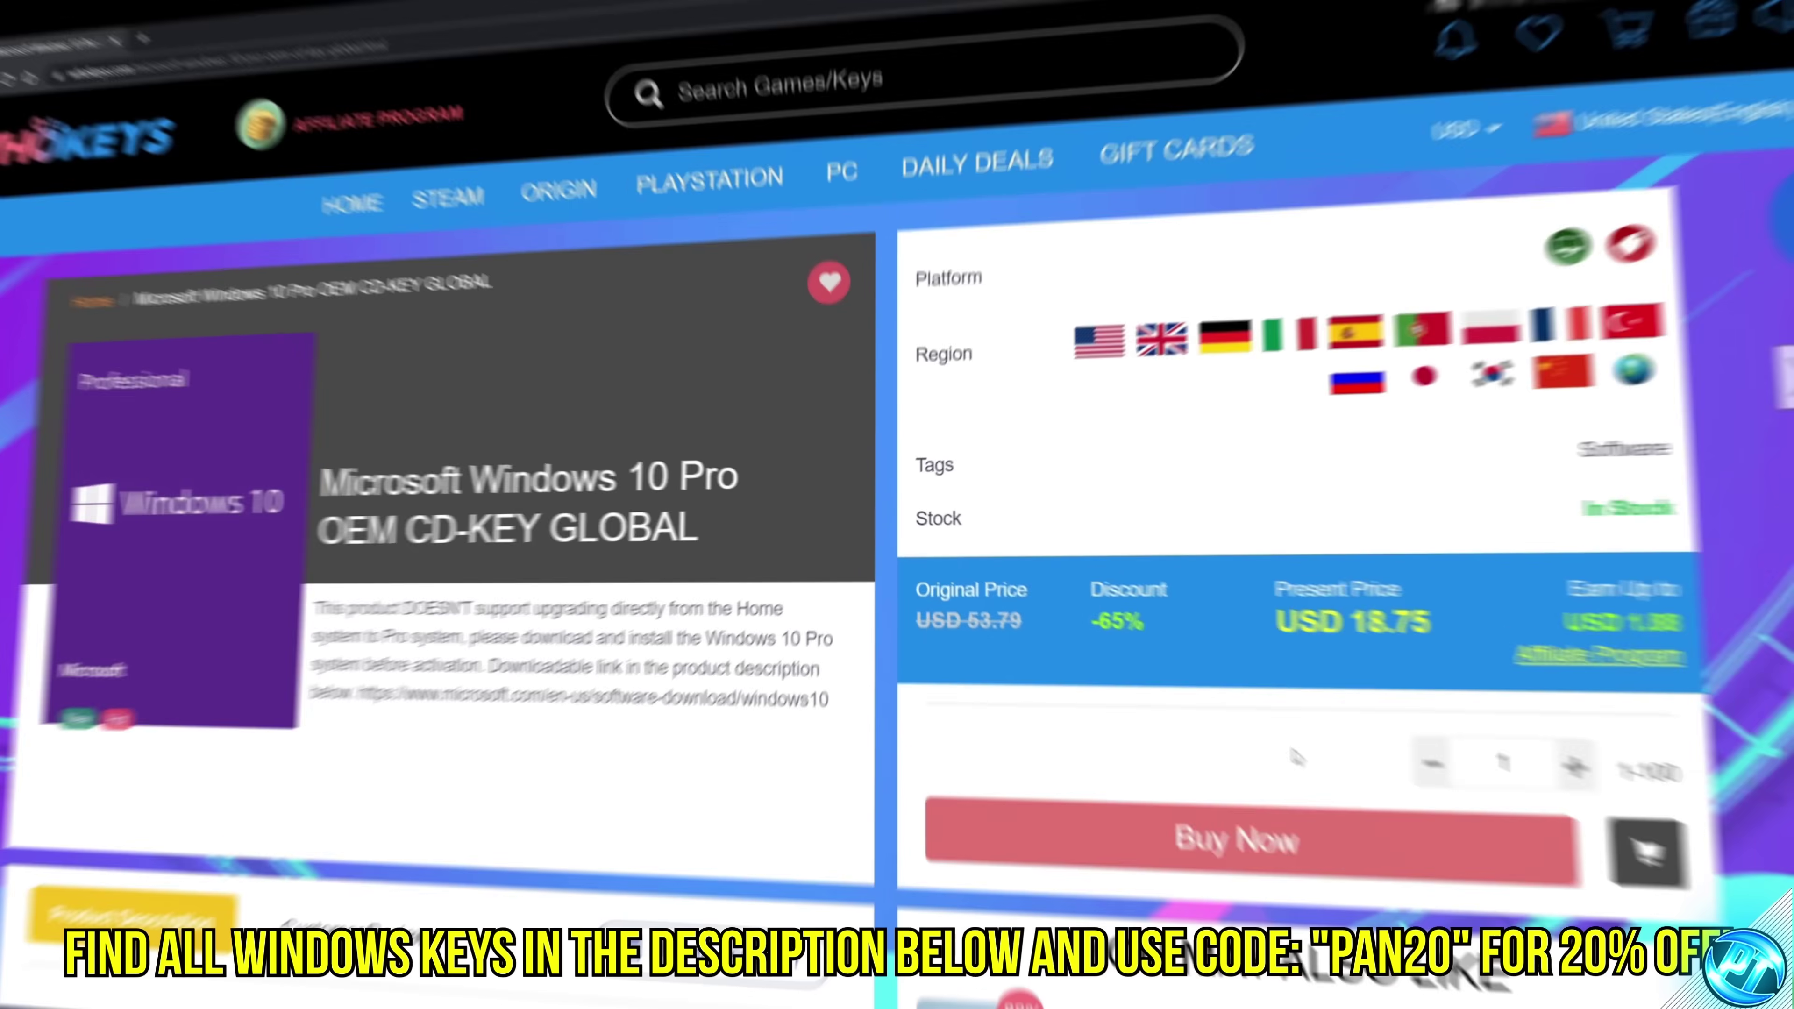
Step: Buy the Windows 10 Pro OEM key in HoKeys with promo code PAN20, paying USD 15
click(1250, 834)
click(240, 856)
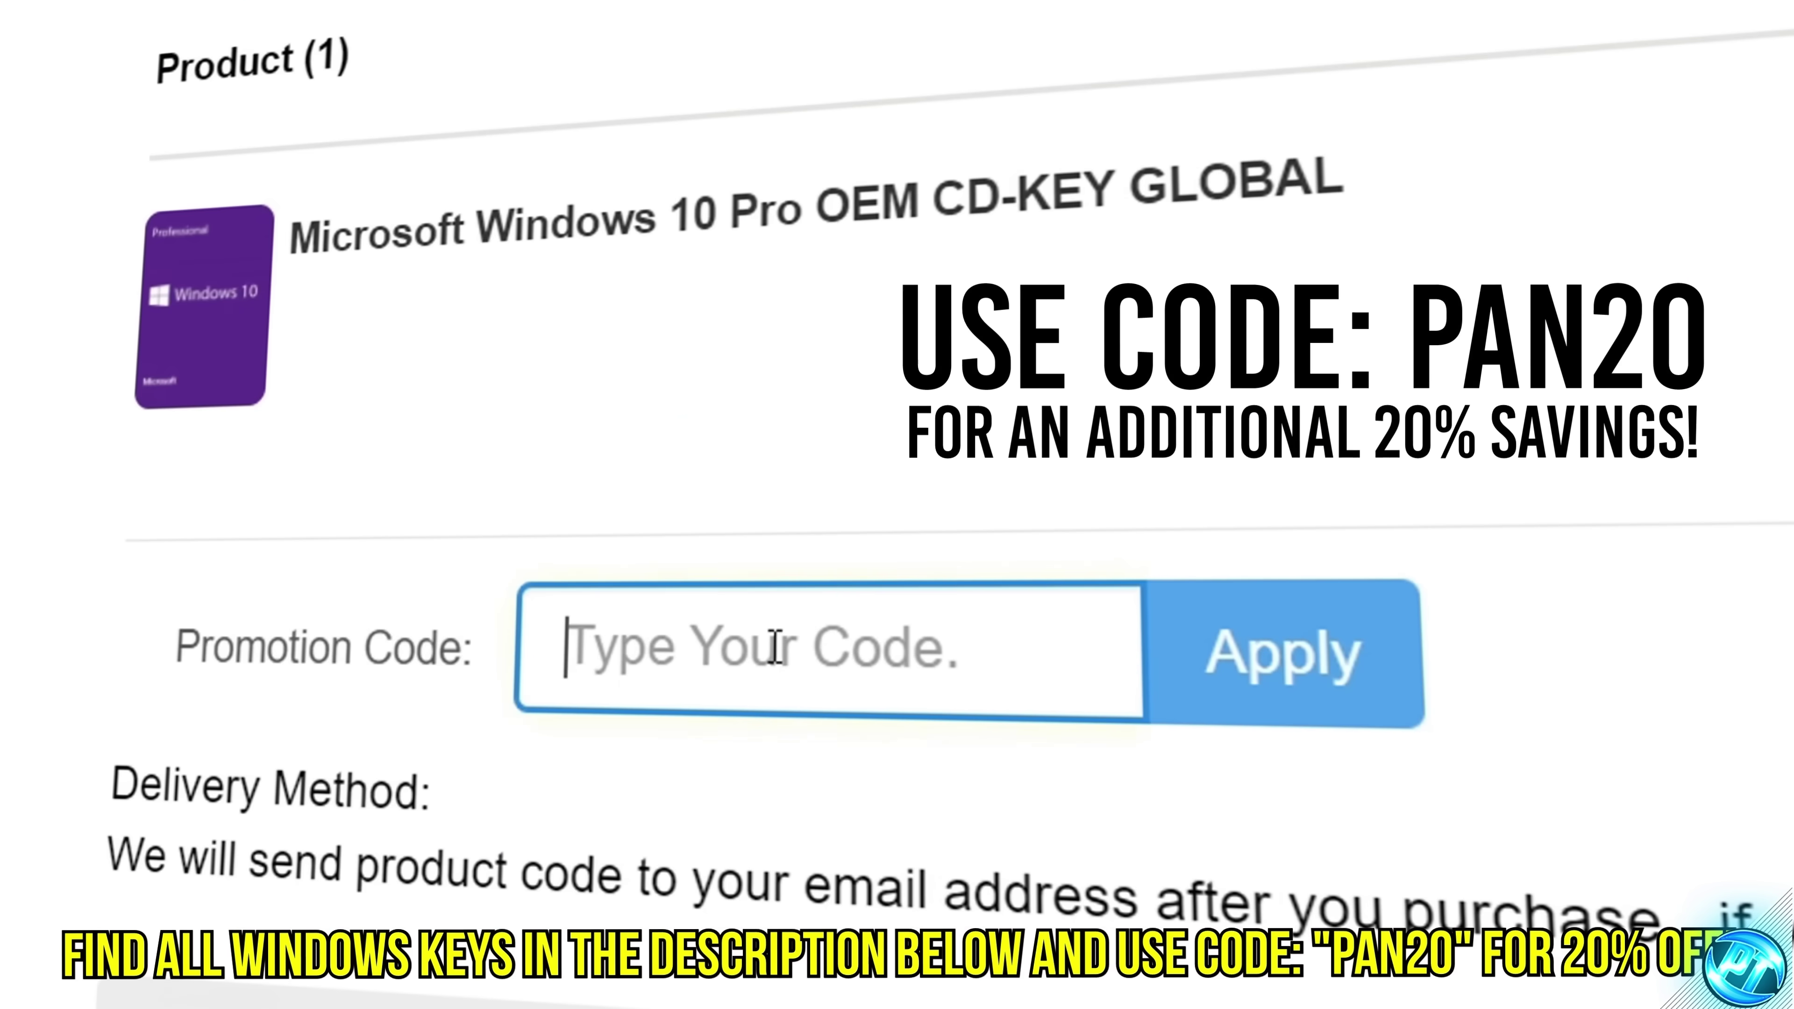
text(PAN20)
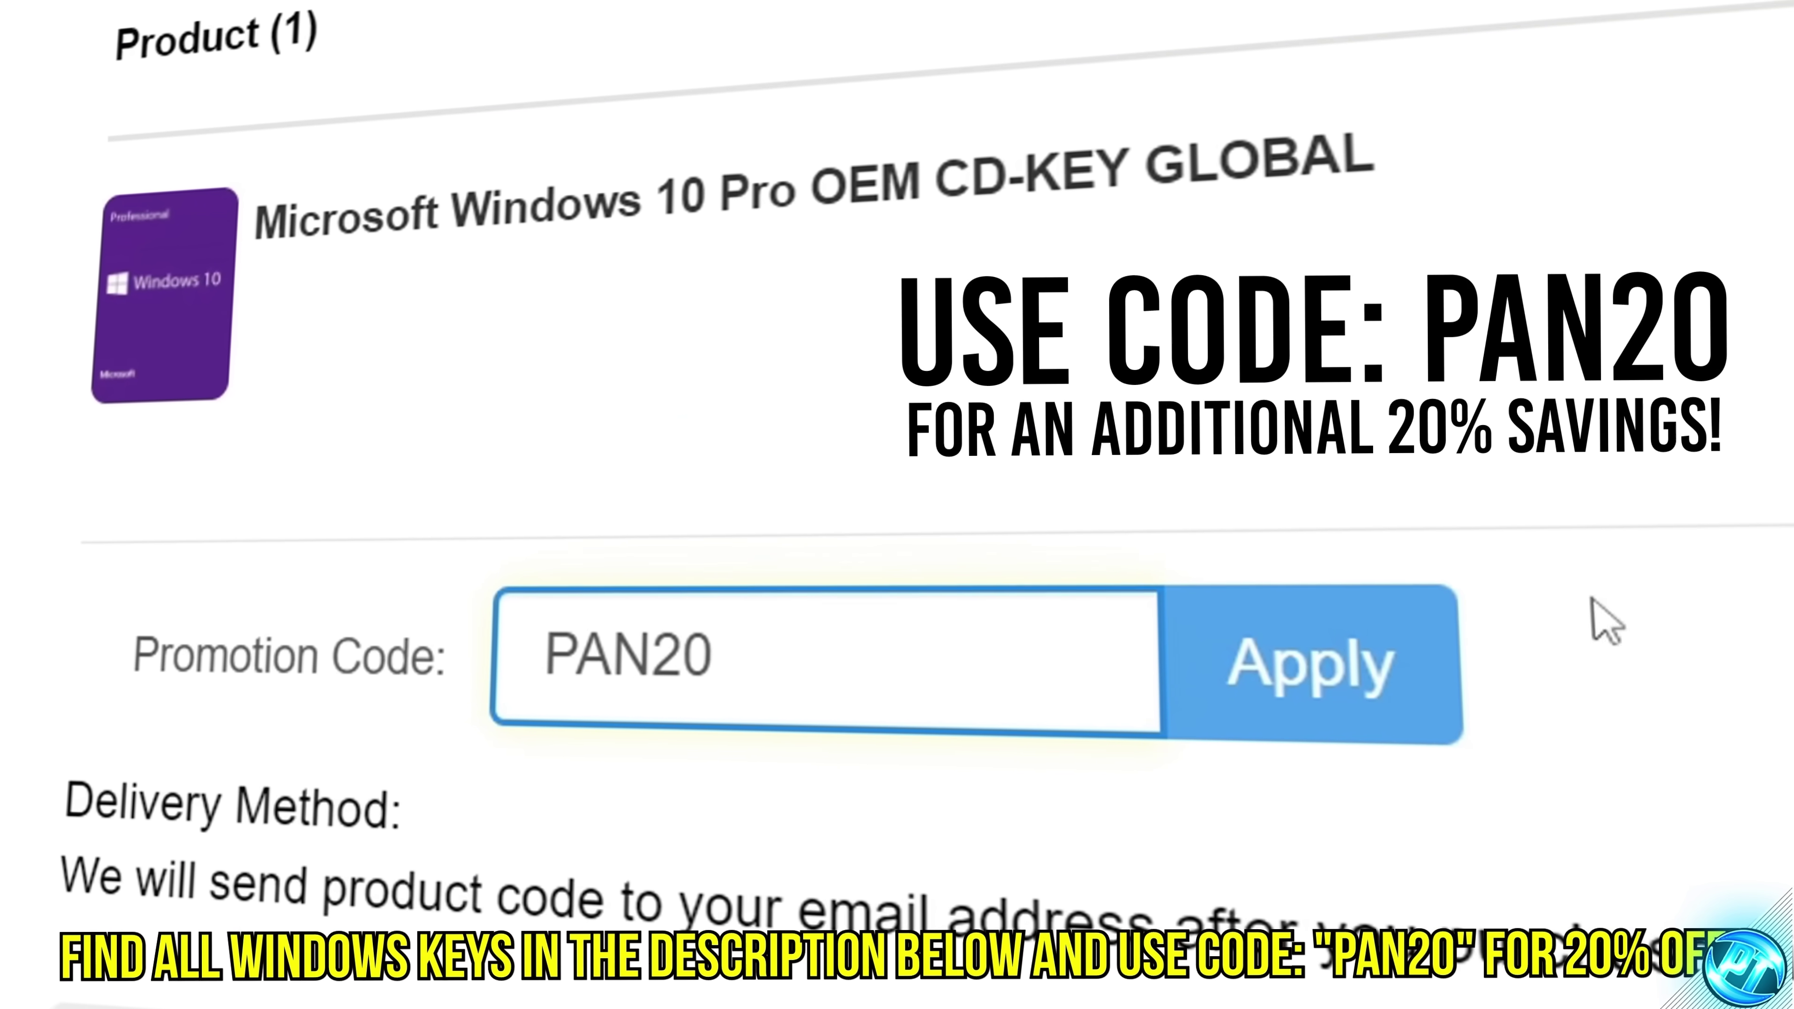
click(1388, 639)
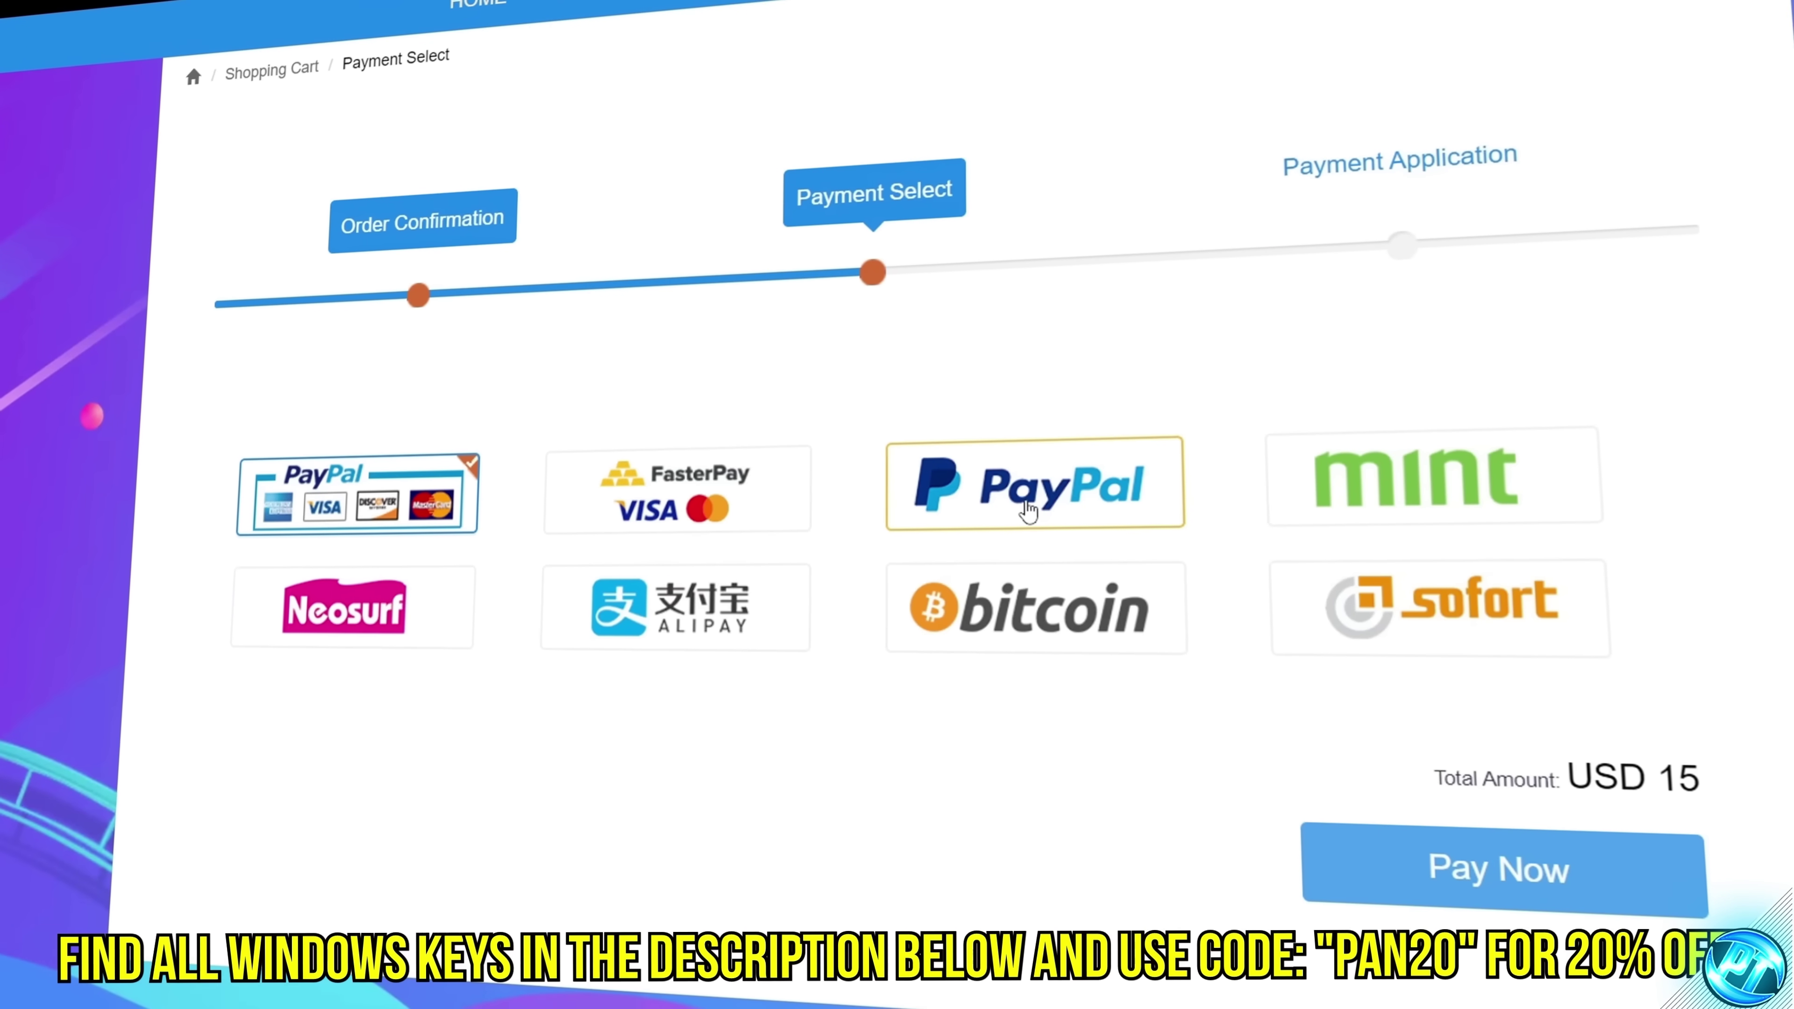
click(1484, 858)
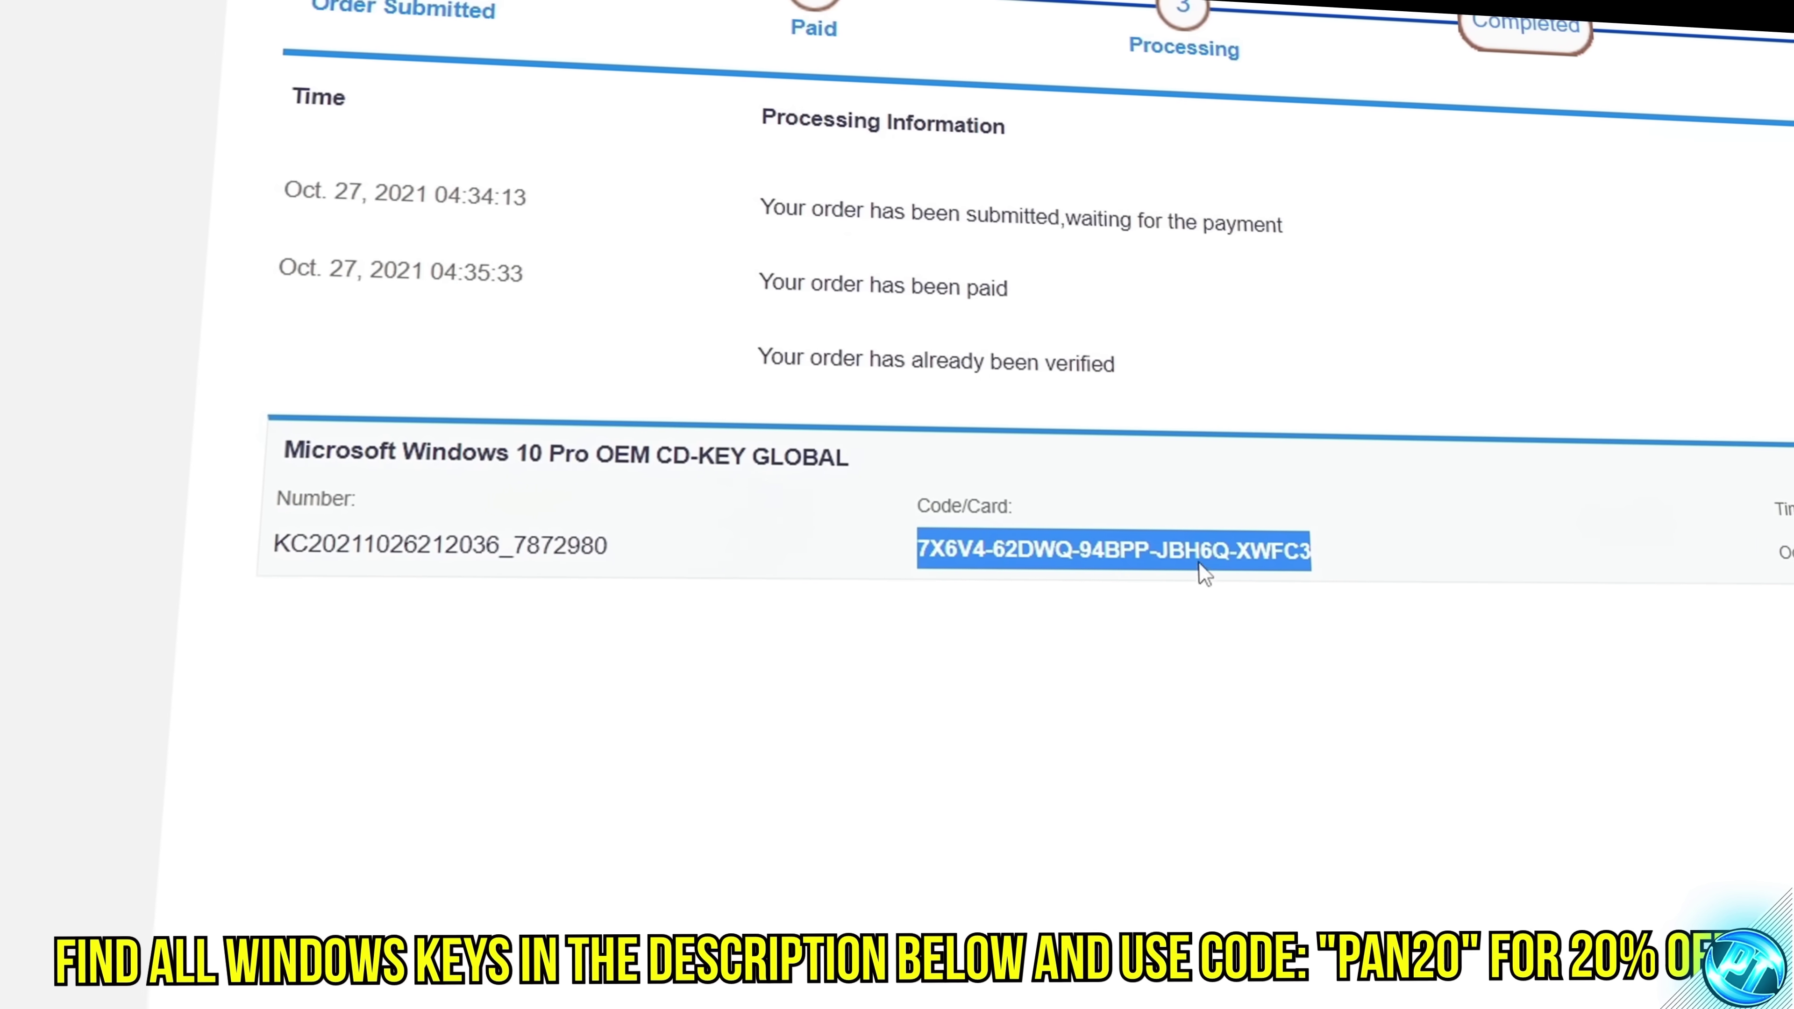
Step: Copy the purchased product key and activate Windows with it in Settings
right_click(1201, 565)
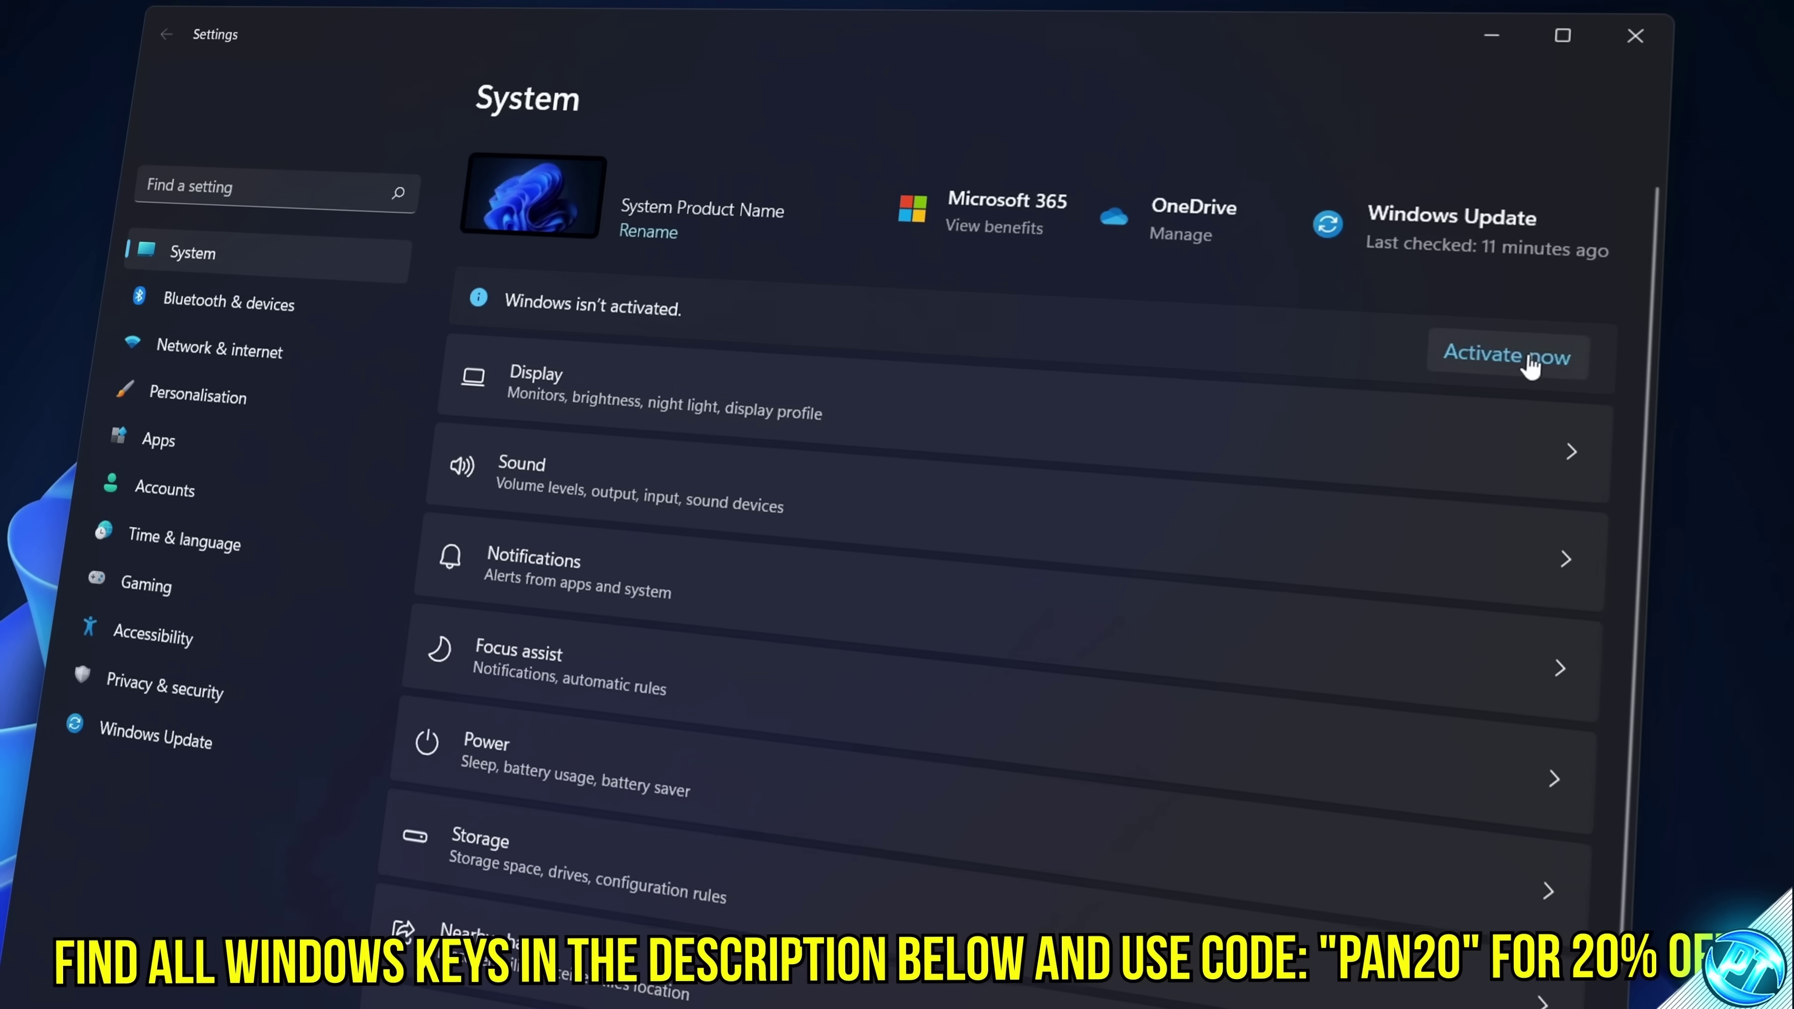
click(1493, 292)
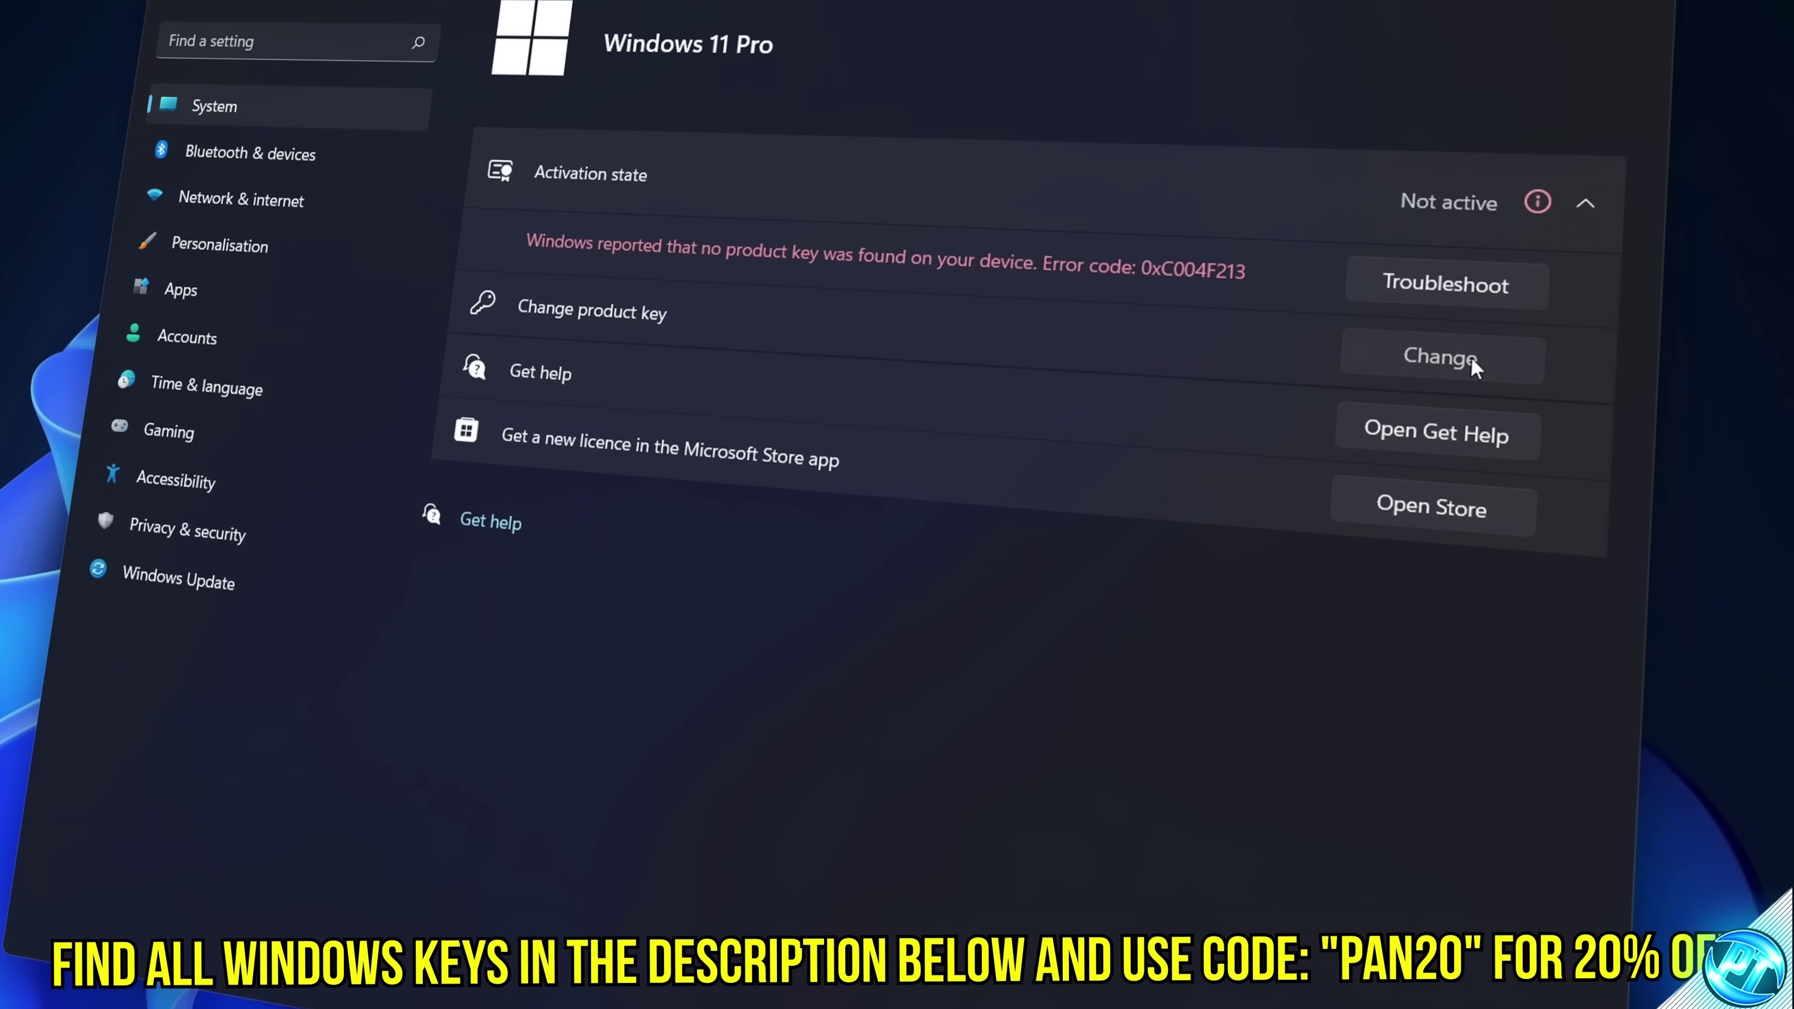
click(1464, 365)
right_click(560, 497)
click(629, 516)
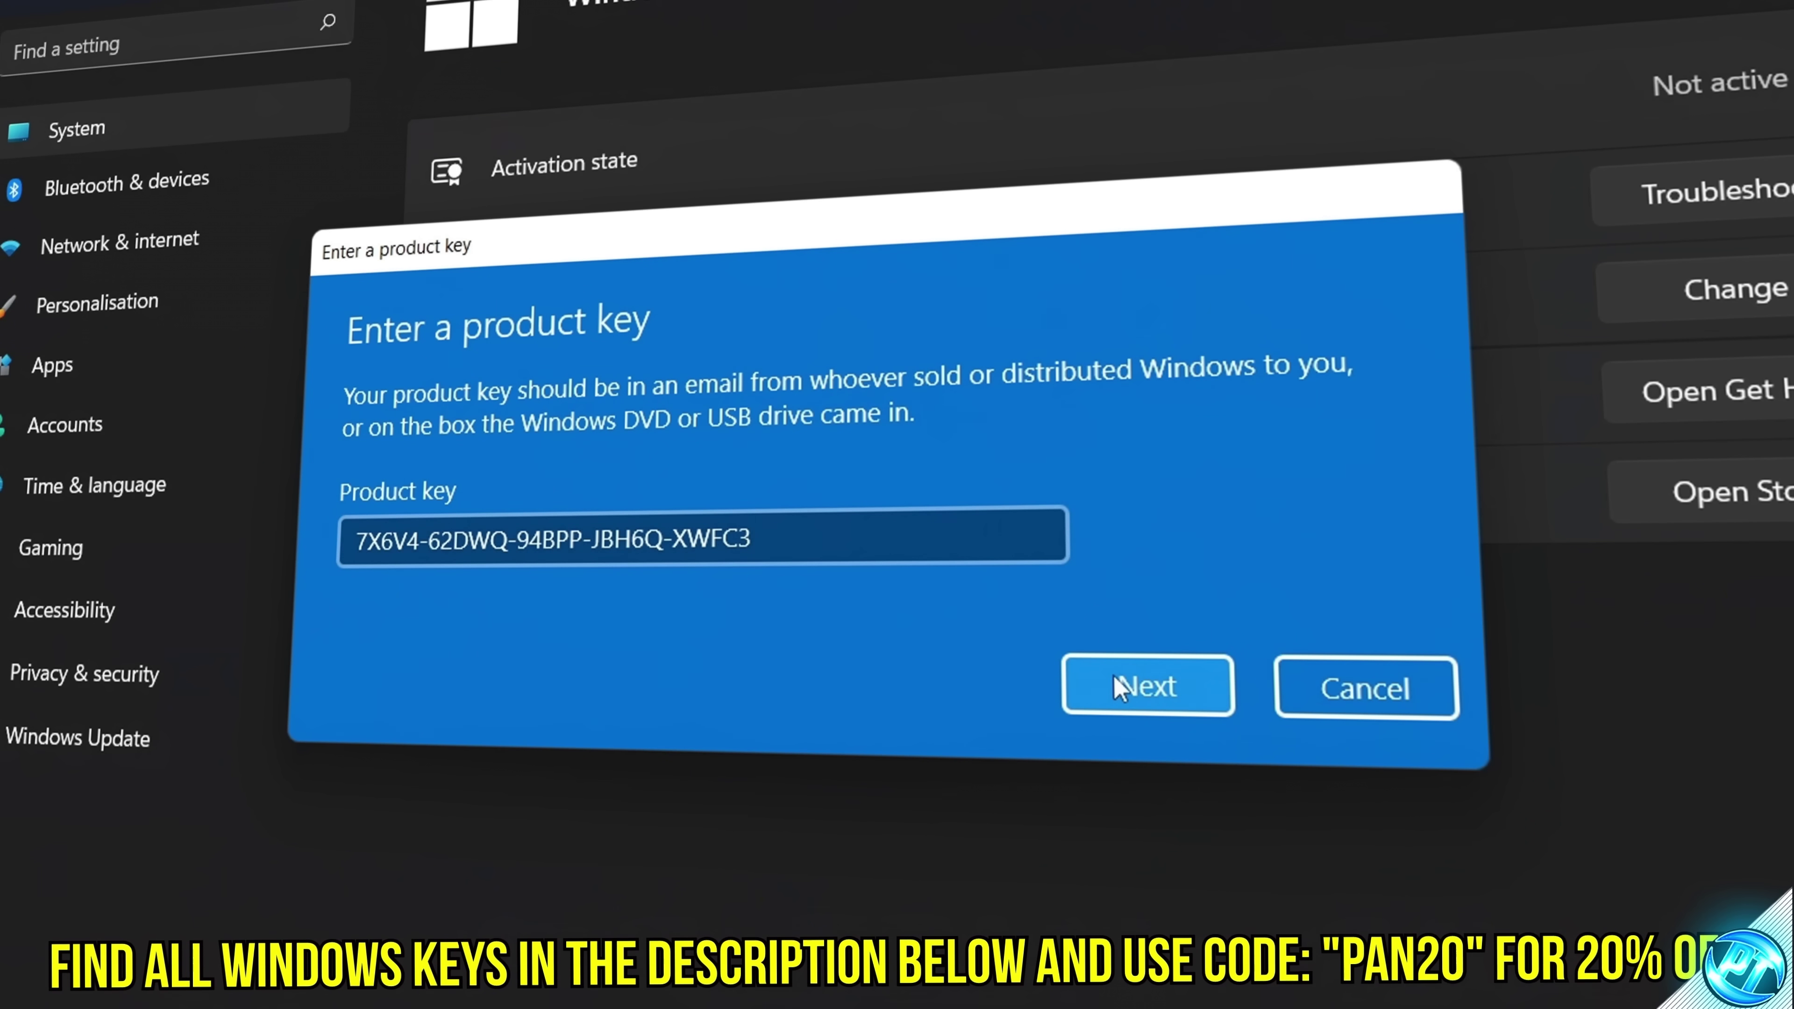
click(1141, 593)
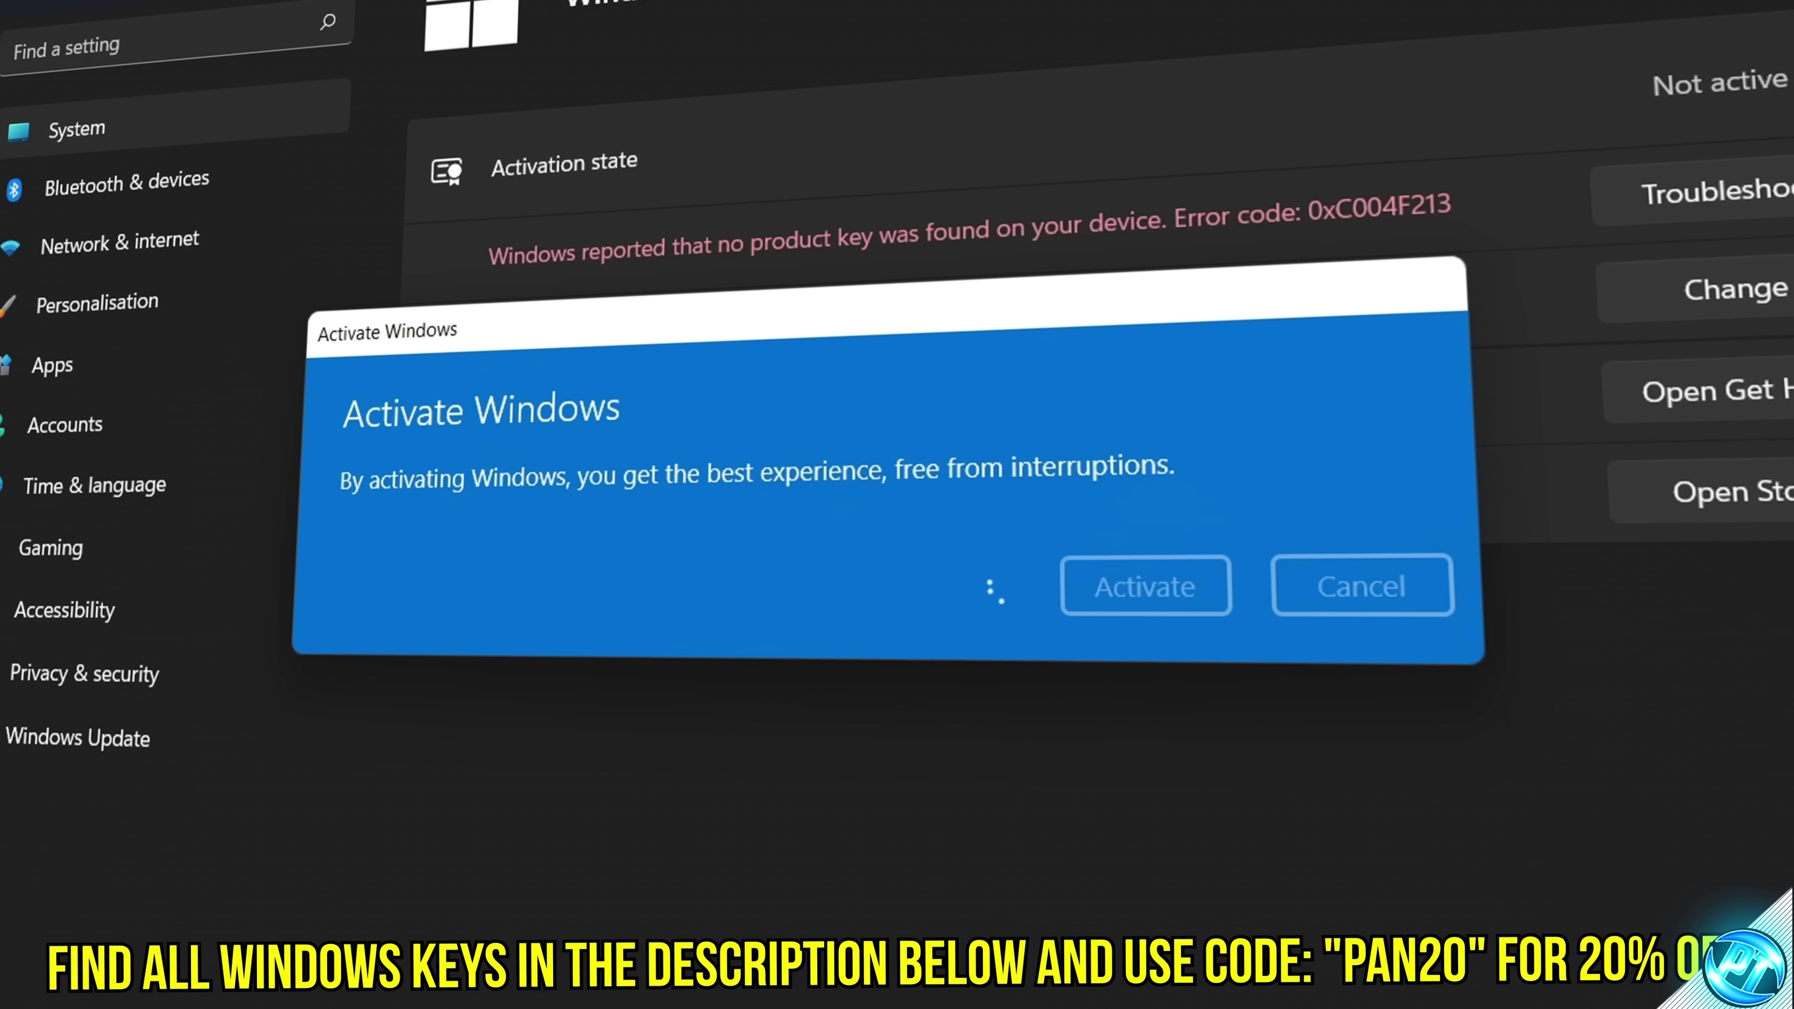
click(1351, 611)
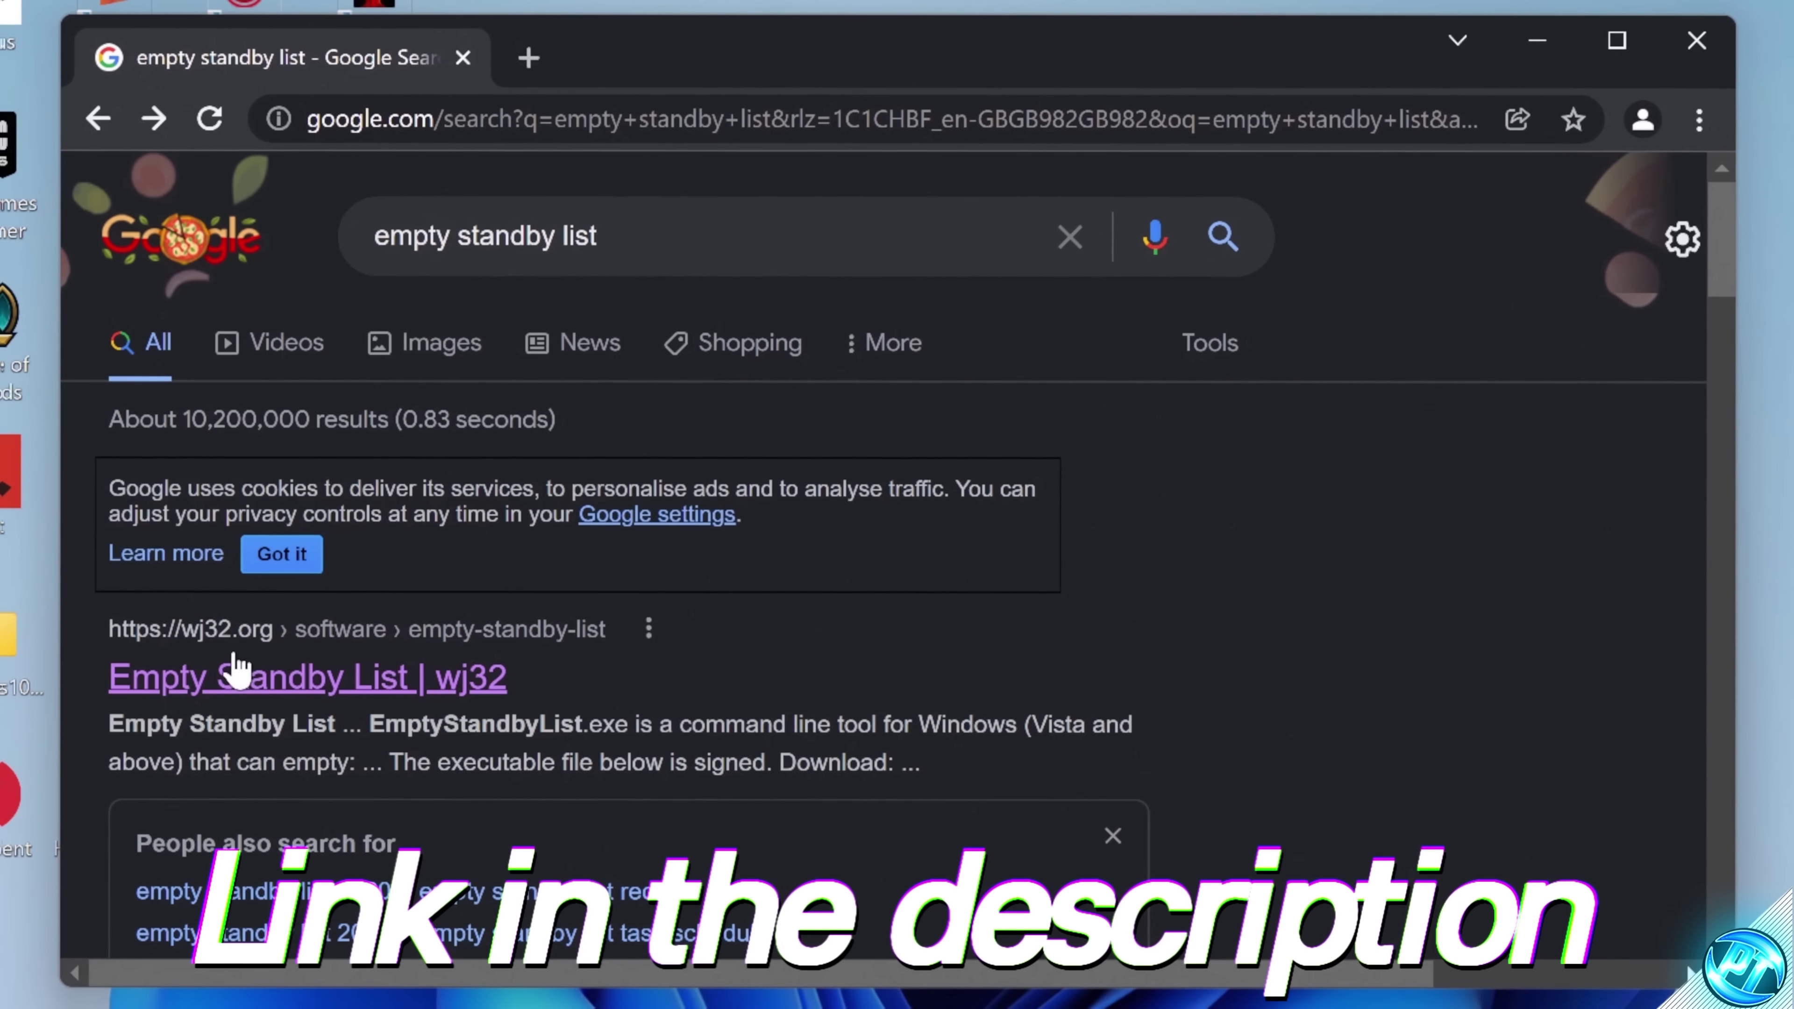
Step: Download EmptyStandbyList.exe from wj32's Empty Standby List page and show it in its folder
click(237, 673)
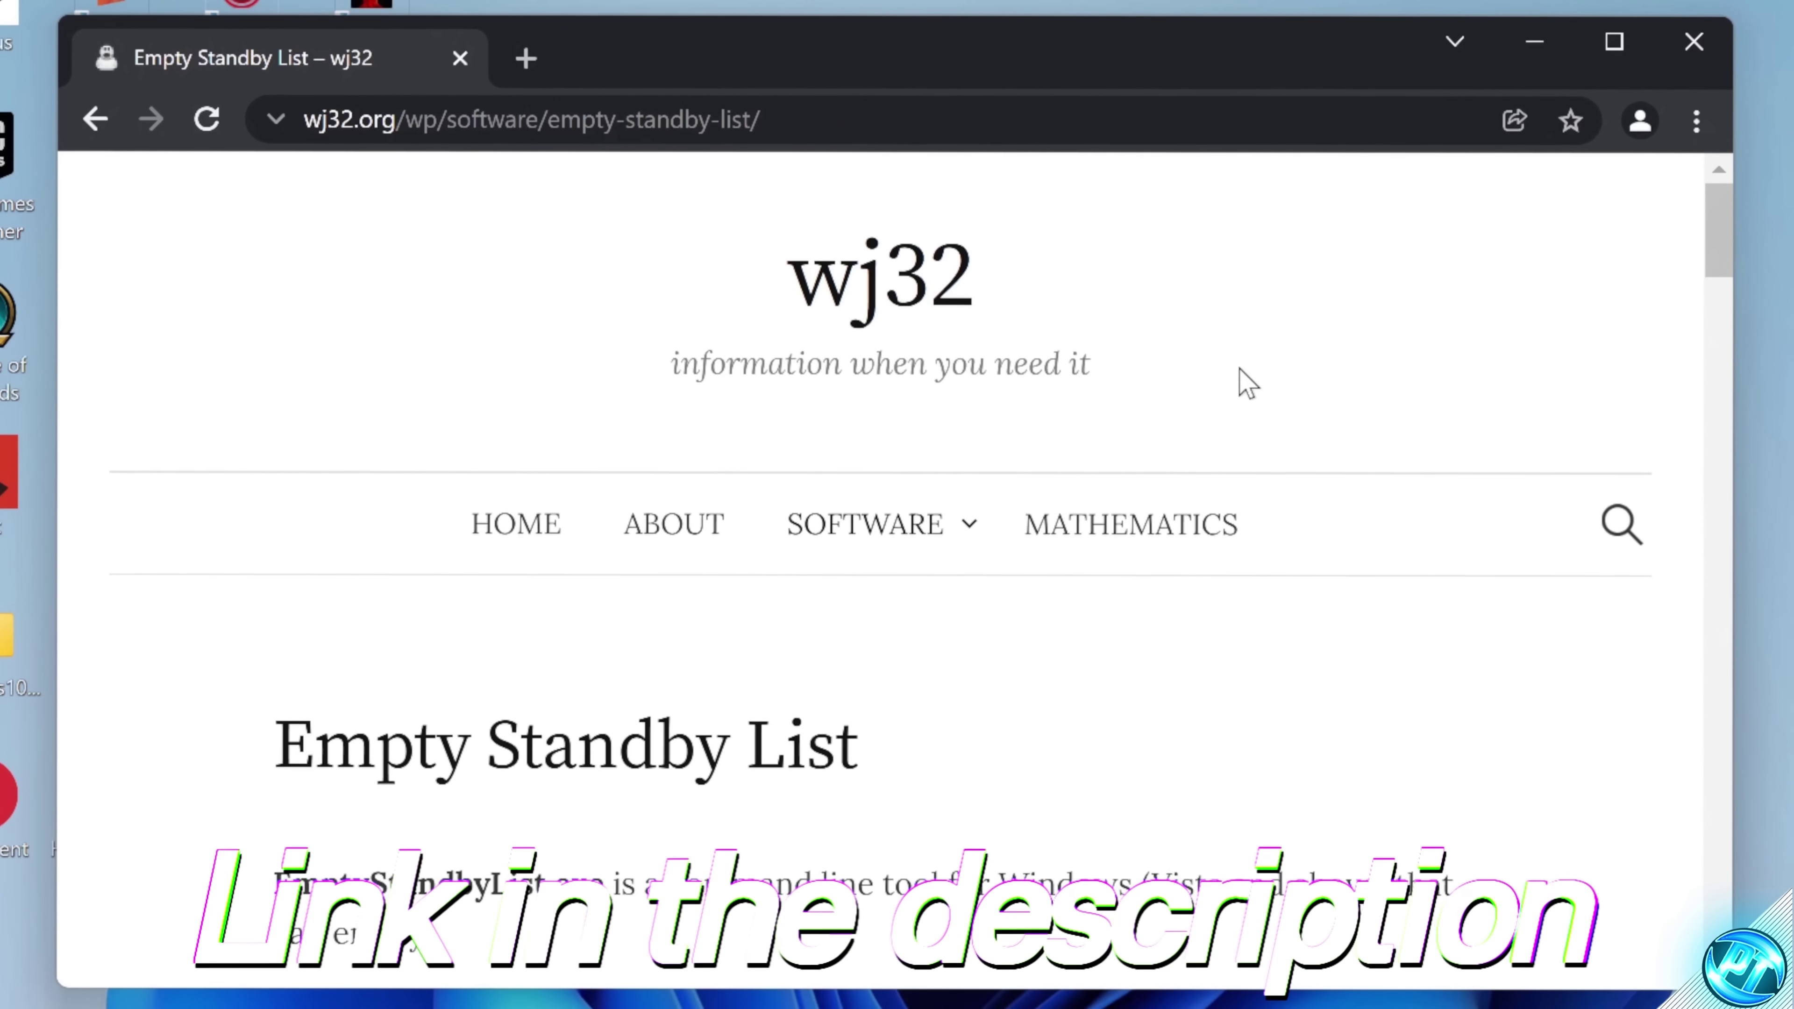
scroll(1254, 360, down, 15)
scroll(1281, 513, up, 15)
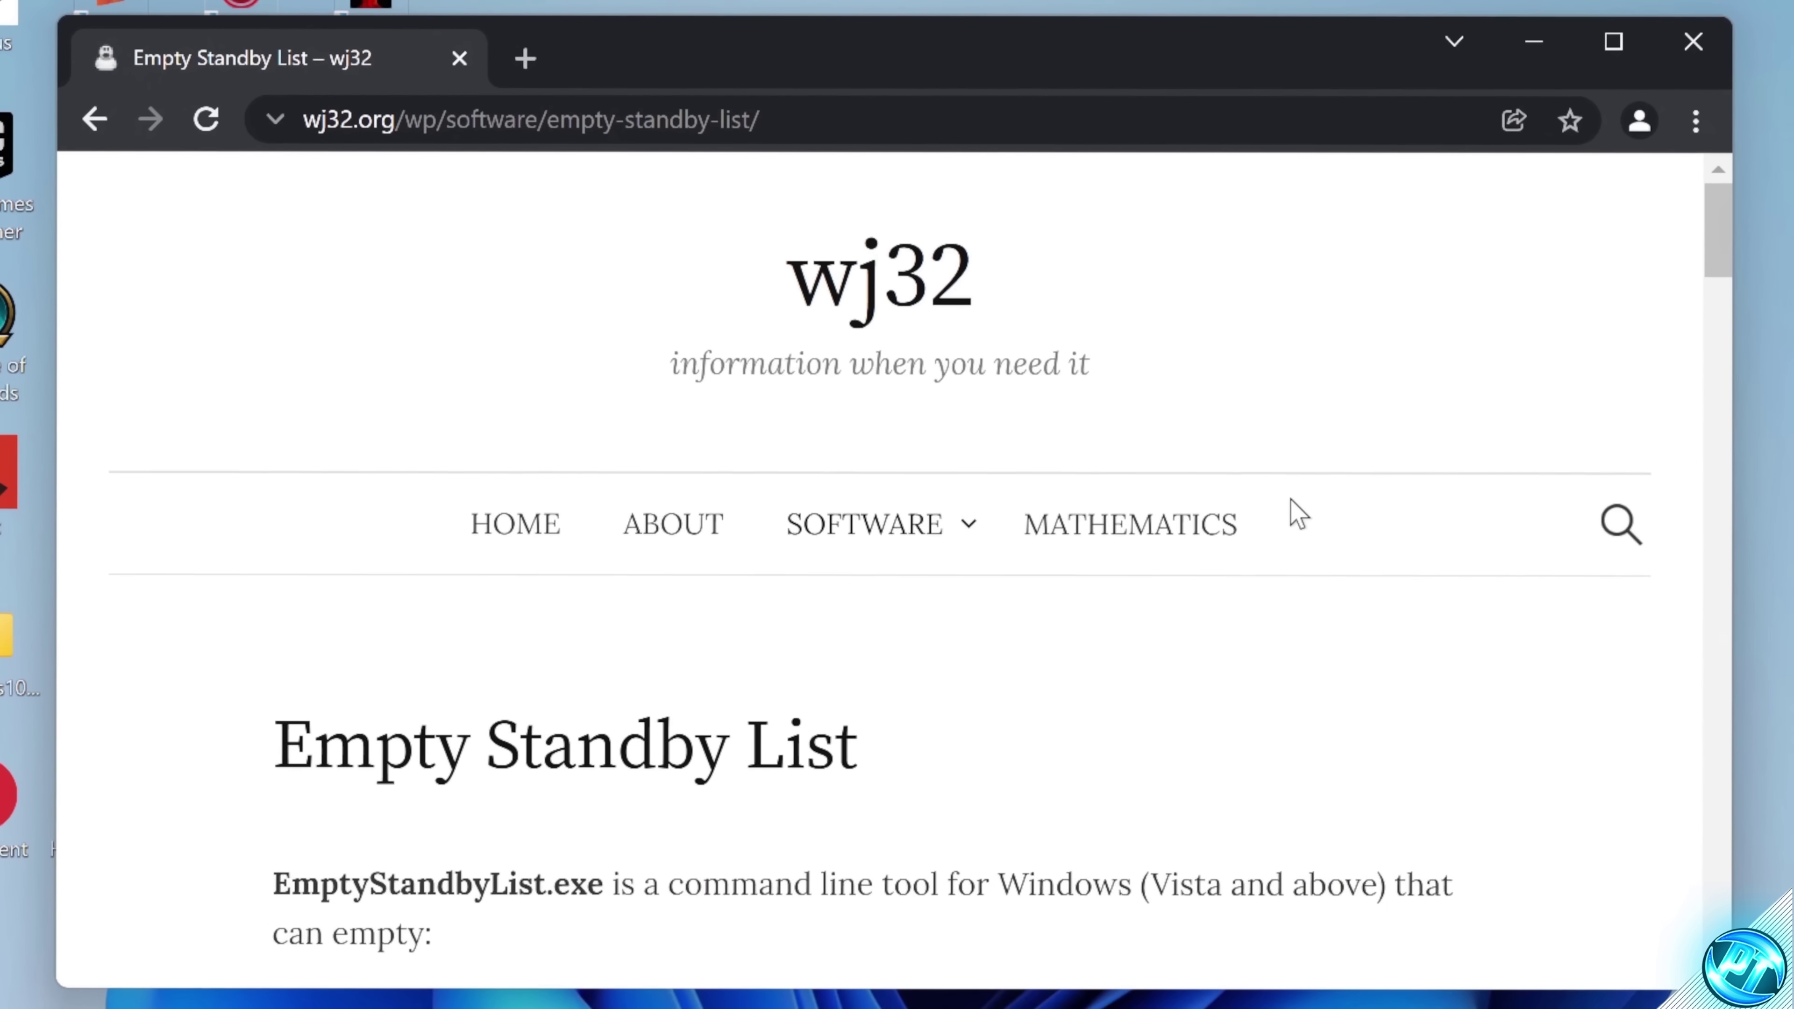
scroll(1299, 515, down, 6)
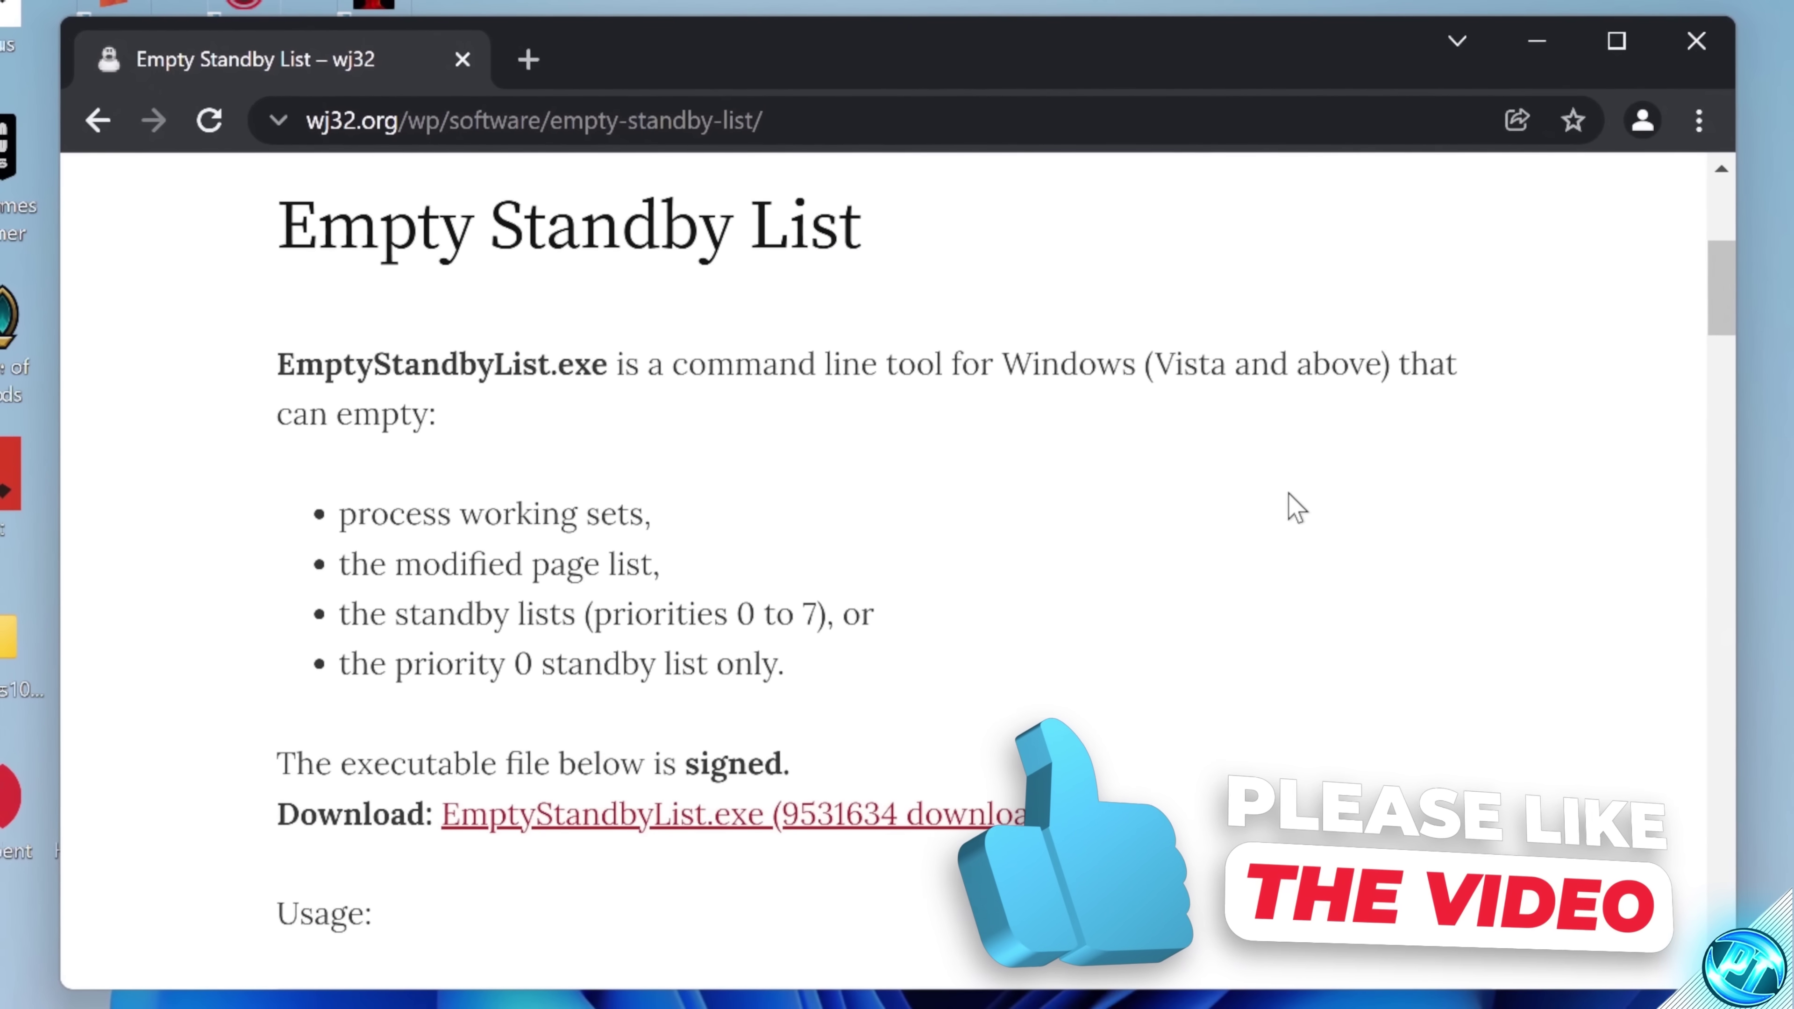
scroll(1053, 428, up, 5)
scroll(841, 496, down, 7)
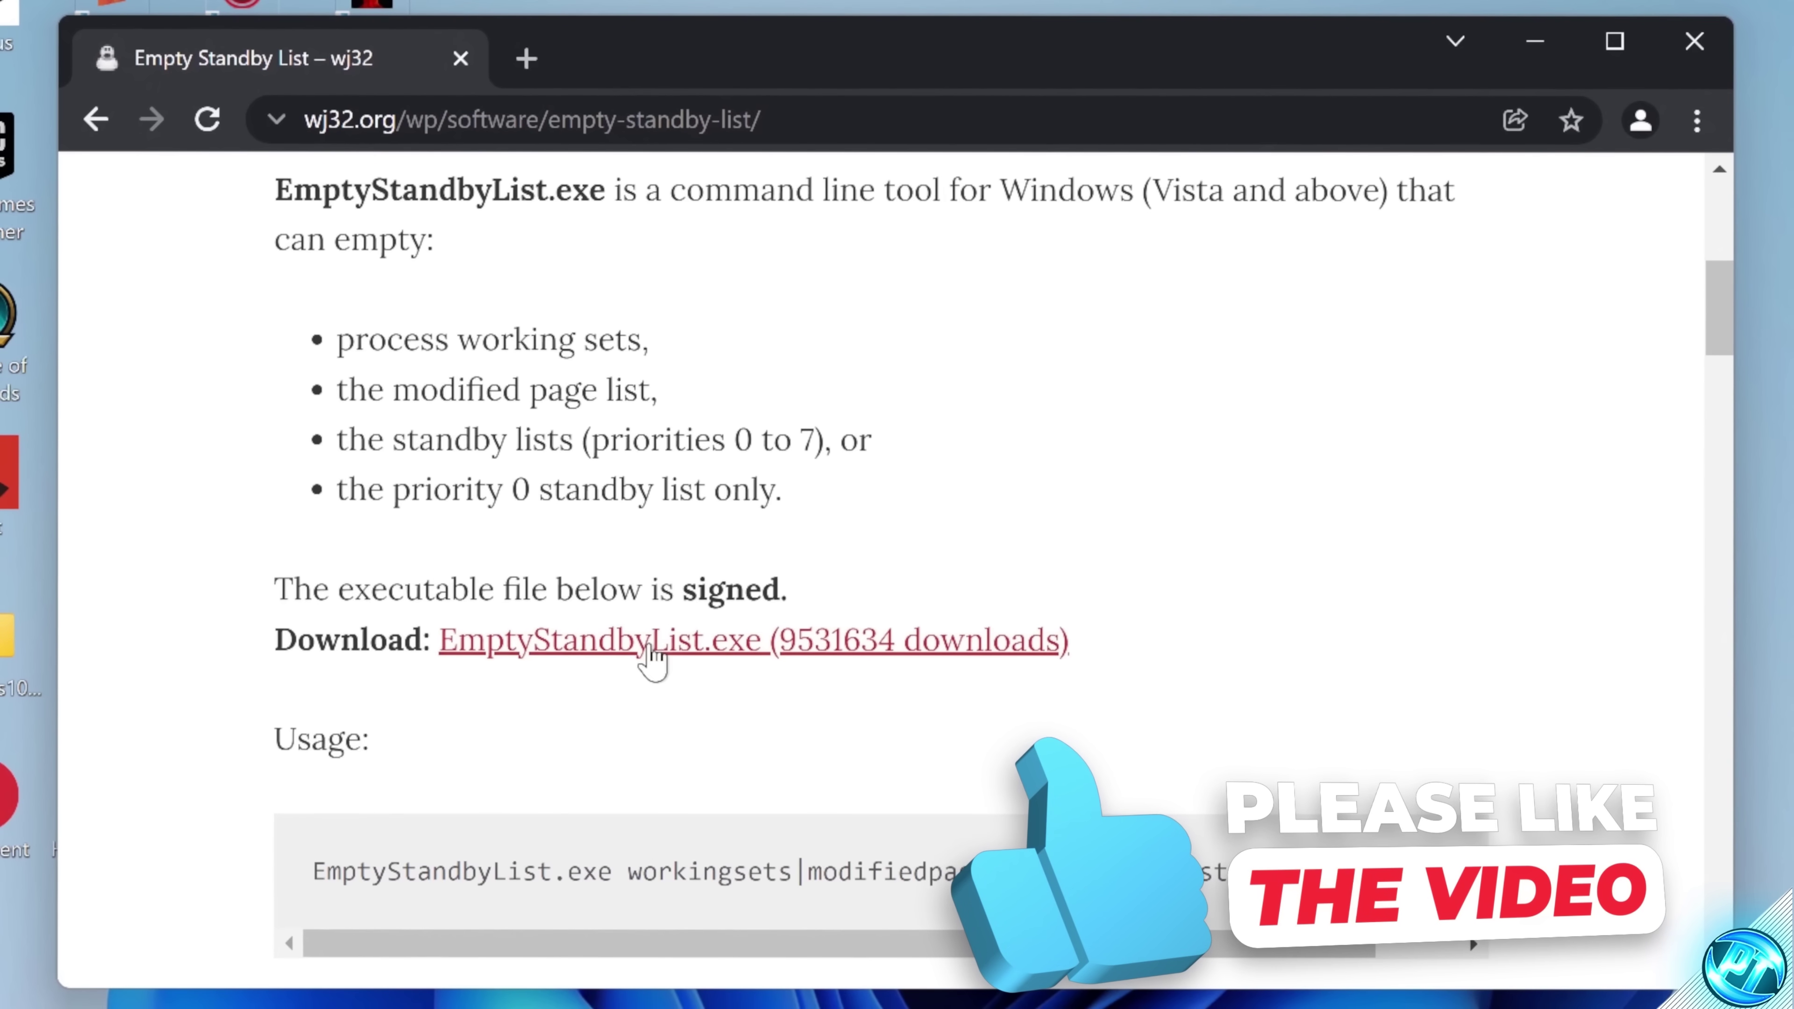
click(555, 646)
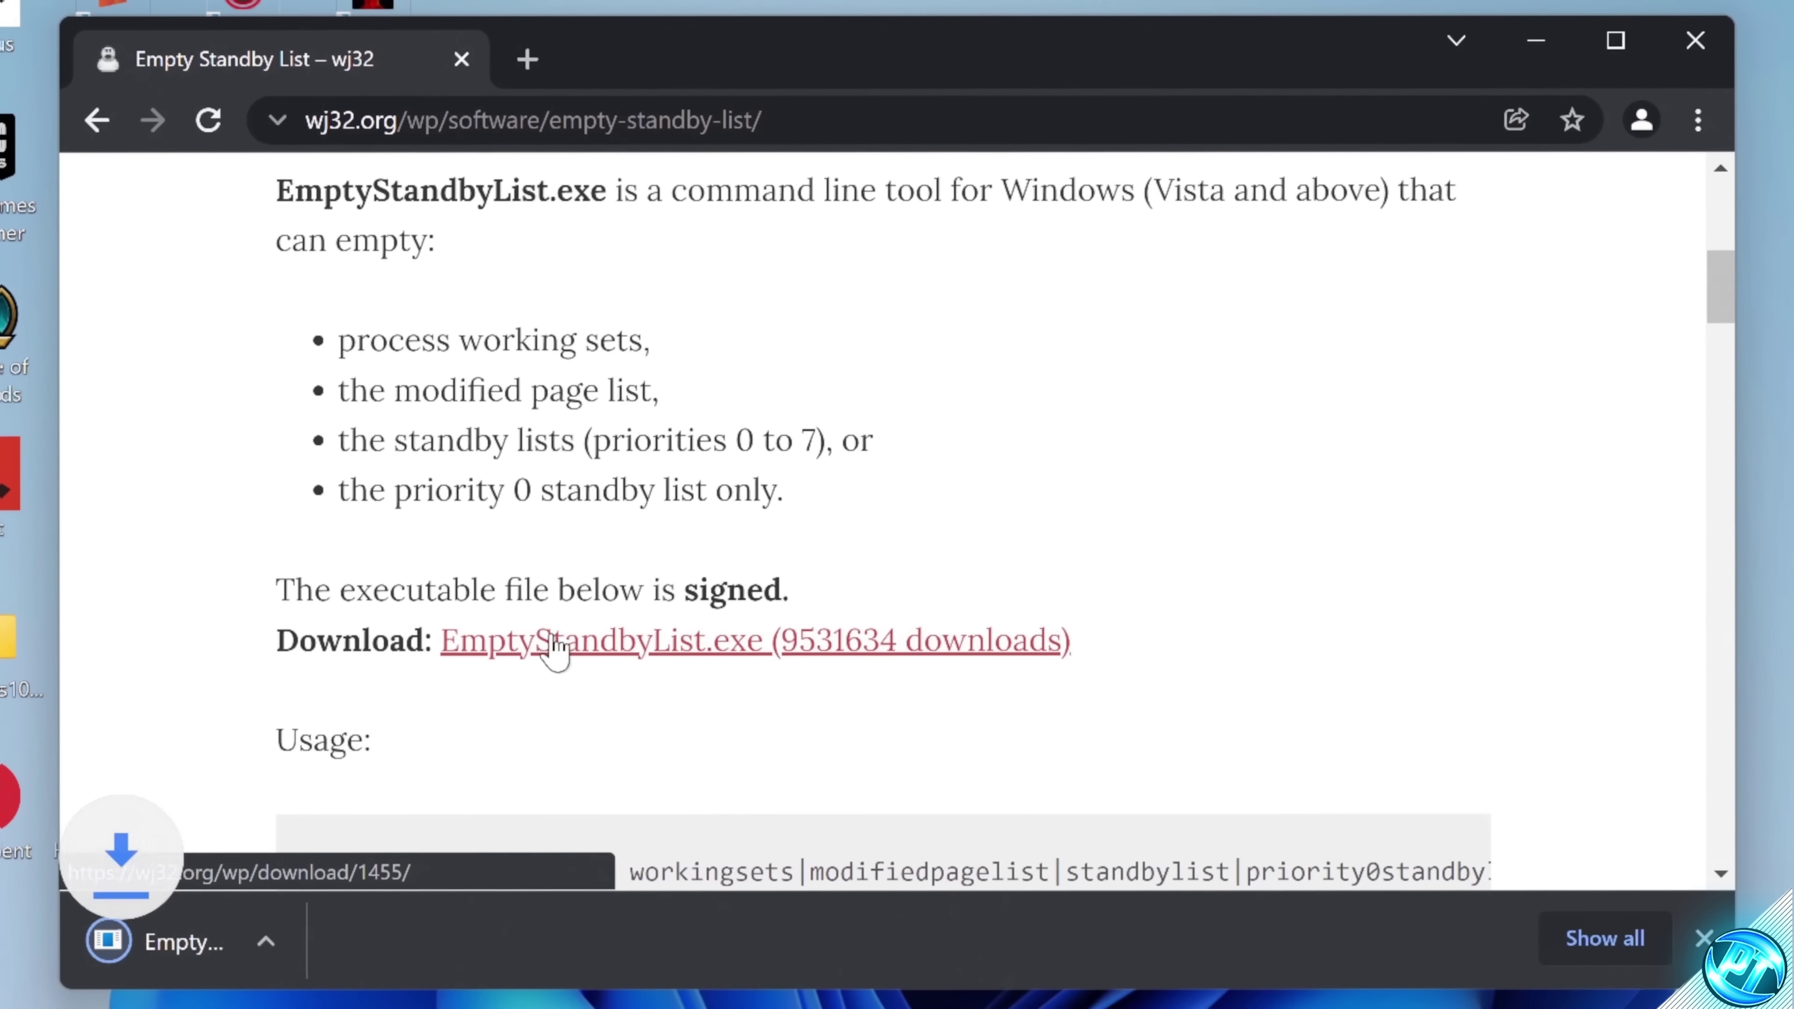
click(431, 939)
click(537, 827)
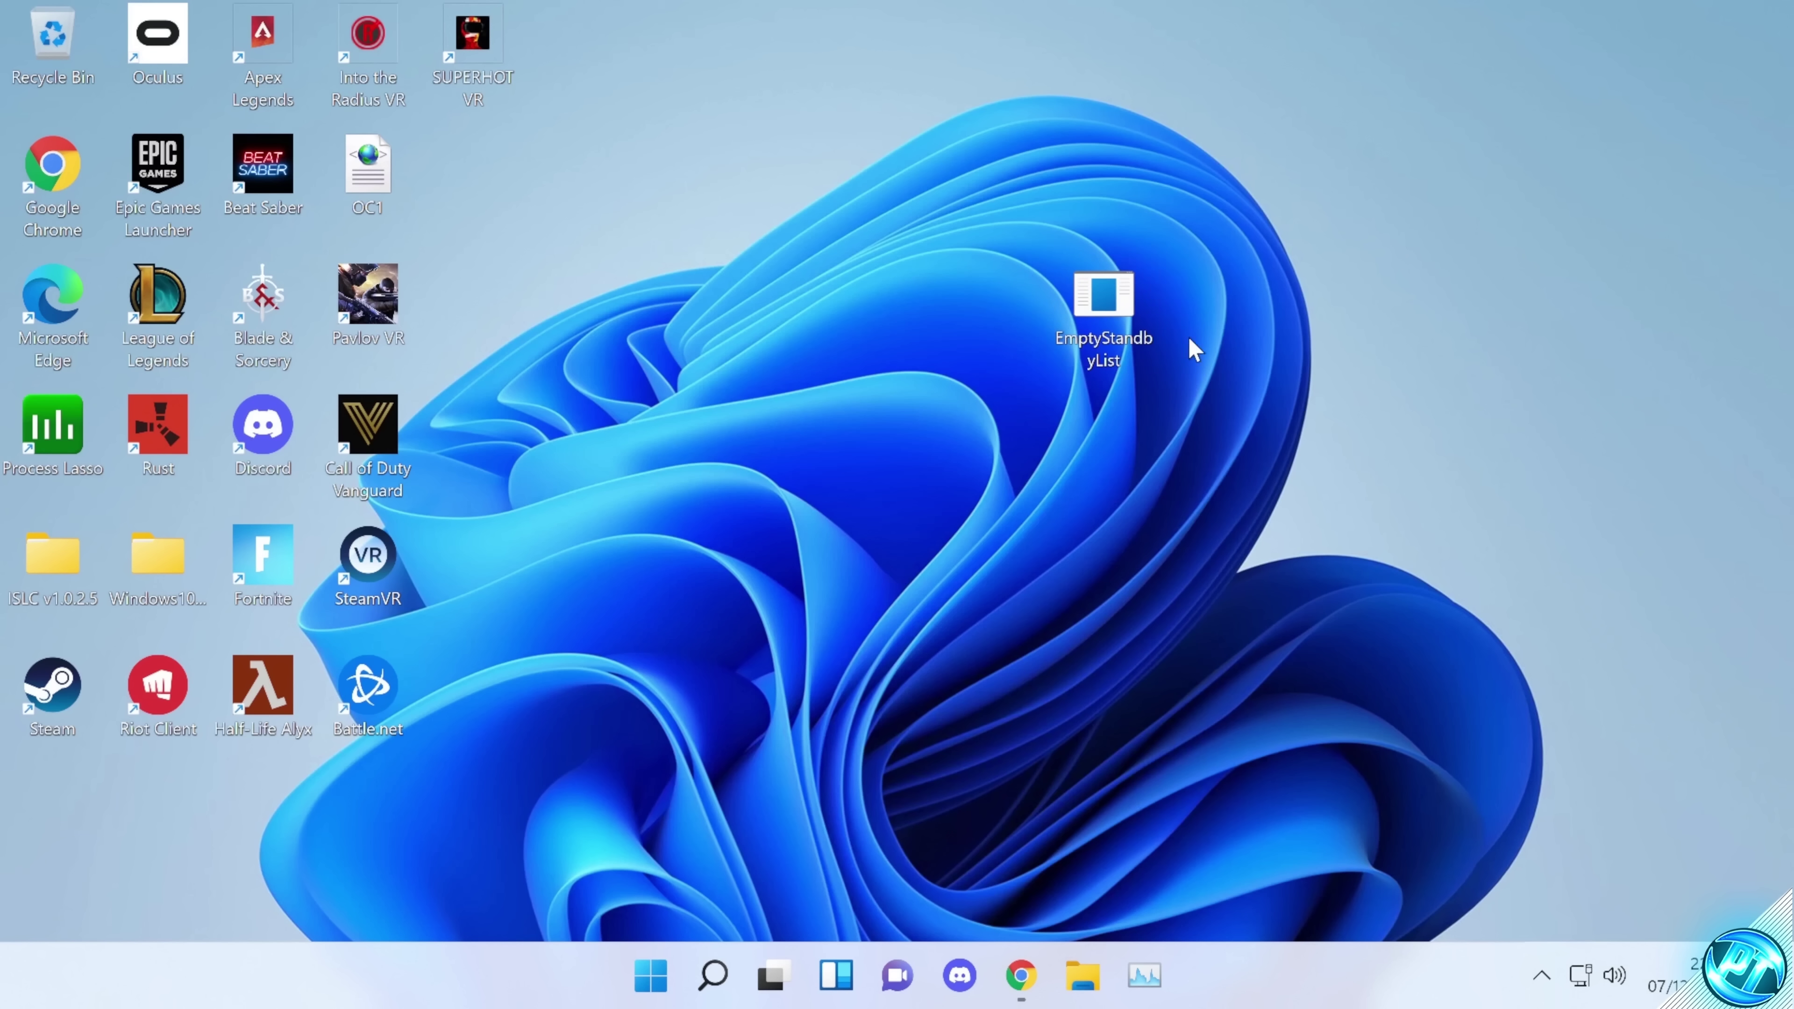
Step: Create a new folder named 'Empty standby list' on Local Disk (C:)
click(1079, 977)
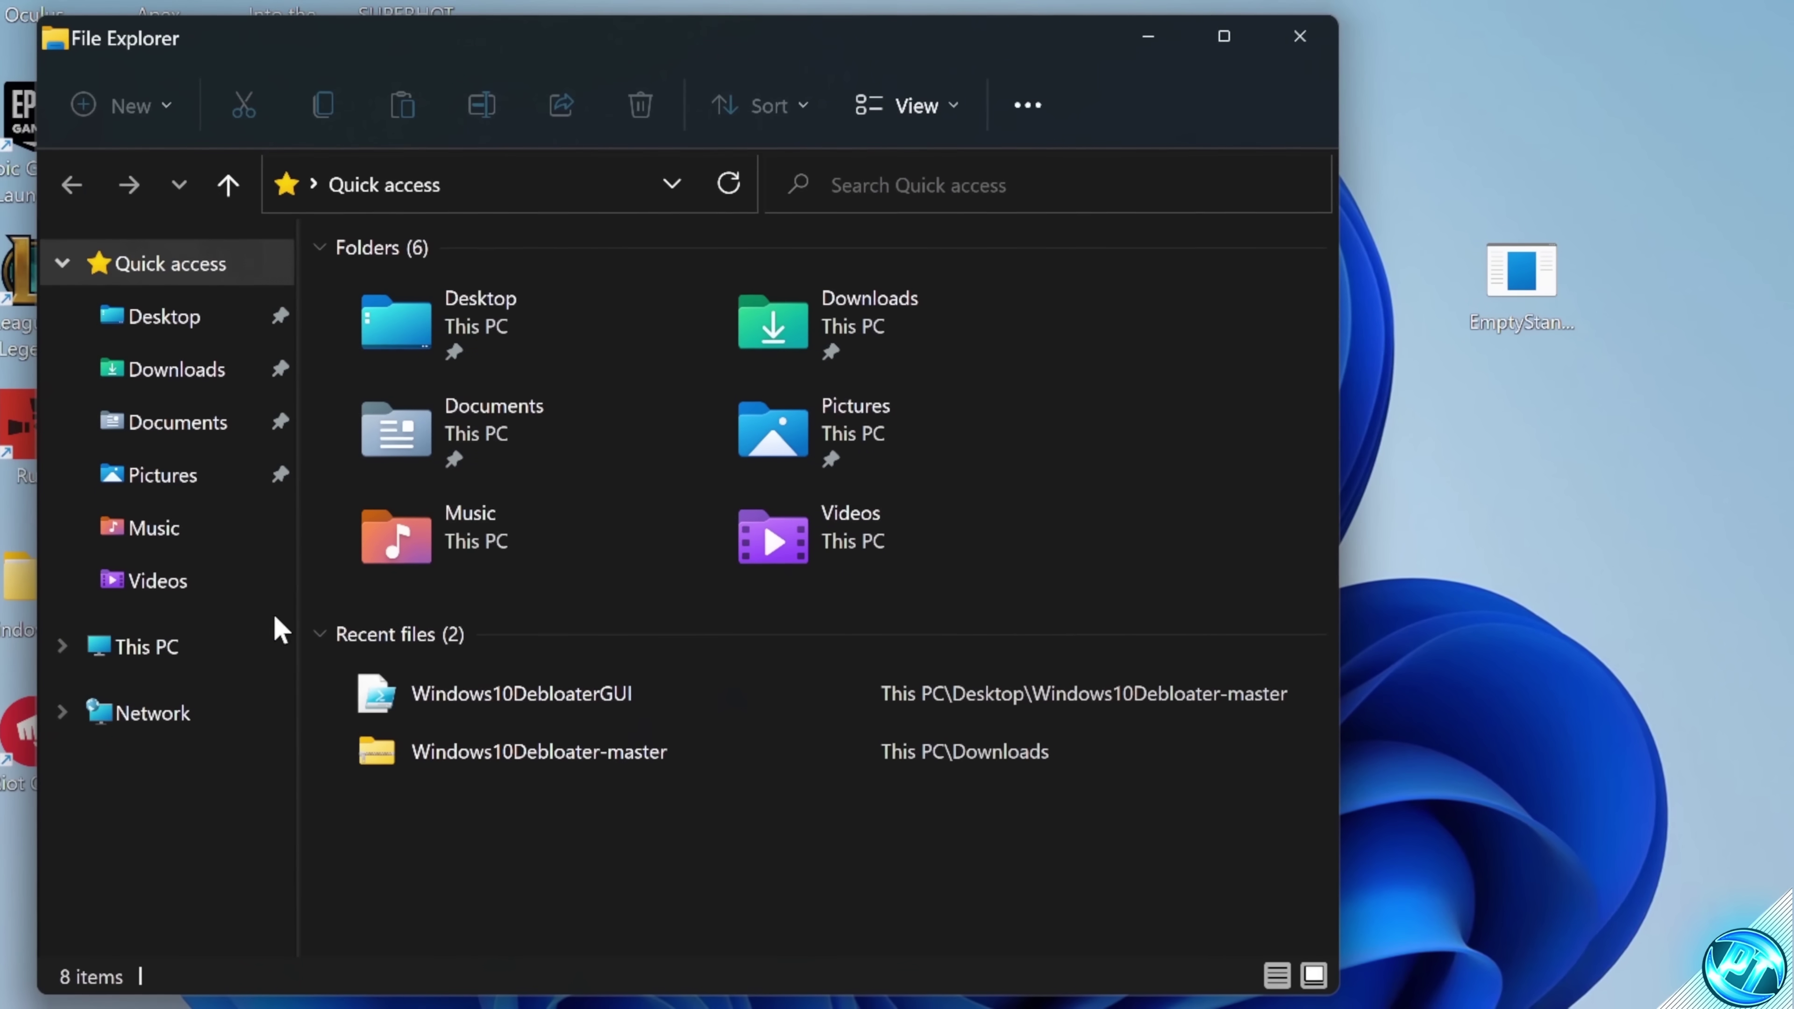
click(212, 610)
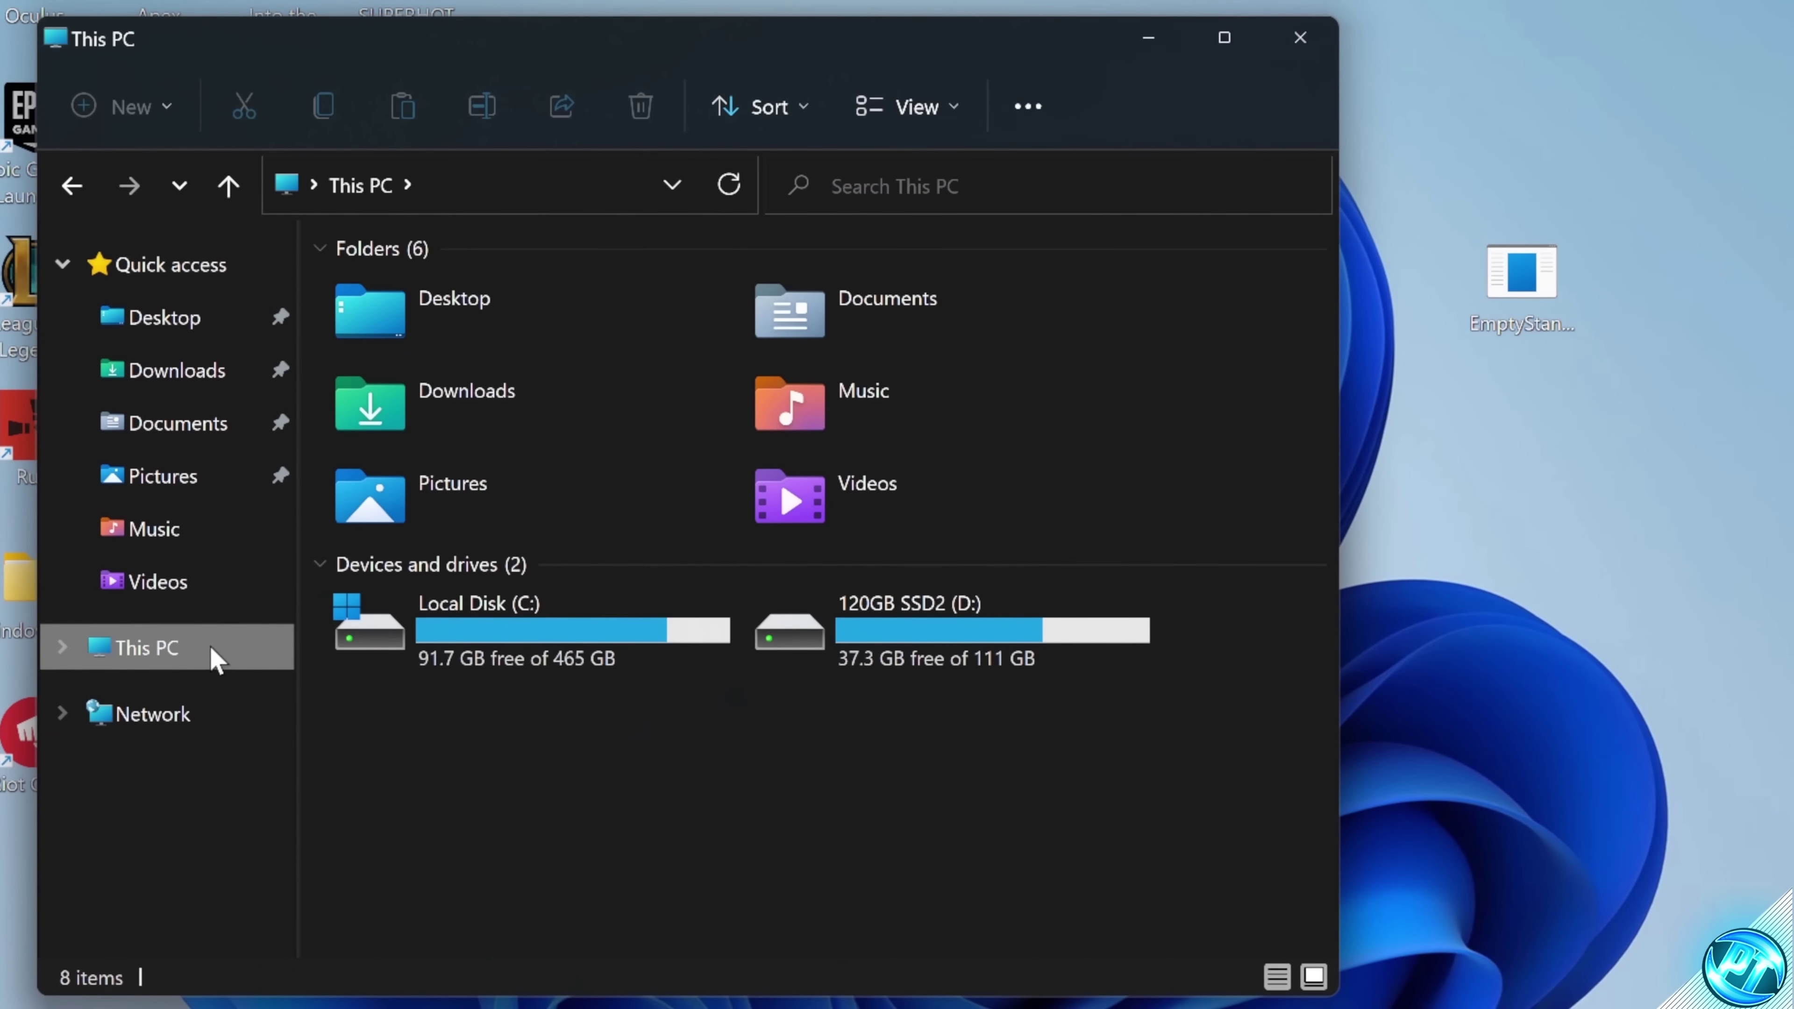
double_click(480, 622)
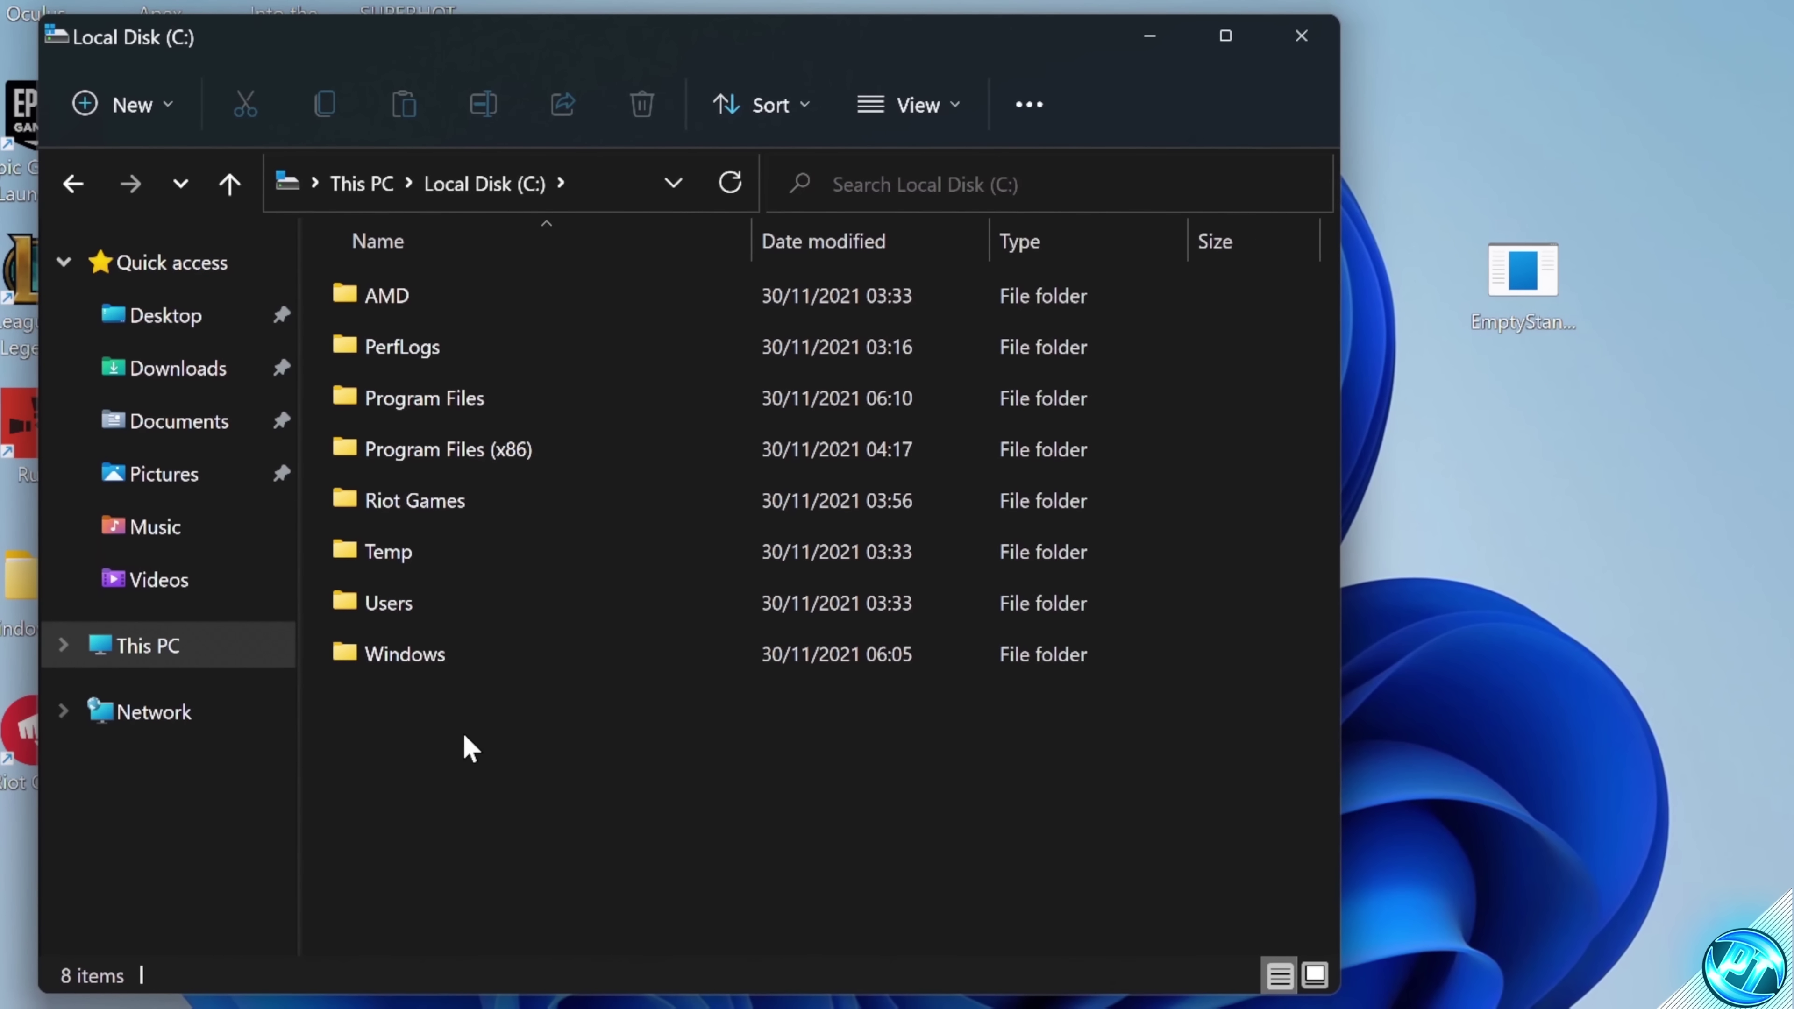
right_click(456, 739)
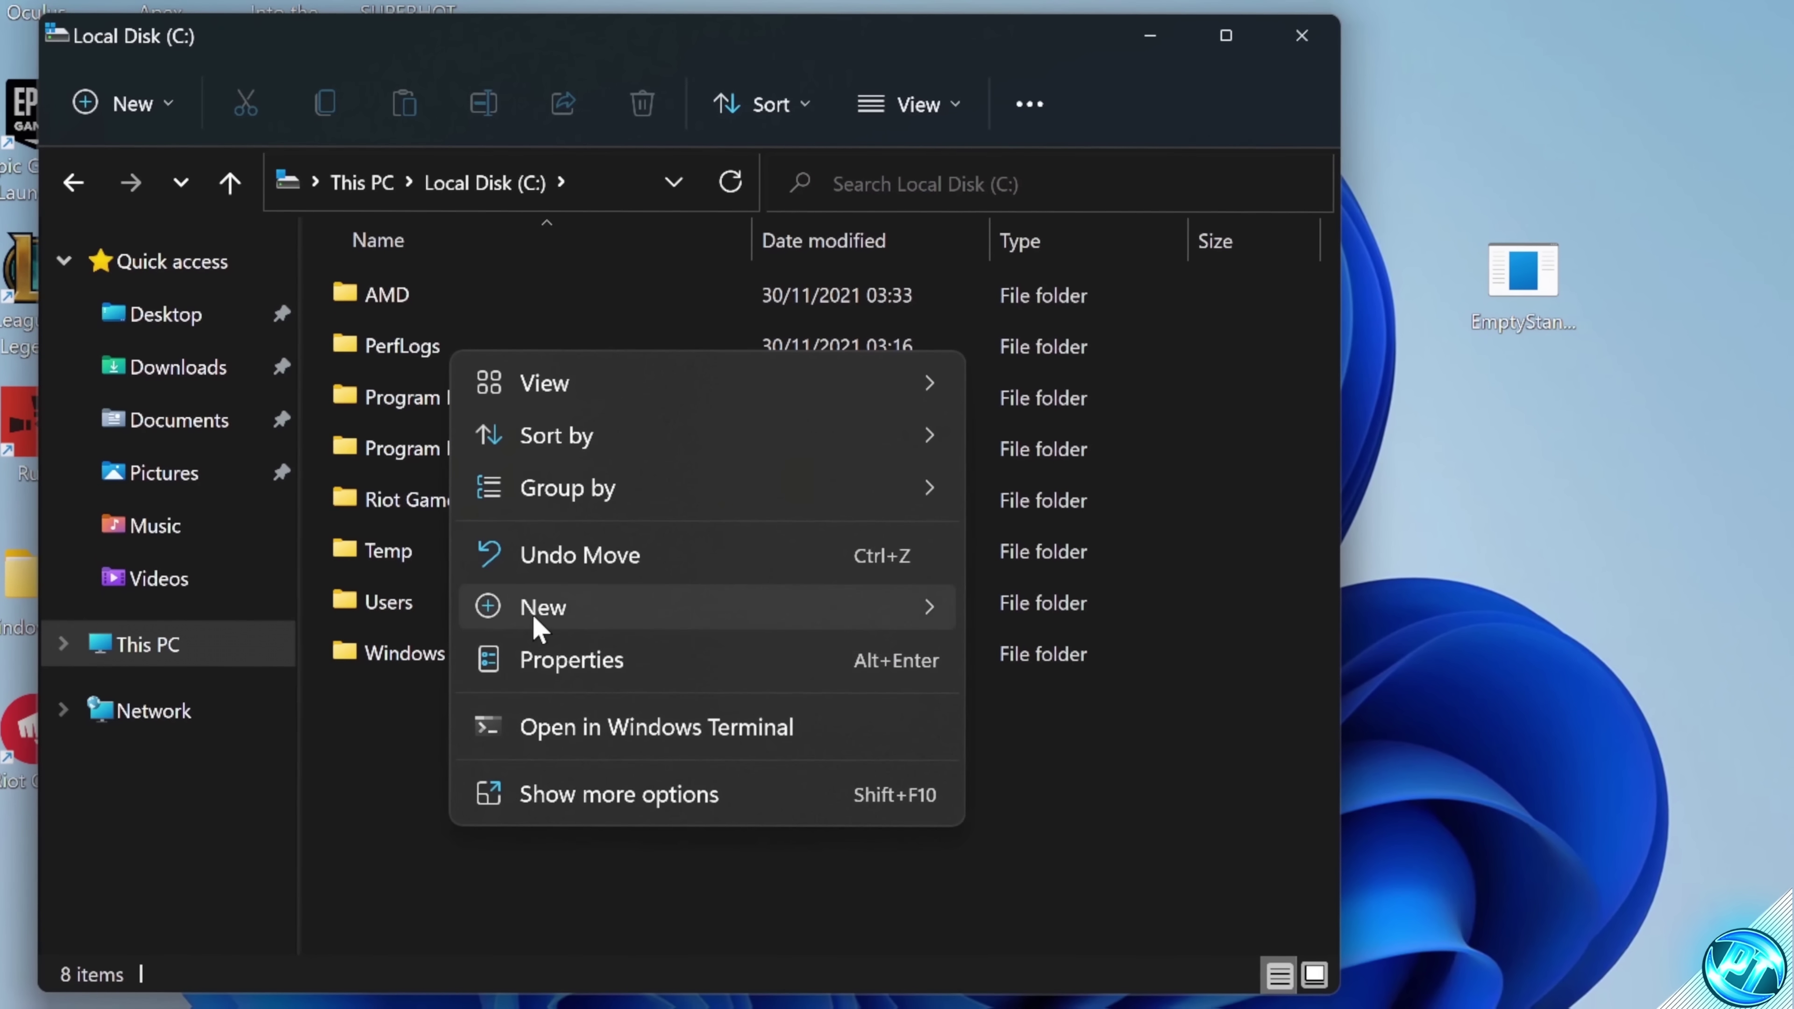
mouse_move(541, 626)
click(1006, 626)
text(E)
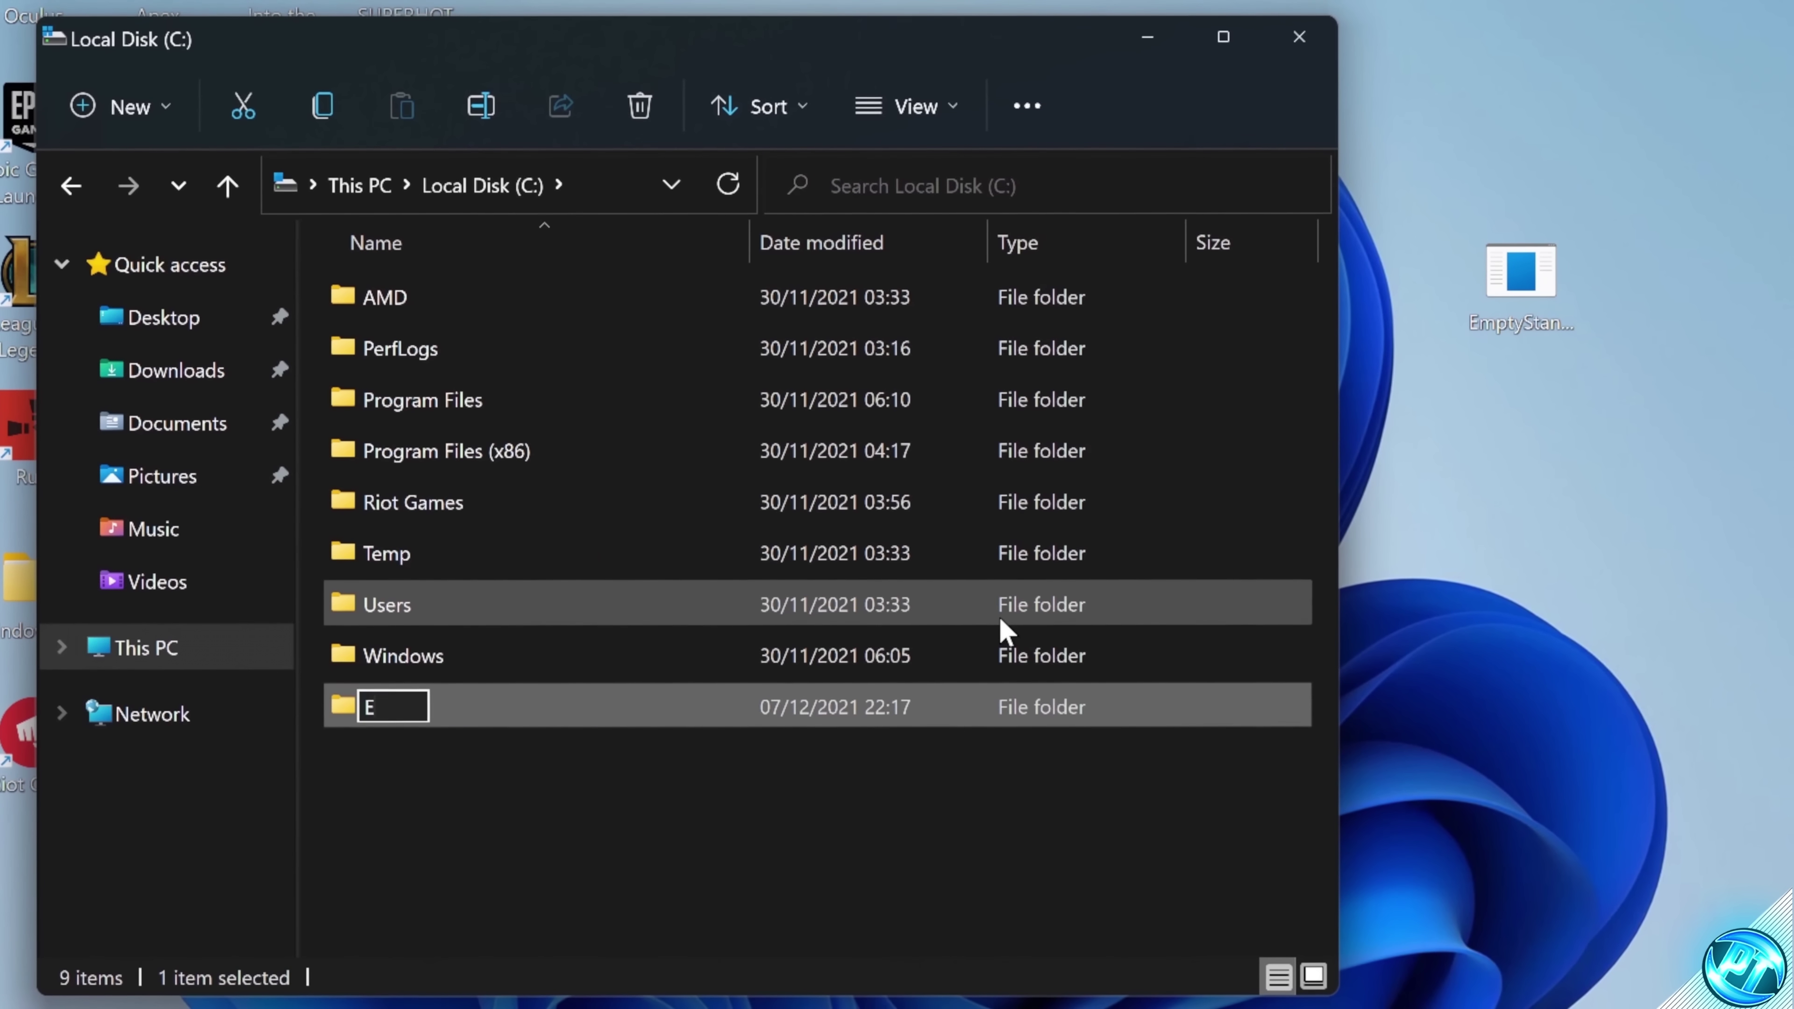
text(mpty standby )
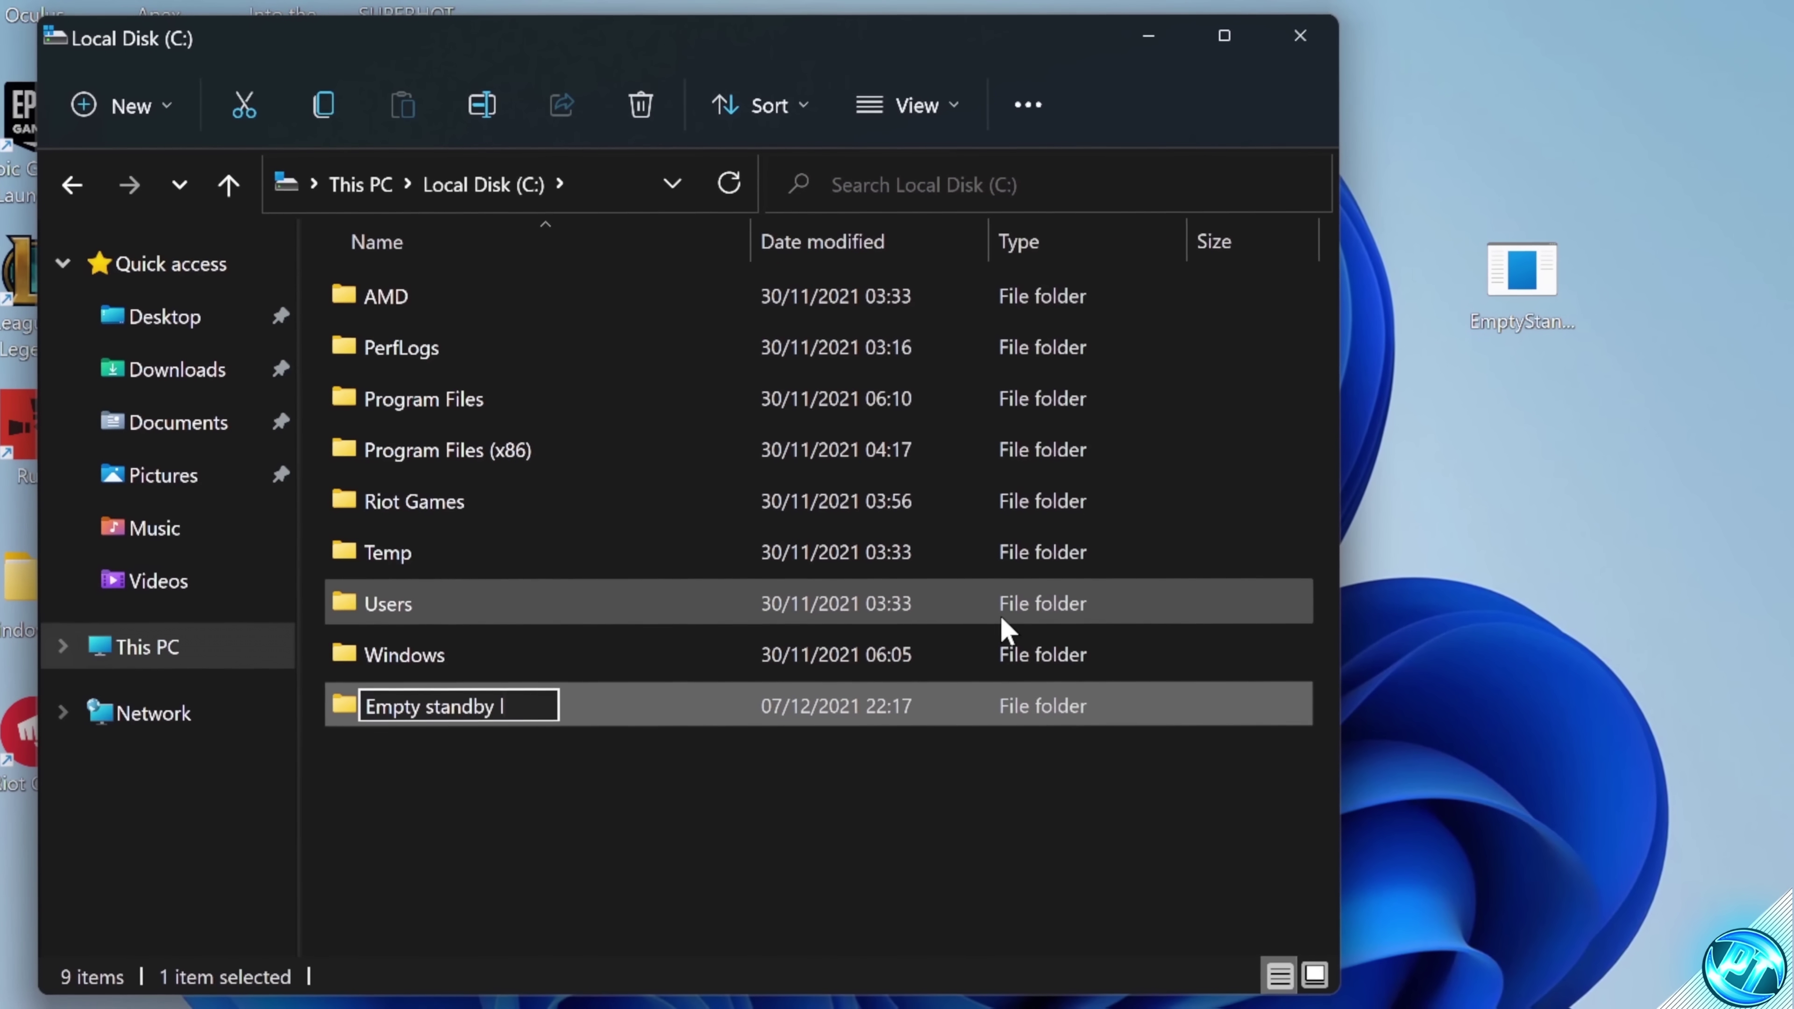
text(list)
key(Return)
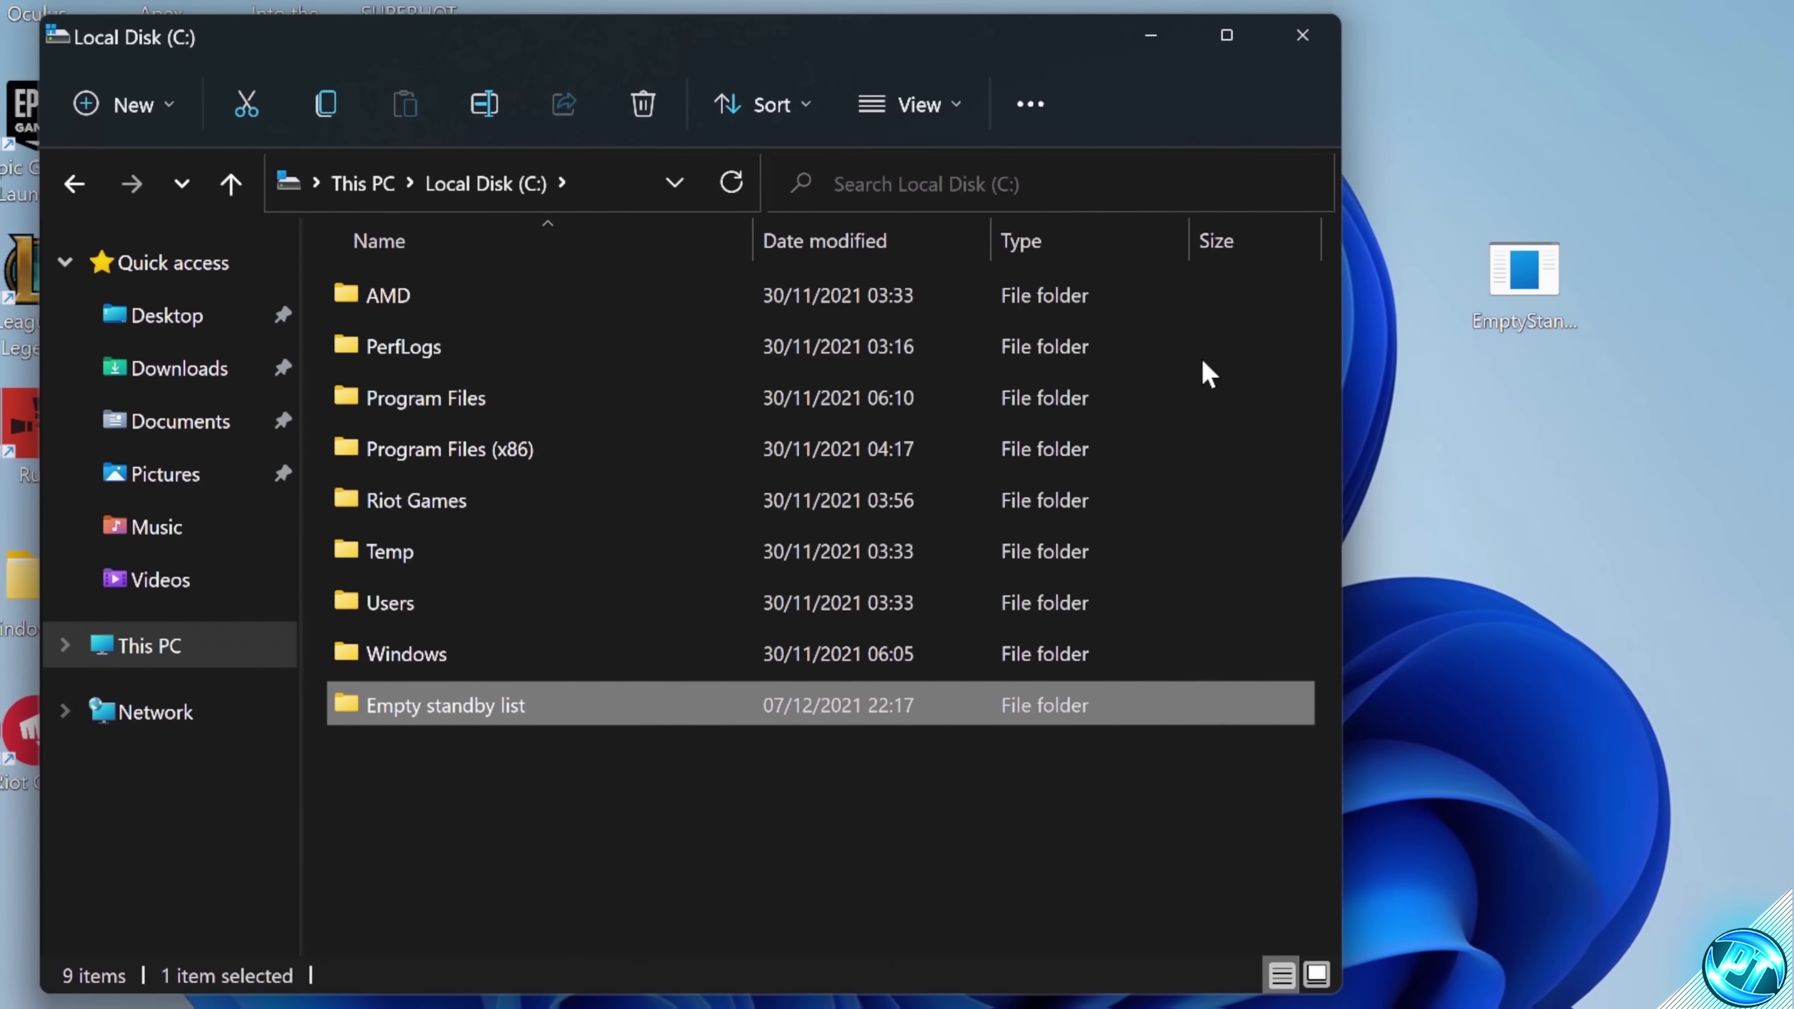
Step: Move the EmptyStandbyList application from the desktop into the 'Empty standby list' folder
double_click(674, 715)
drag(1524, 279, 1003, 370)
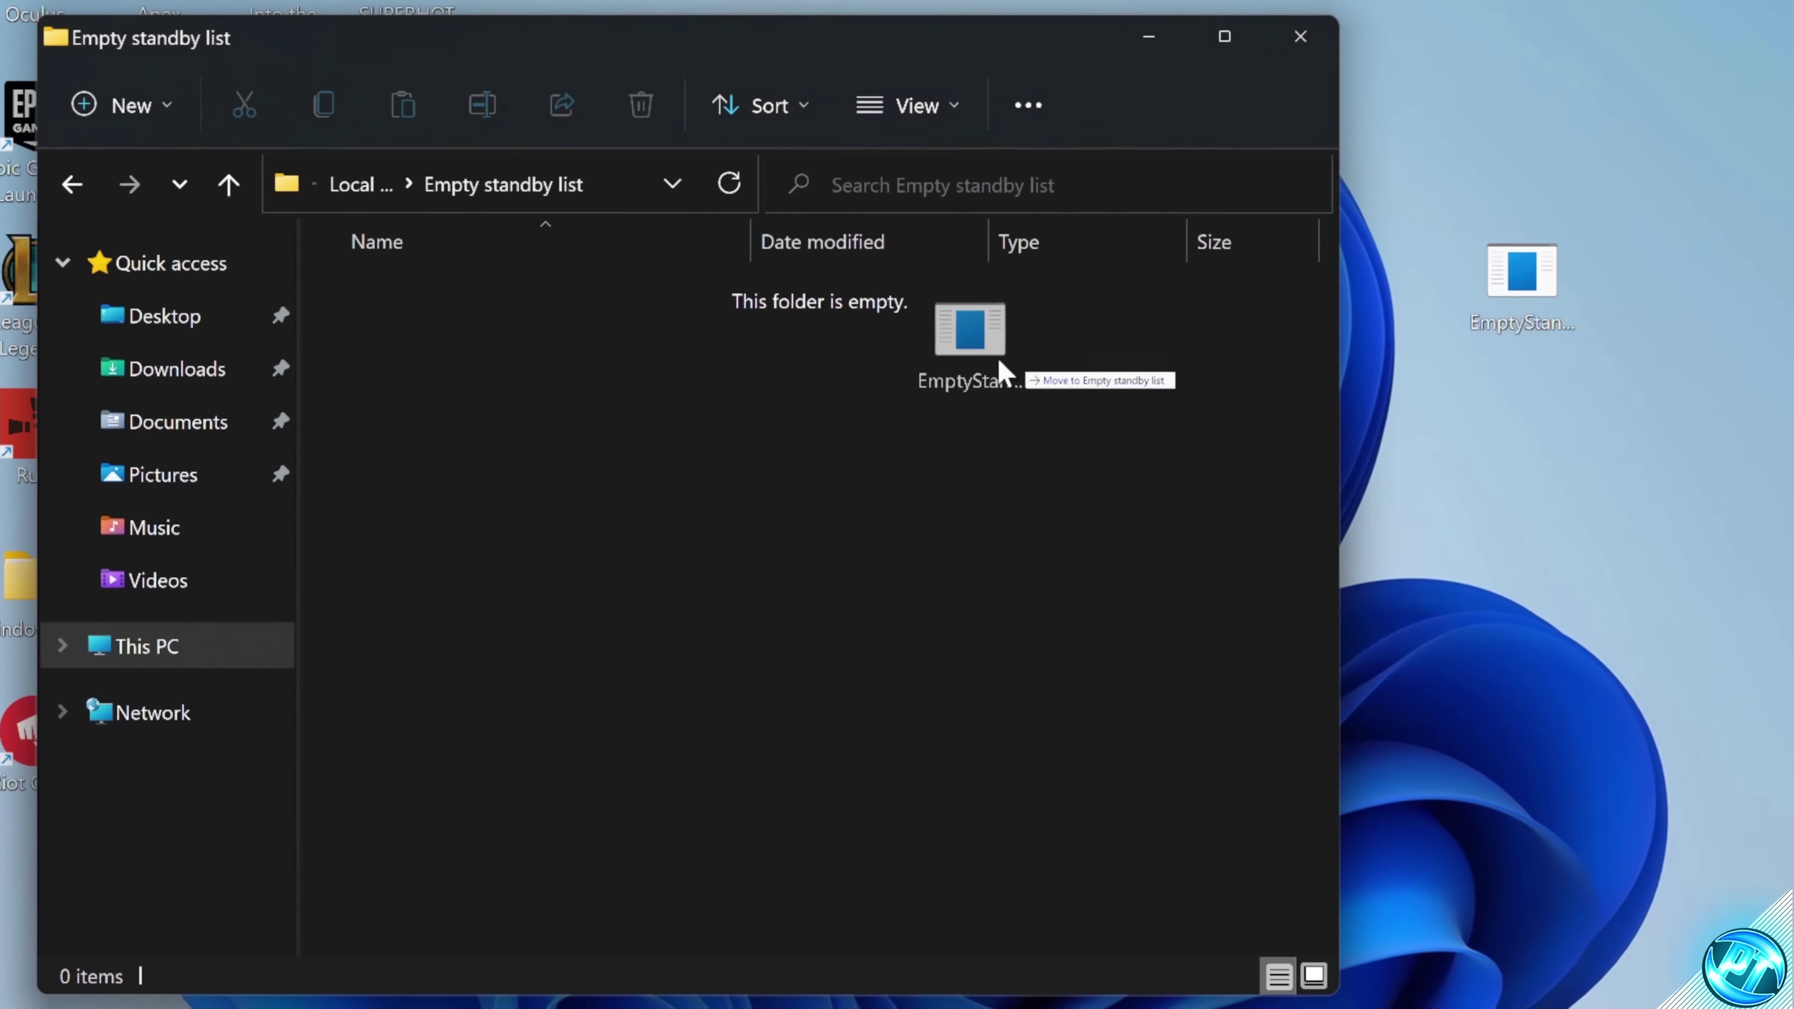
drag(833, 452, 759, 293)
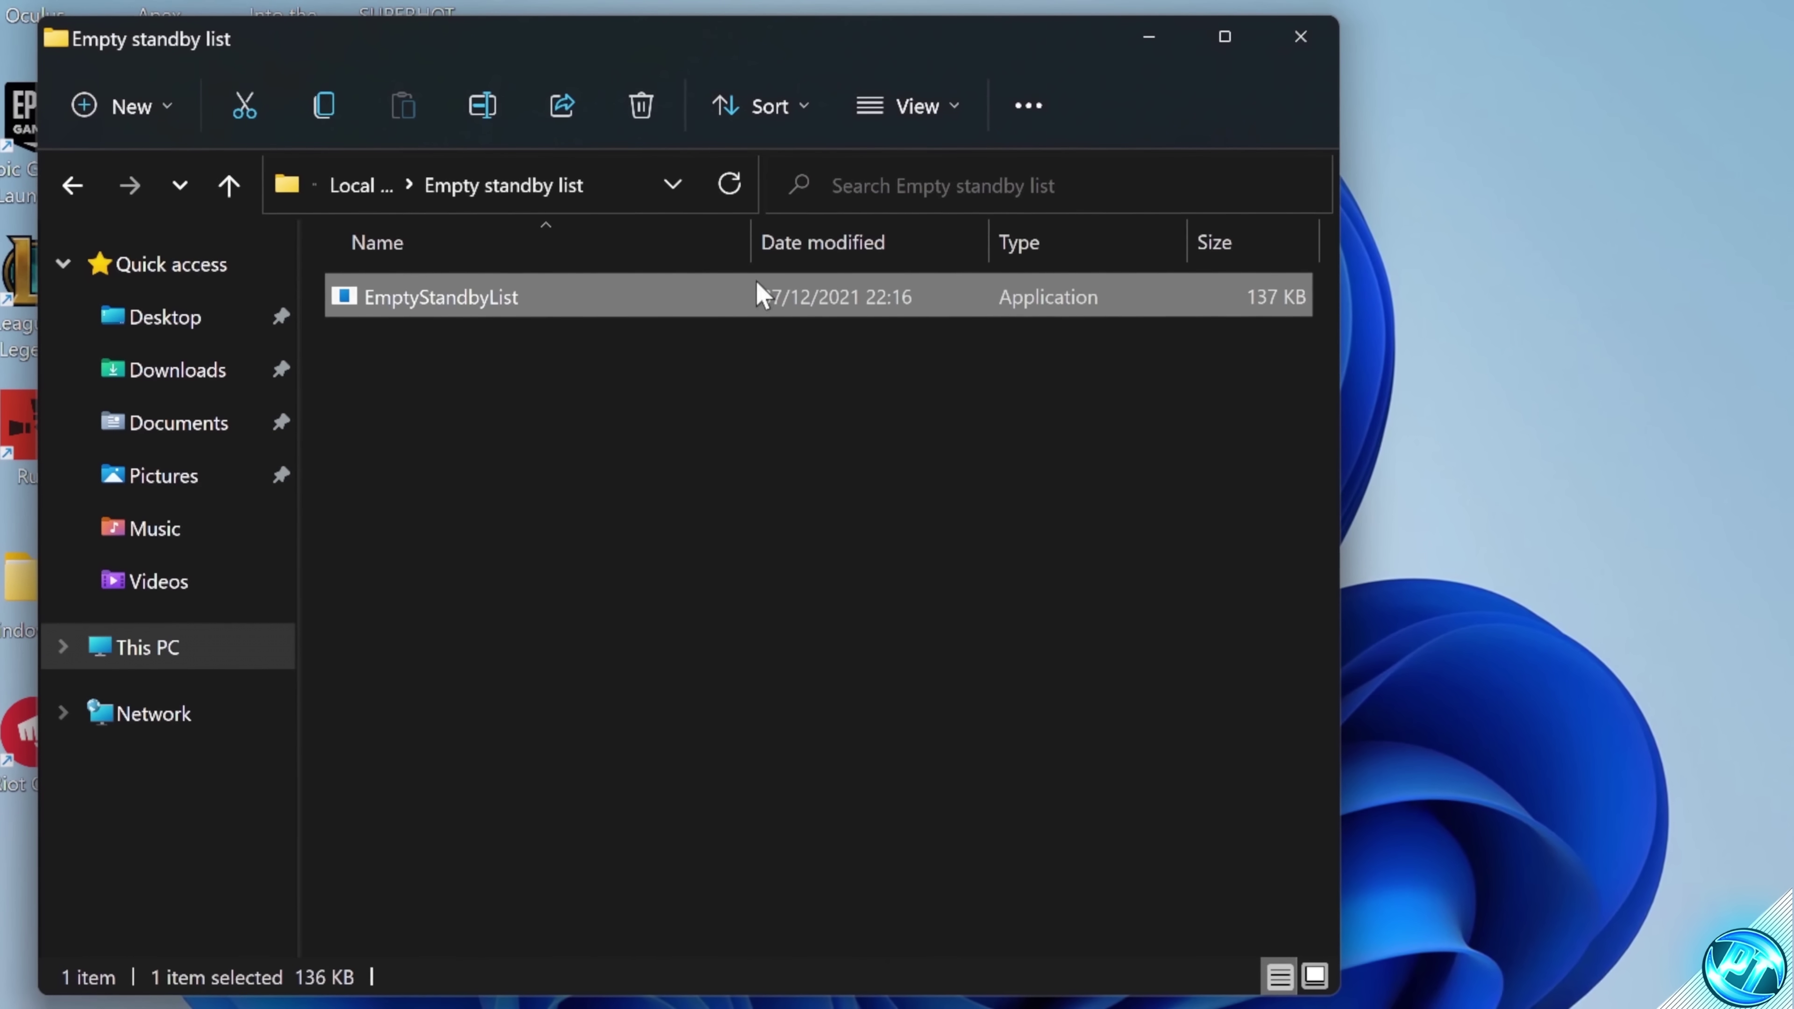
Step: Enable Run this program as an administrator in EmptyStandbyList's Compatibility properties and save
right_click(587, 311)
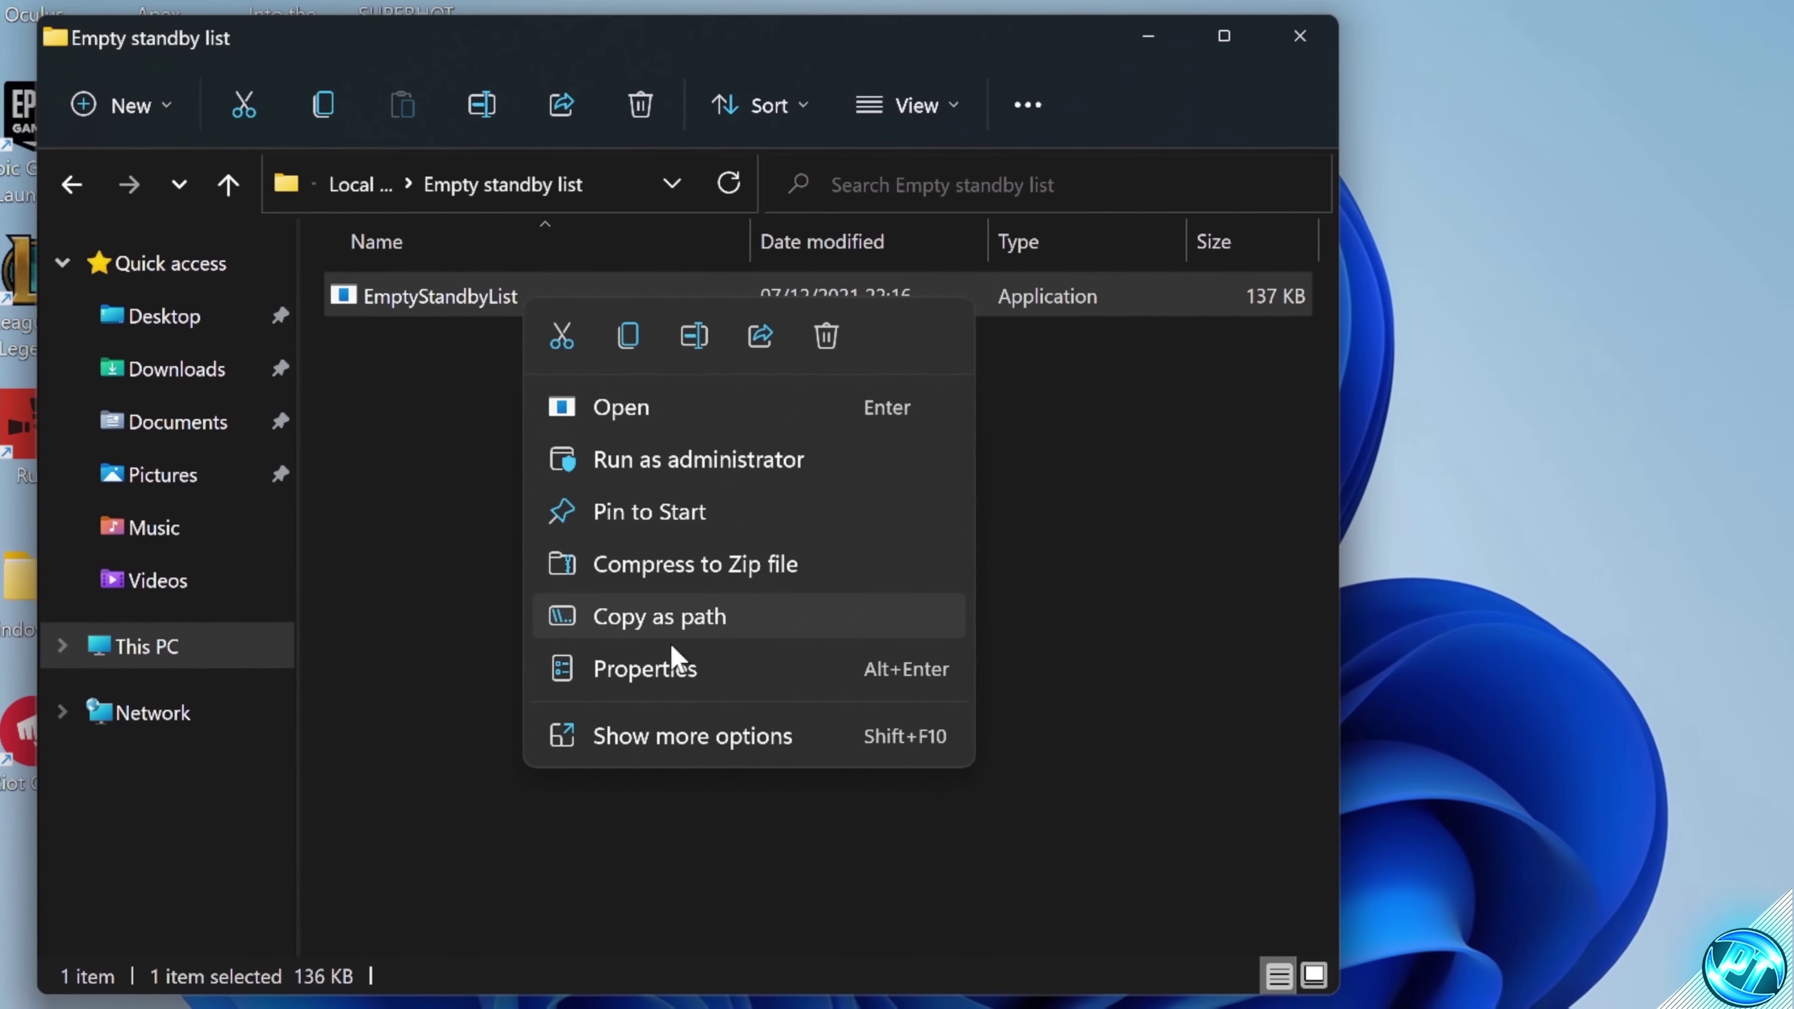
click(674, 670)
click(1433, 210)
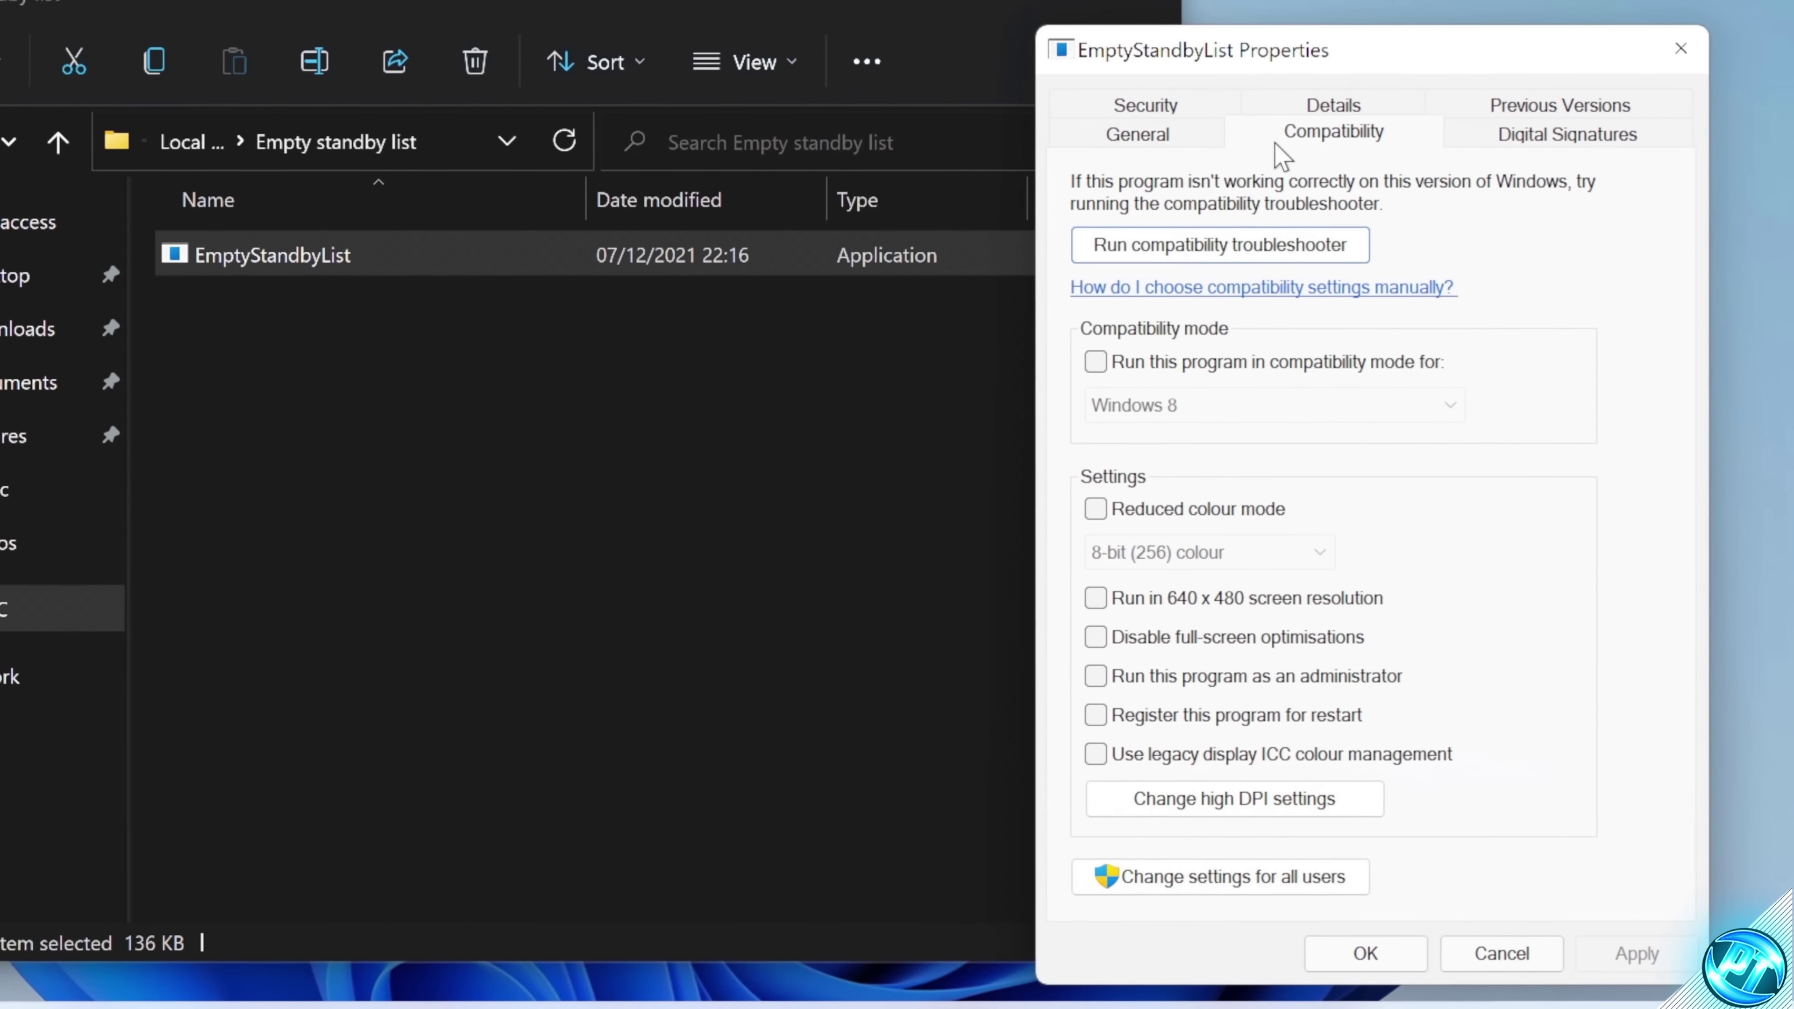
click(1157, 678)
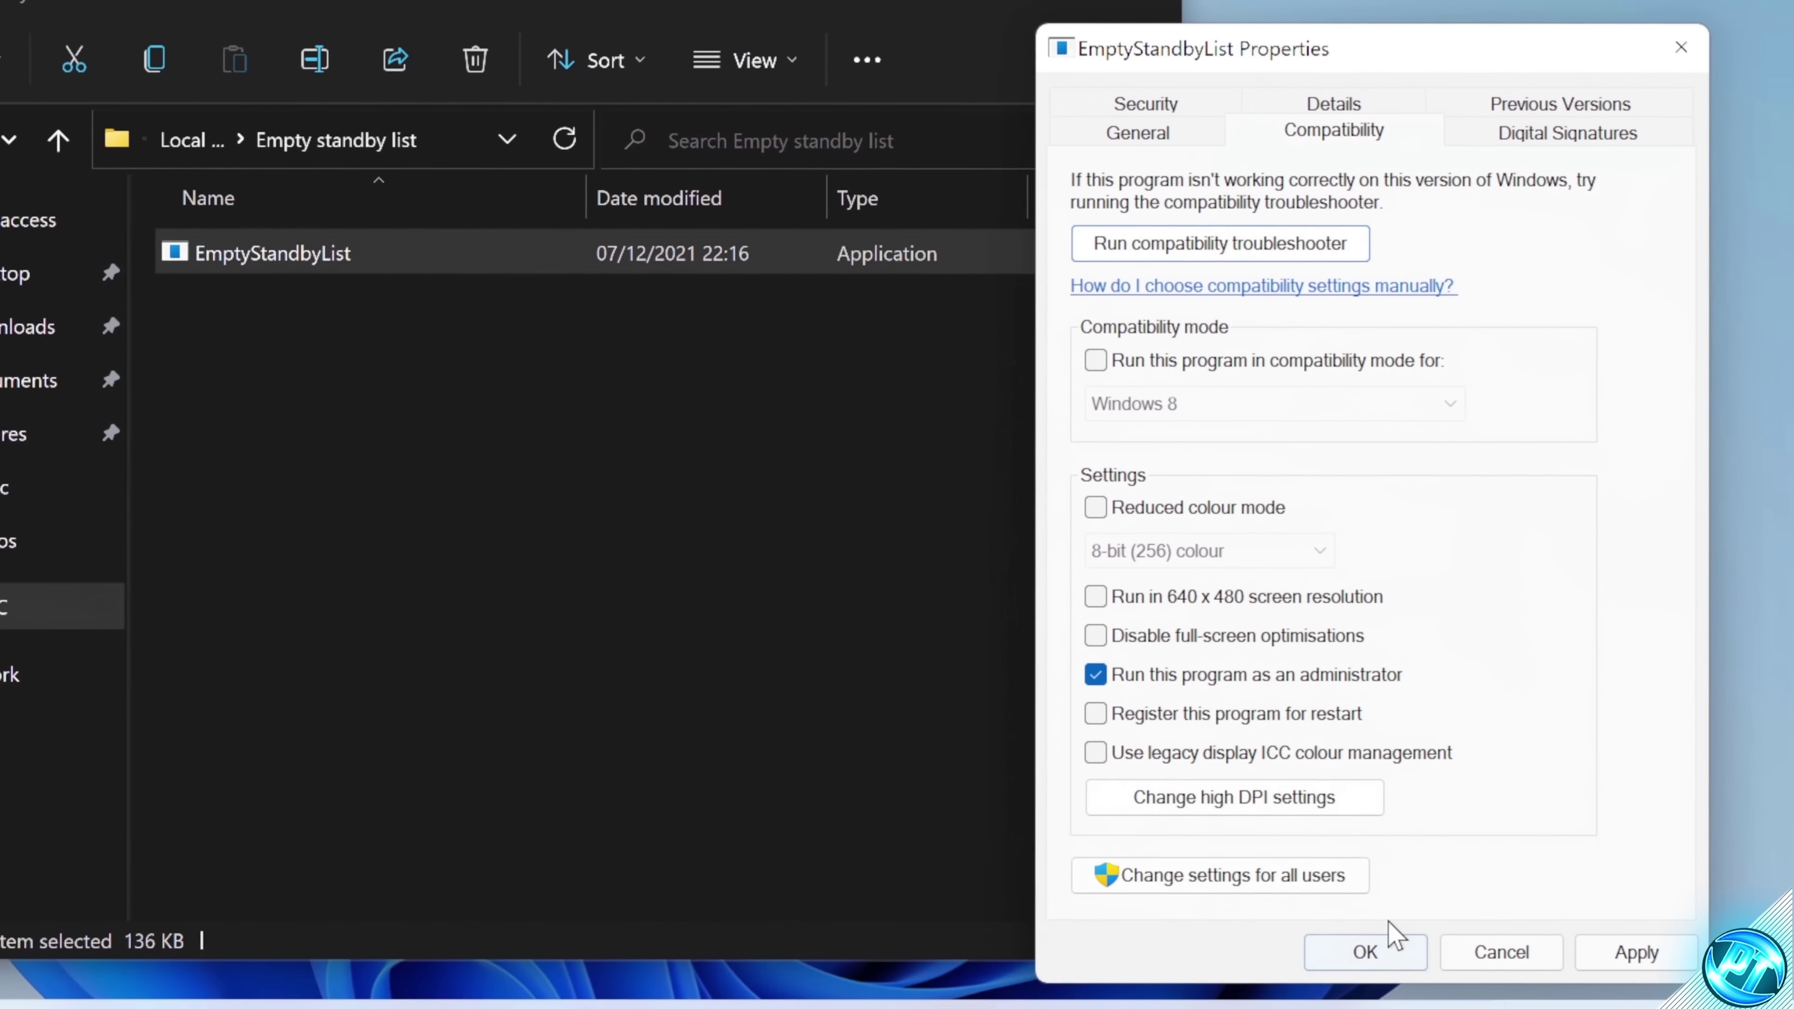
click(1628, 952)
click(1398, 951)
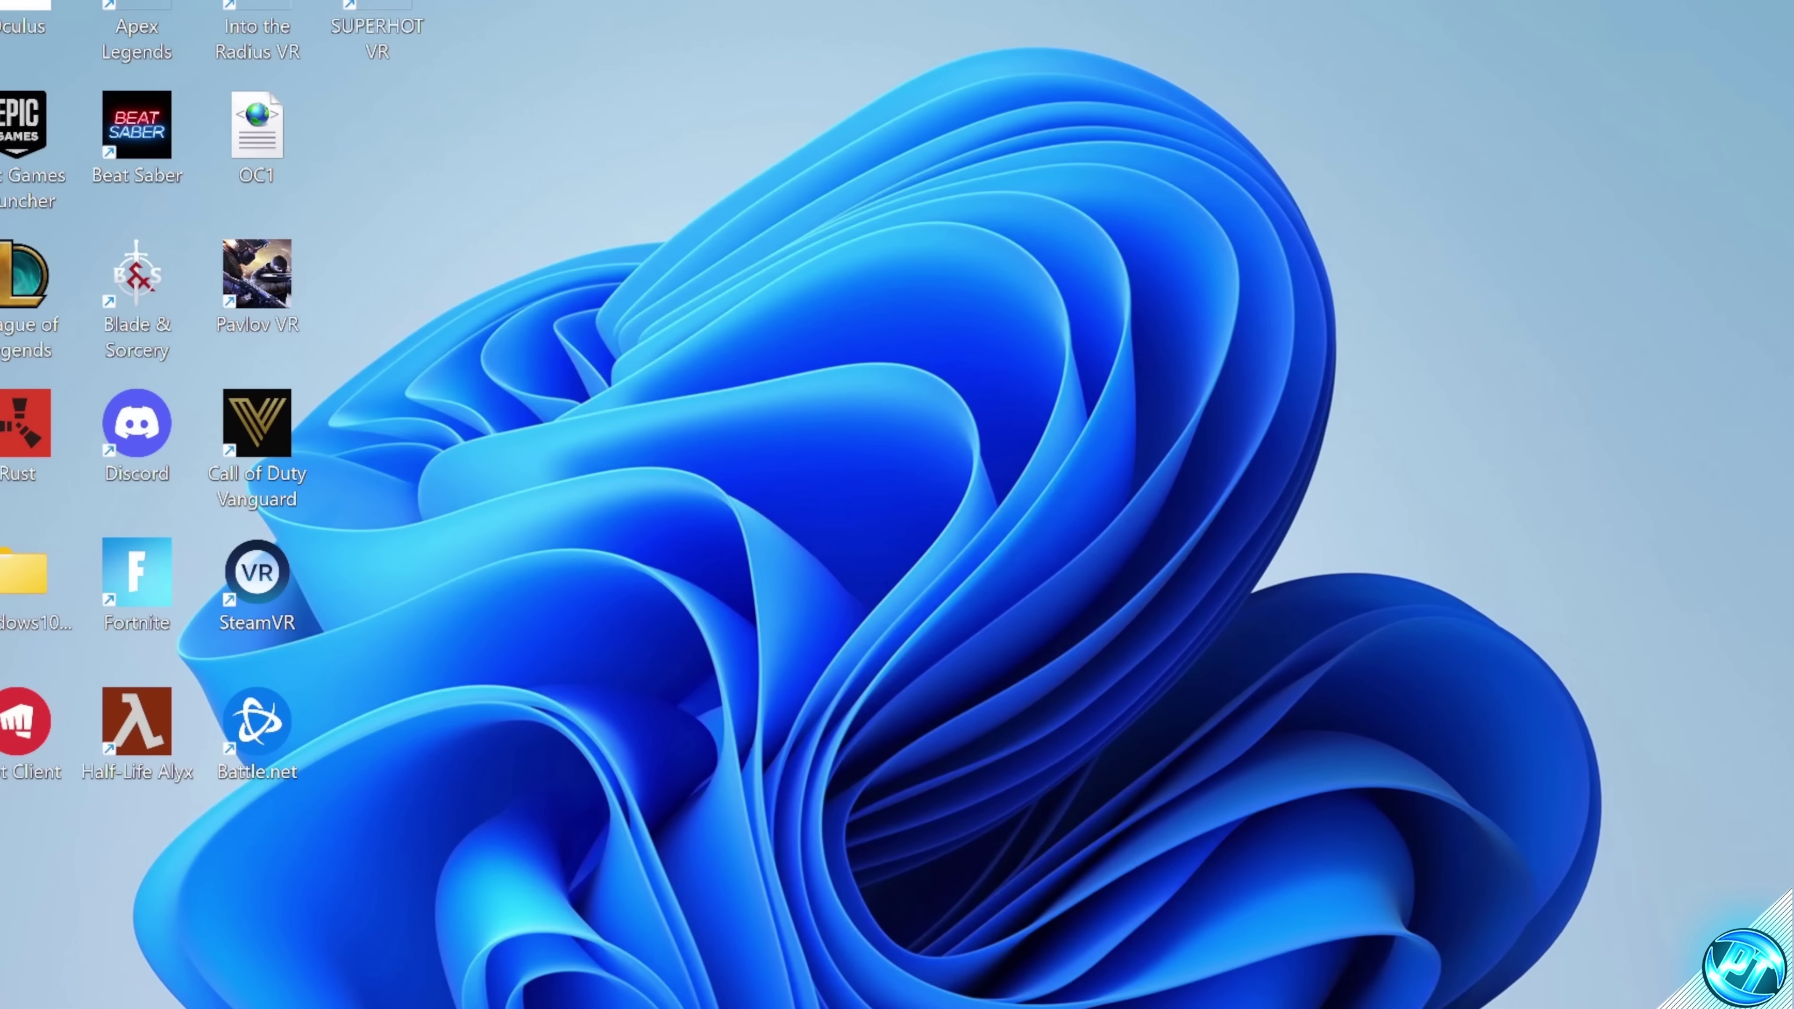
Step: Check Resource Monitor's Memory tab (580 MB standby, 27432 MB free), then minimize it
key(super)
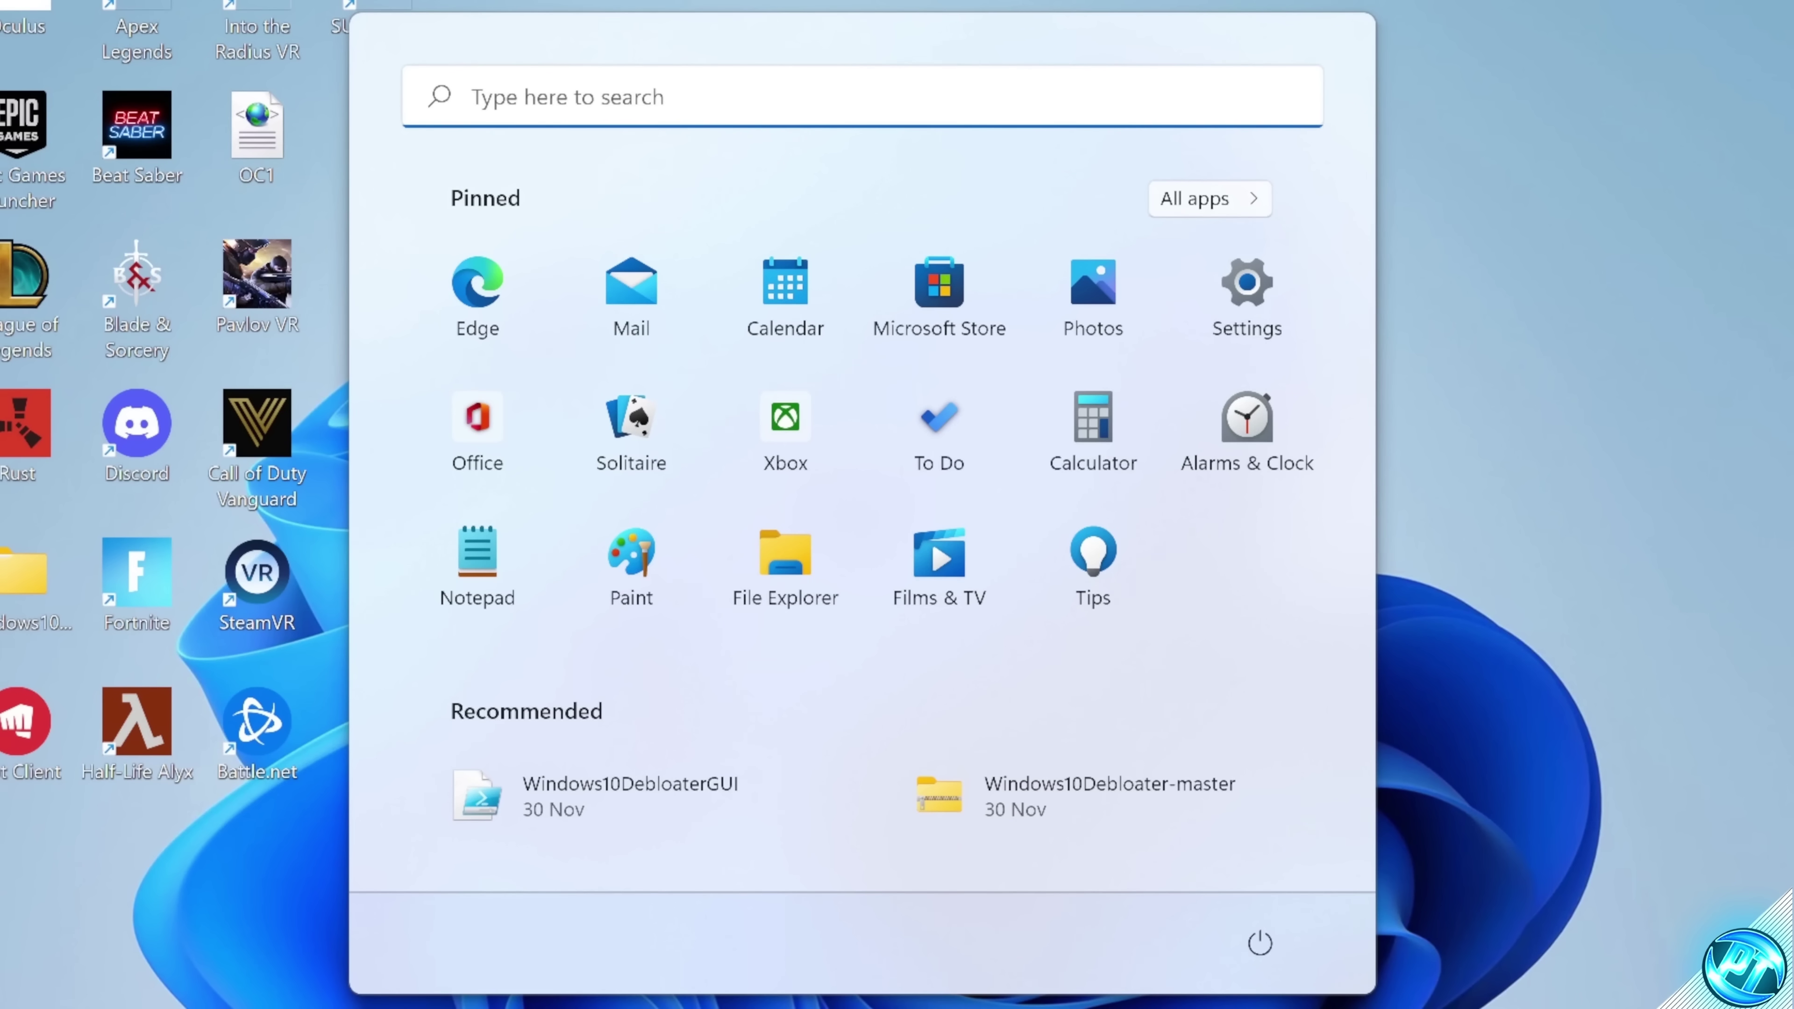
text(resources)
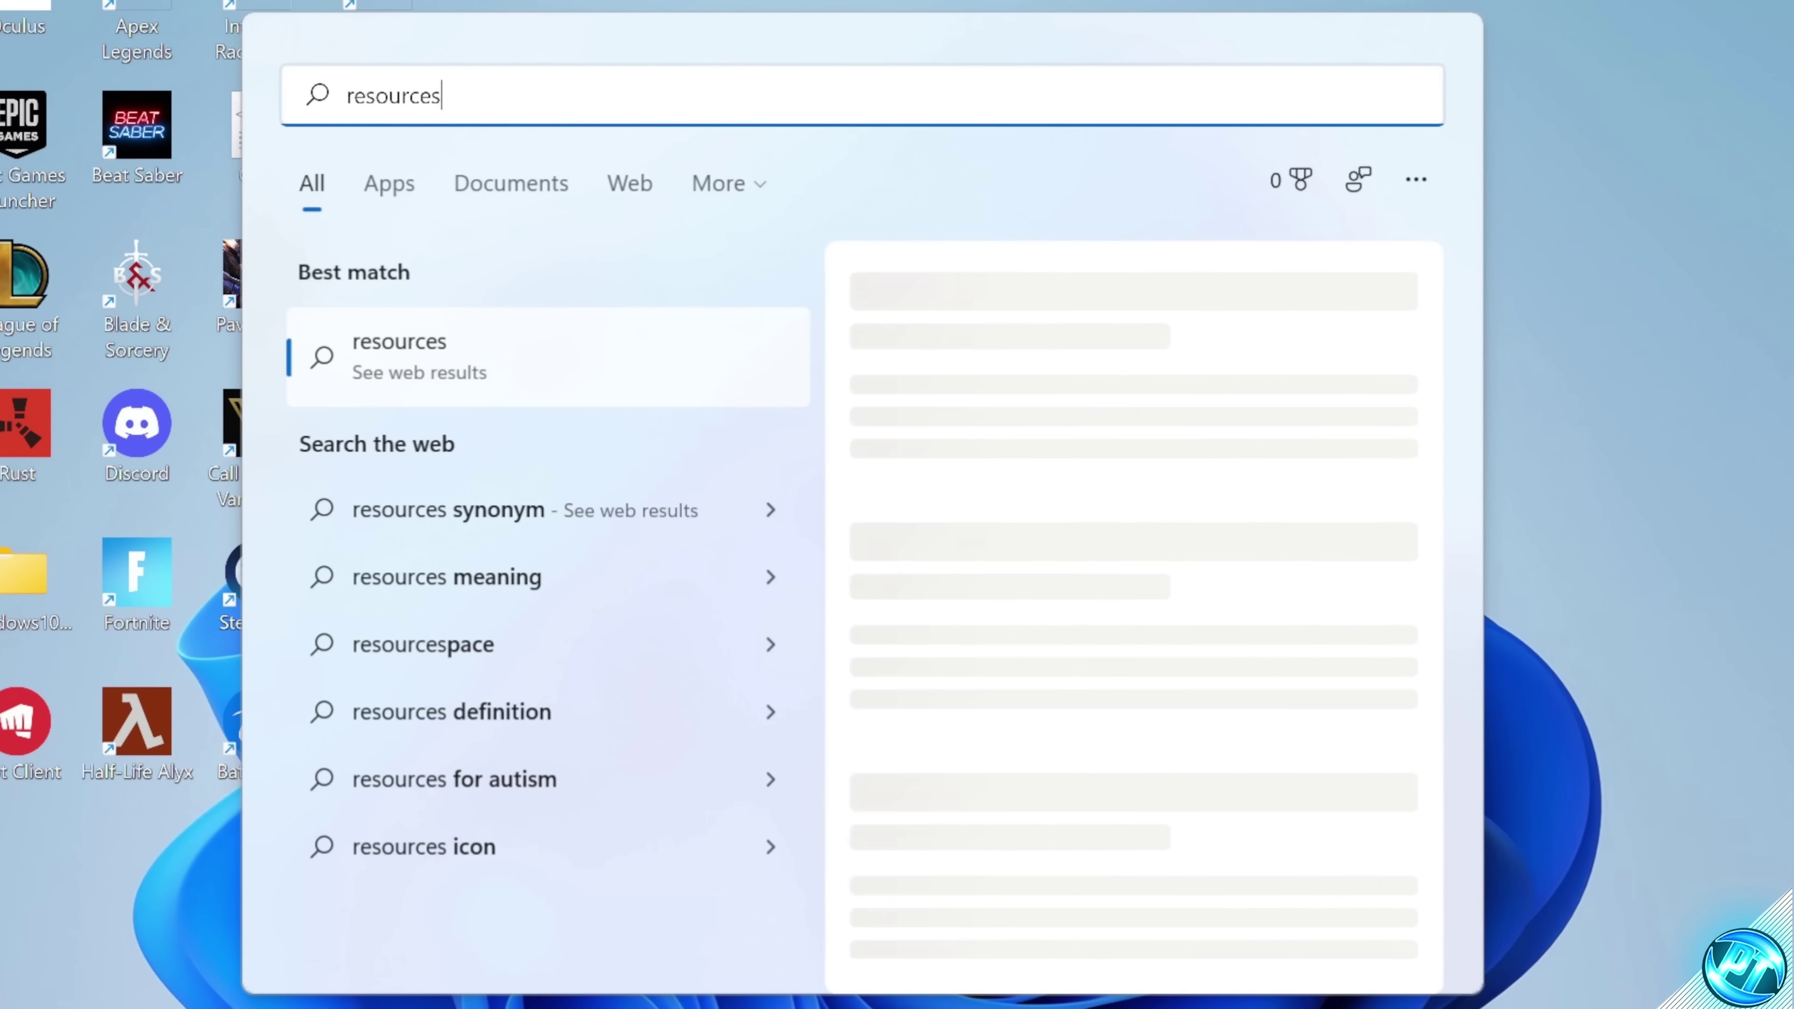
key(BackSpace)
text(monitor)
click(509, 381)
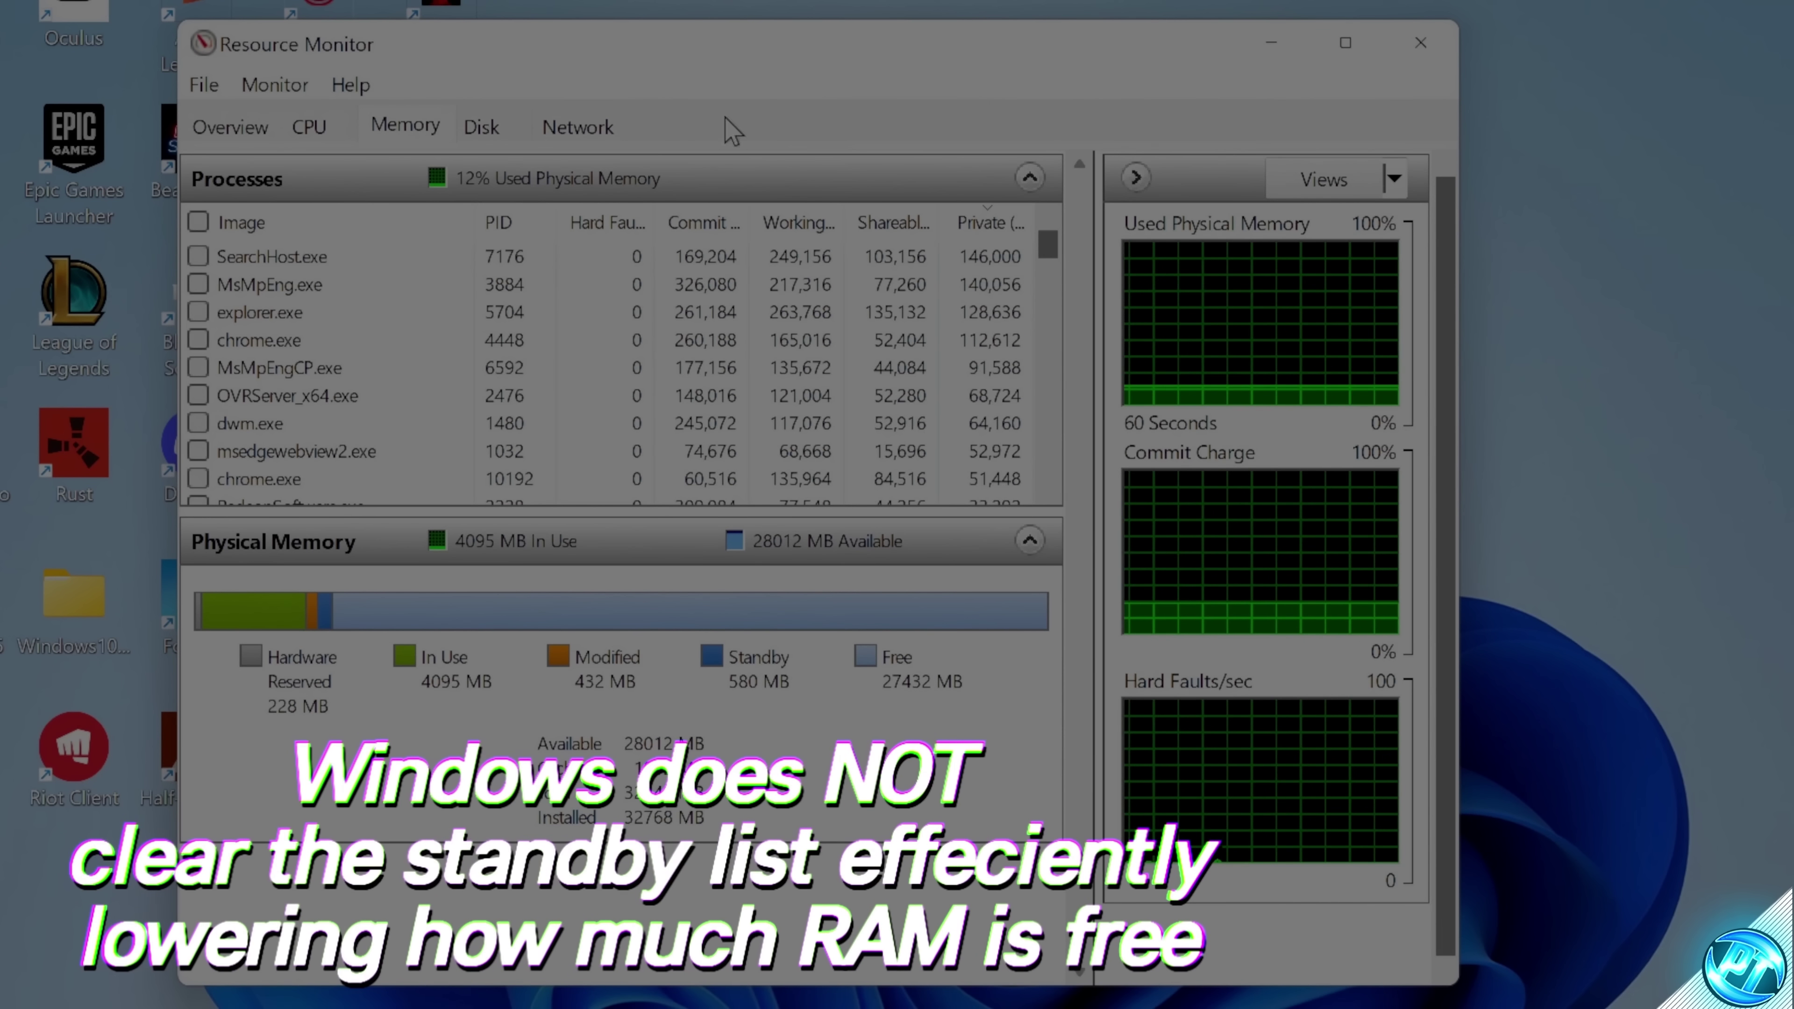
click(1271, 43)
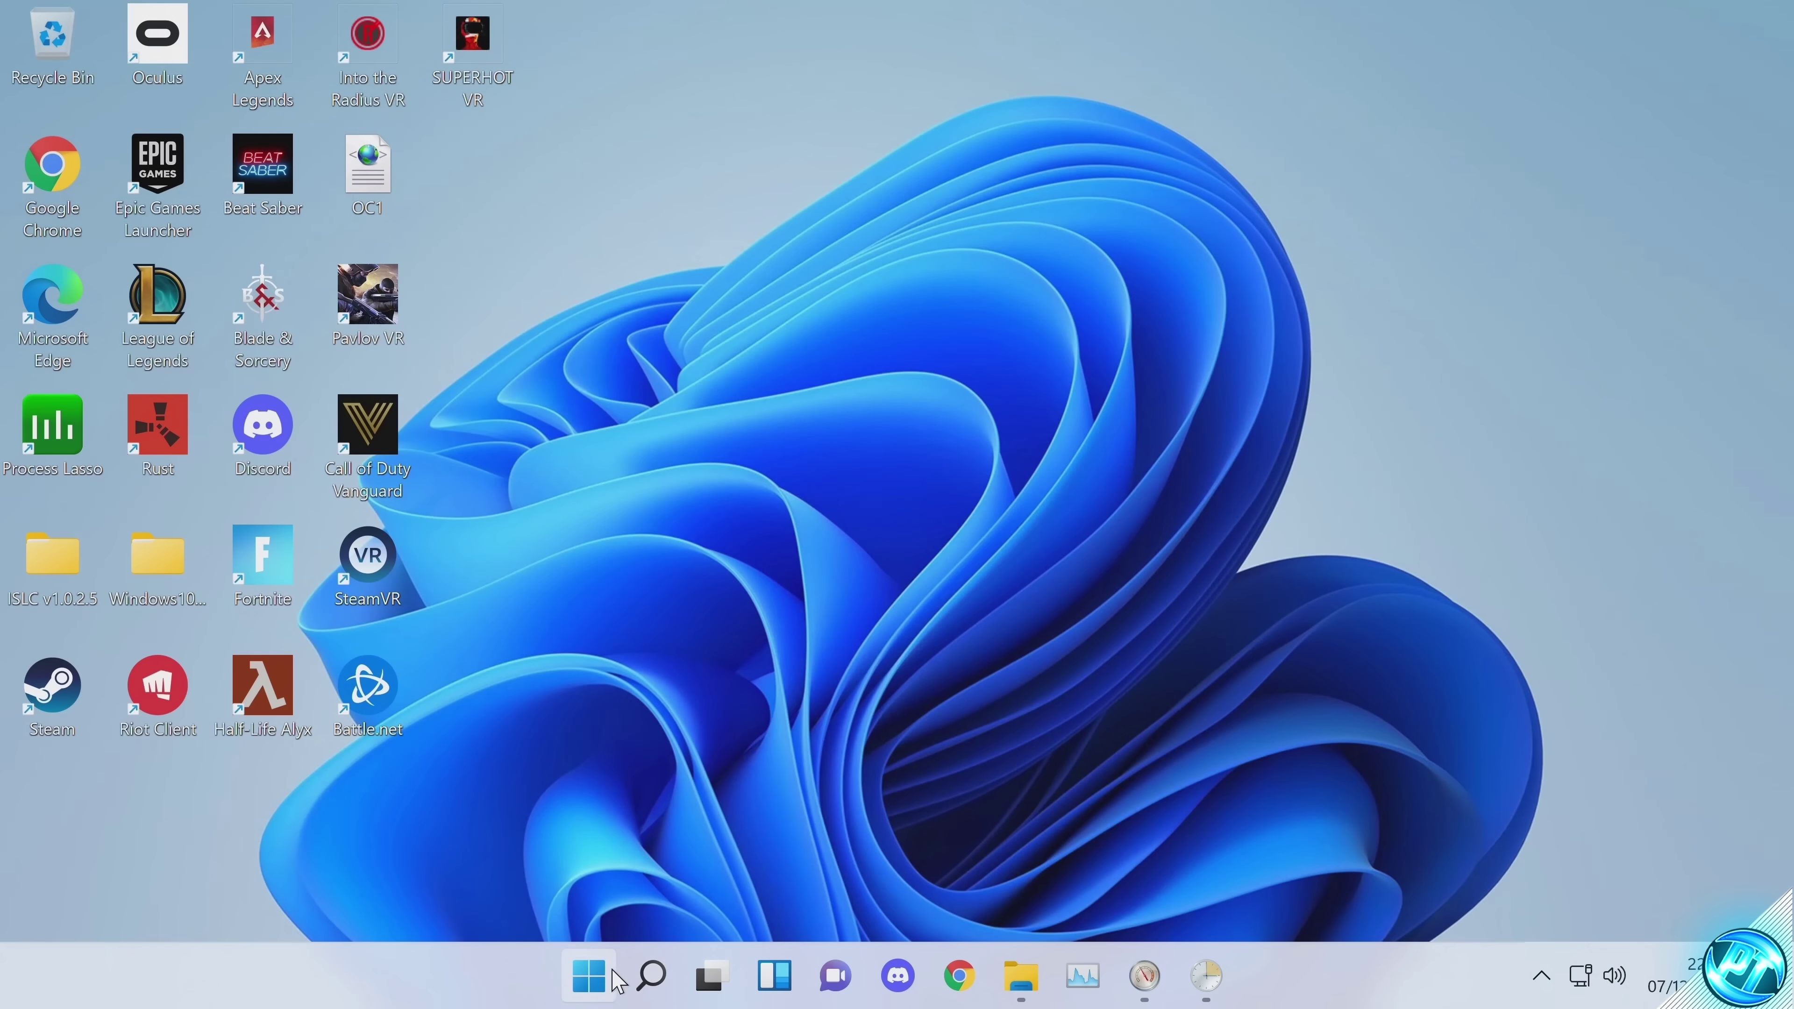
Step: Launch Task Scheduler from Start search and scroll the Task Scheduler Library's existing tasks
click(612, 975)
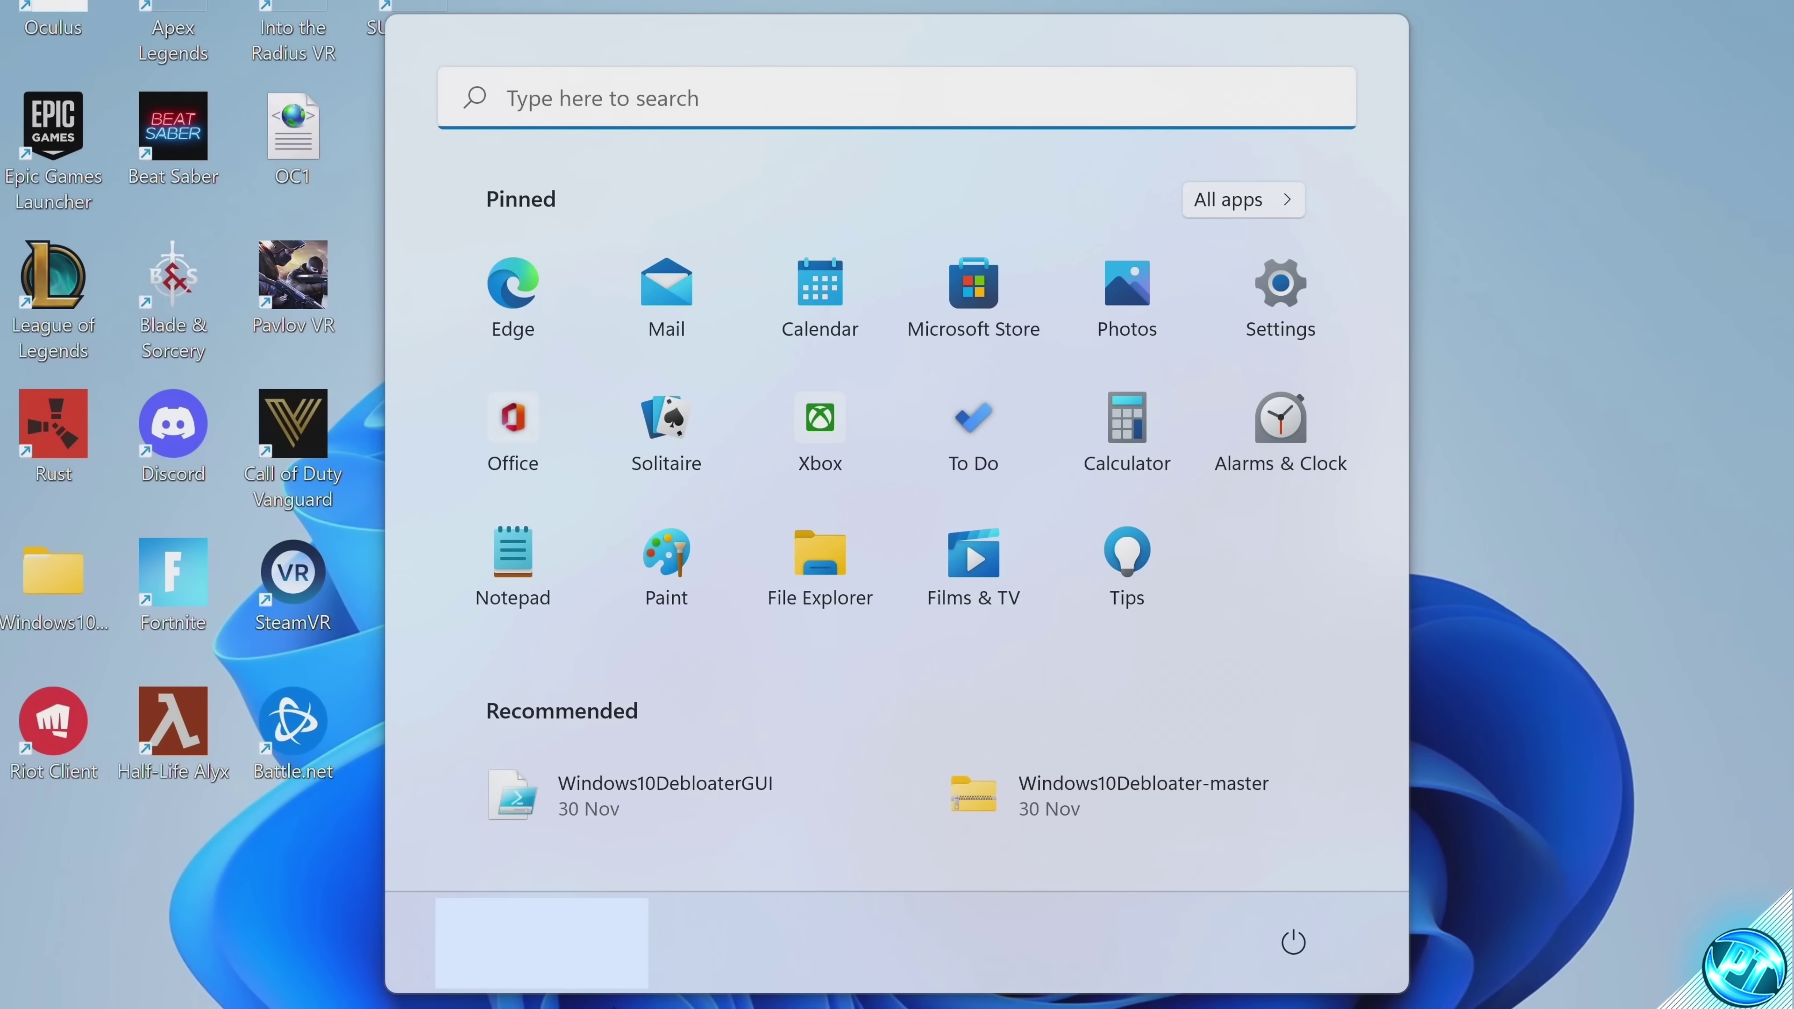
text(task m)
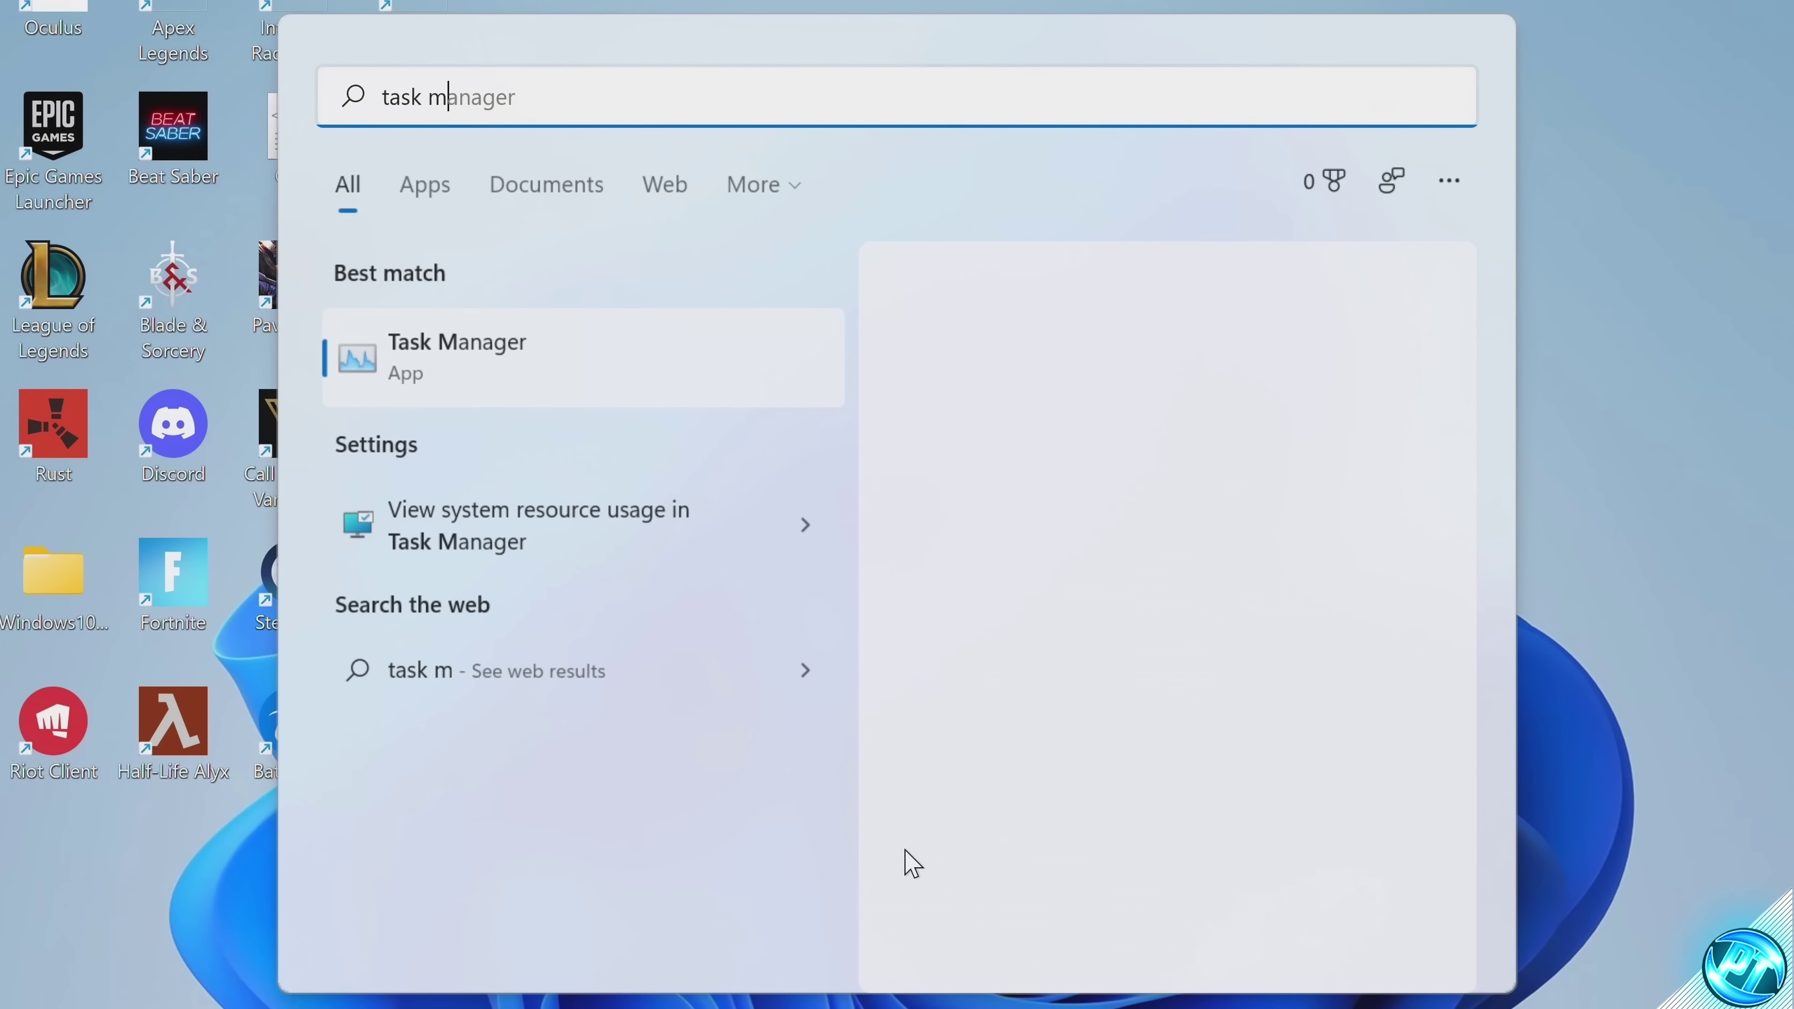
key(BackSpace)
text(scheduler)
key(Return)
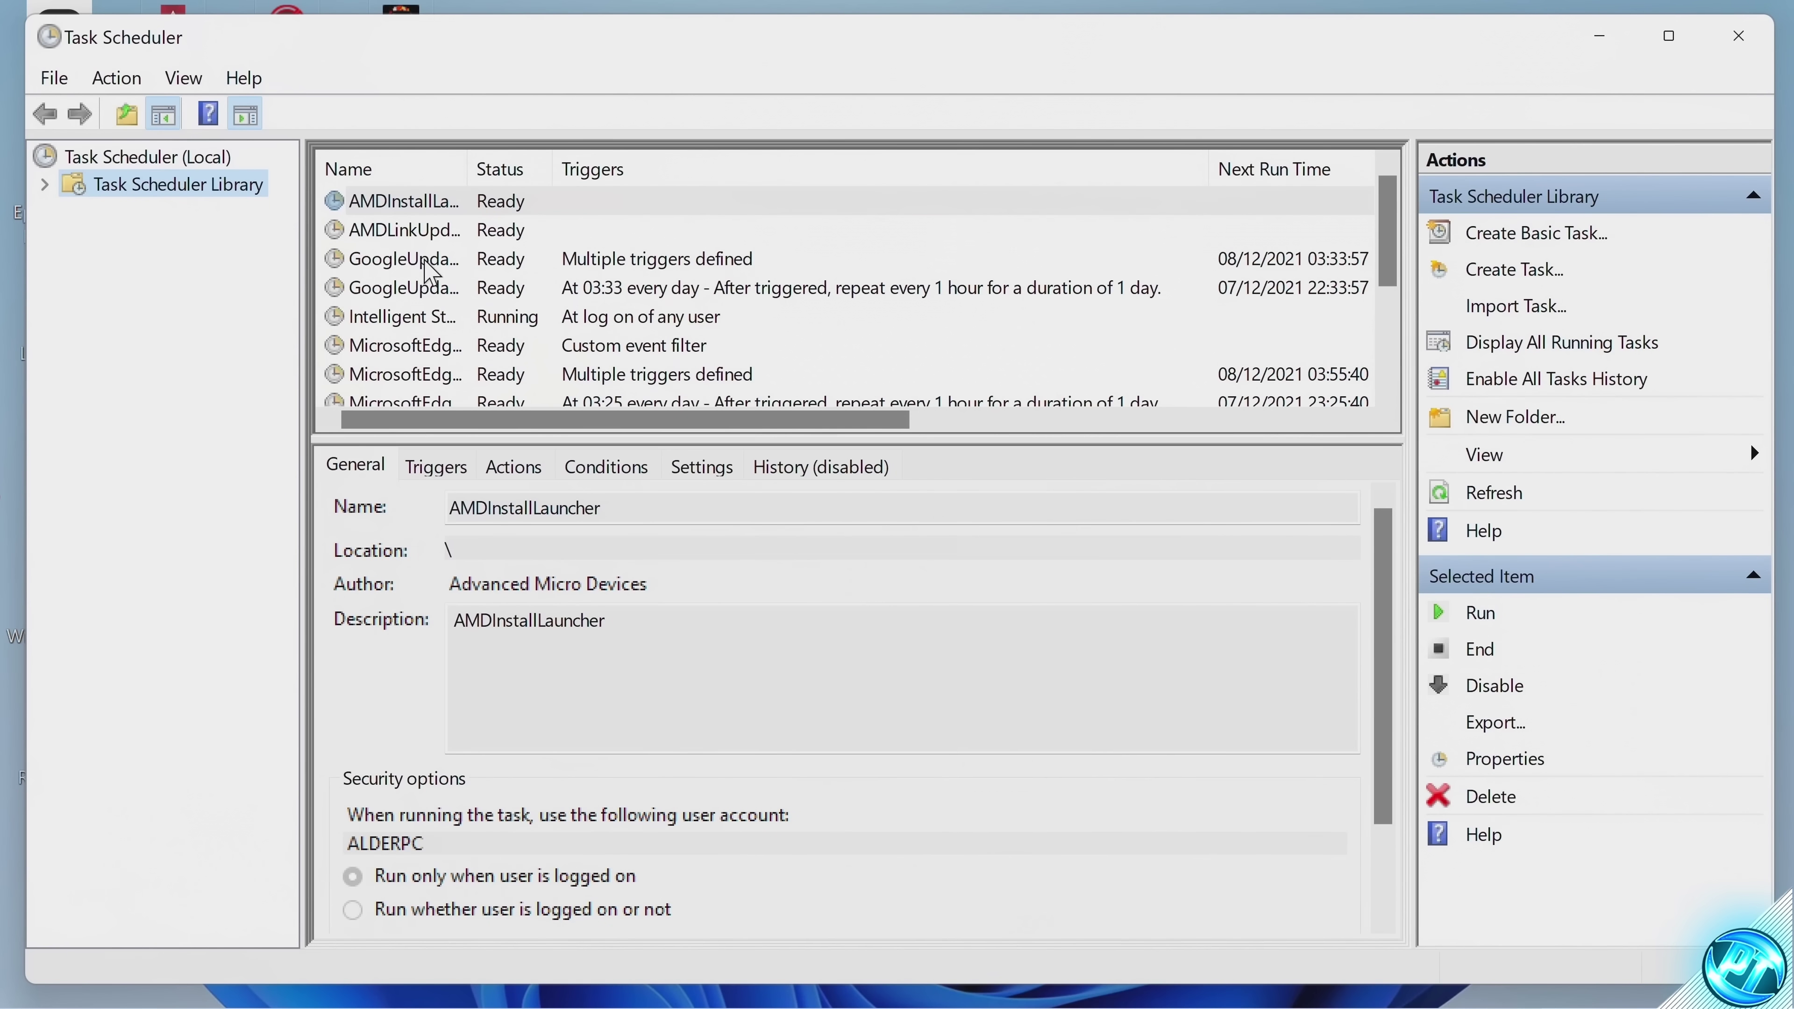
scroll(495, 269, down, 2)
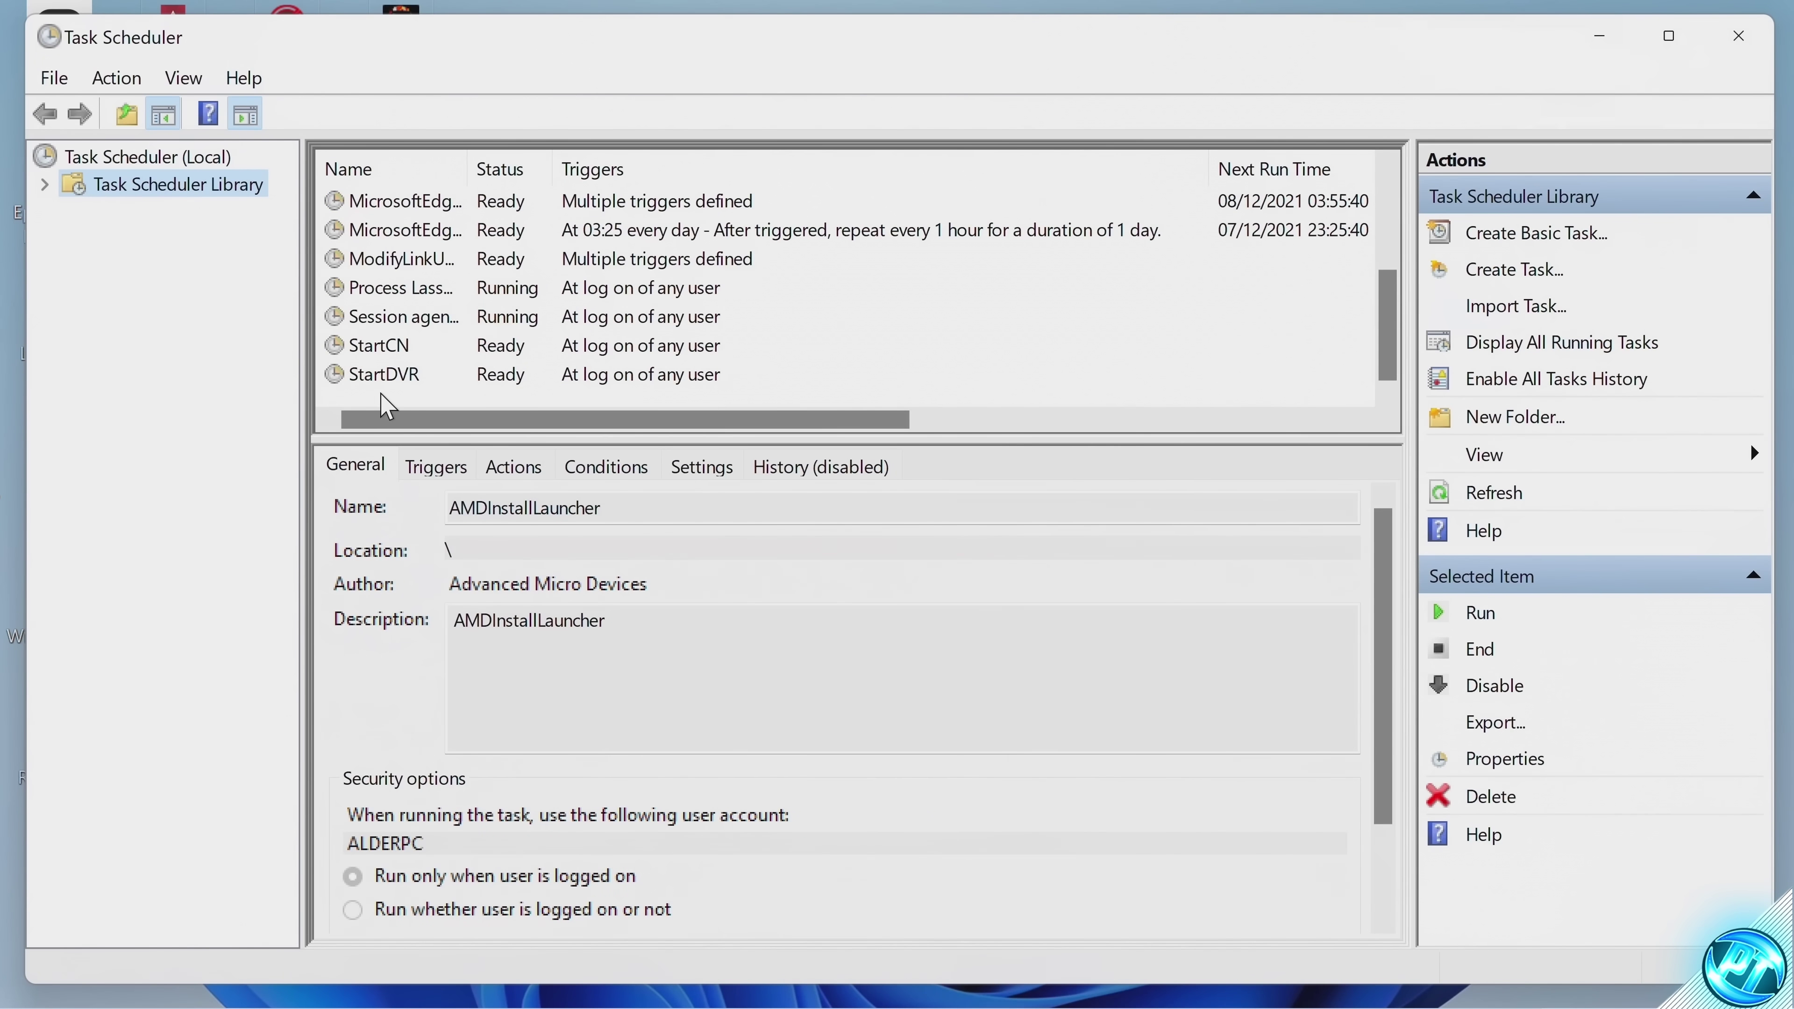
Step: Create a new task named 'empty standby list' that runs with highest privileges
right_click(381, 397)
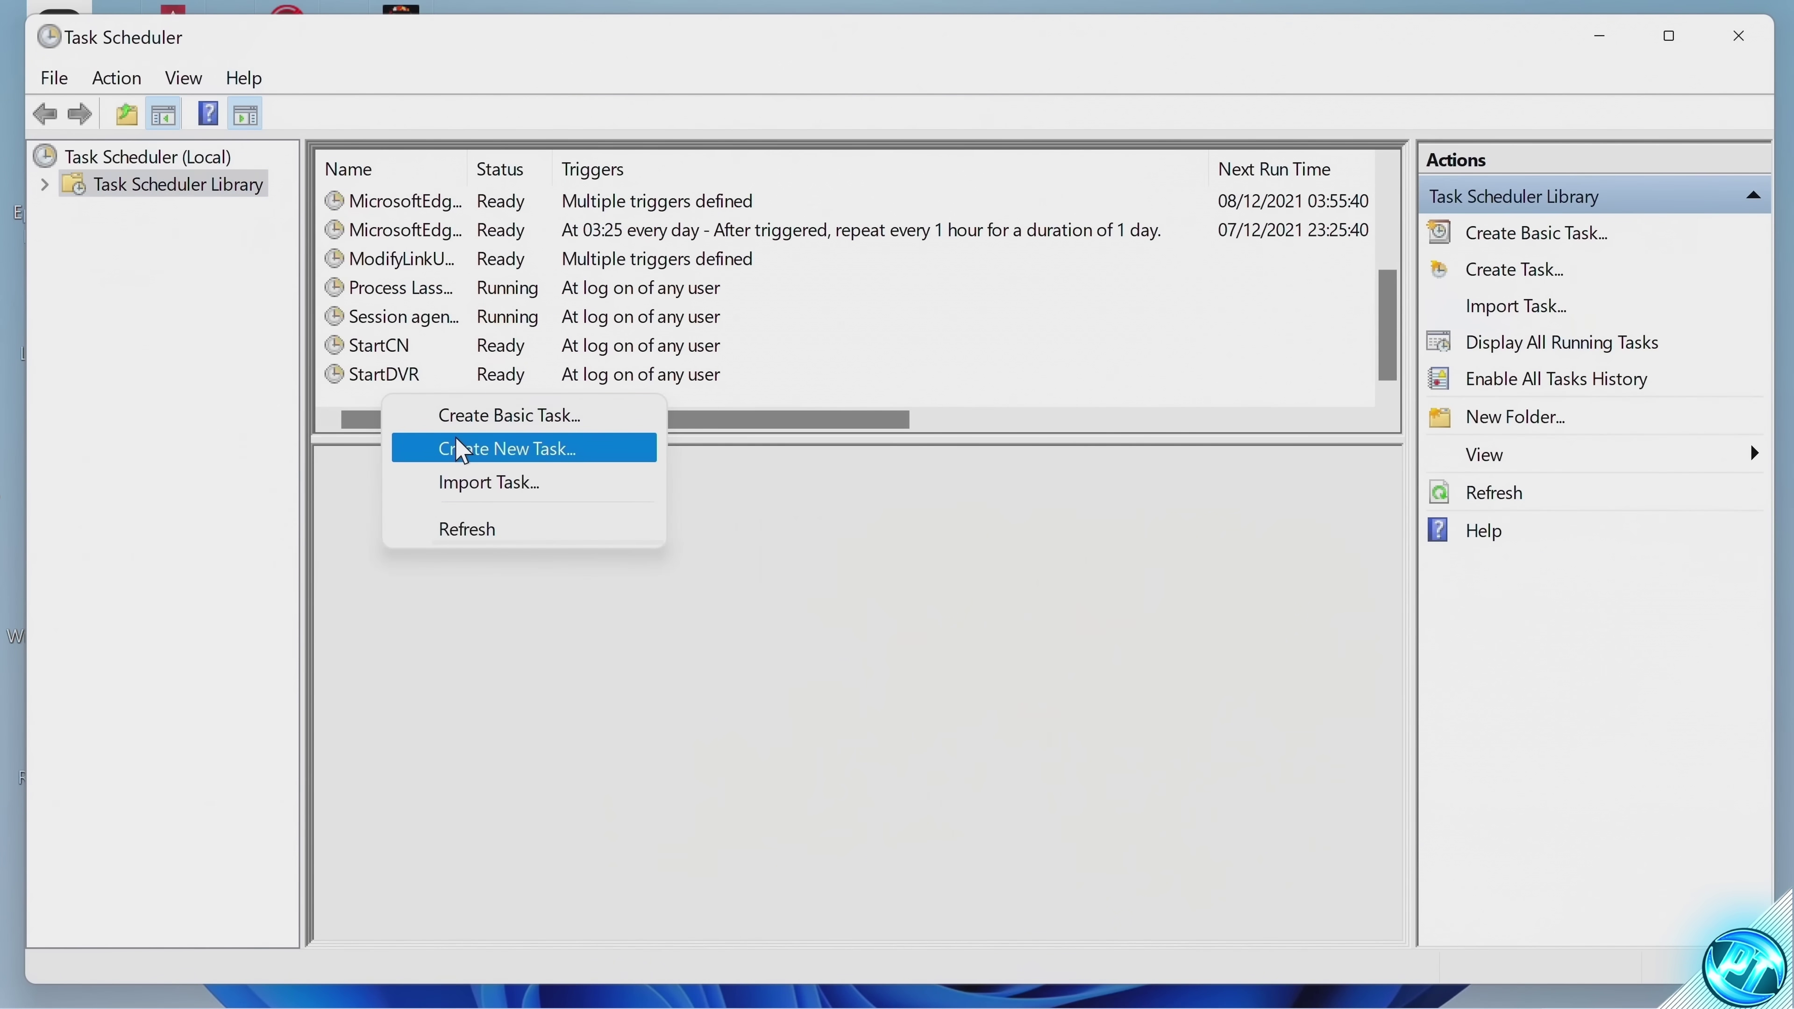
click(461, 449)
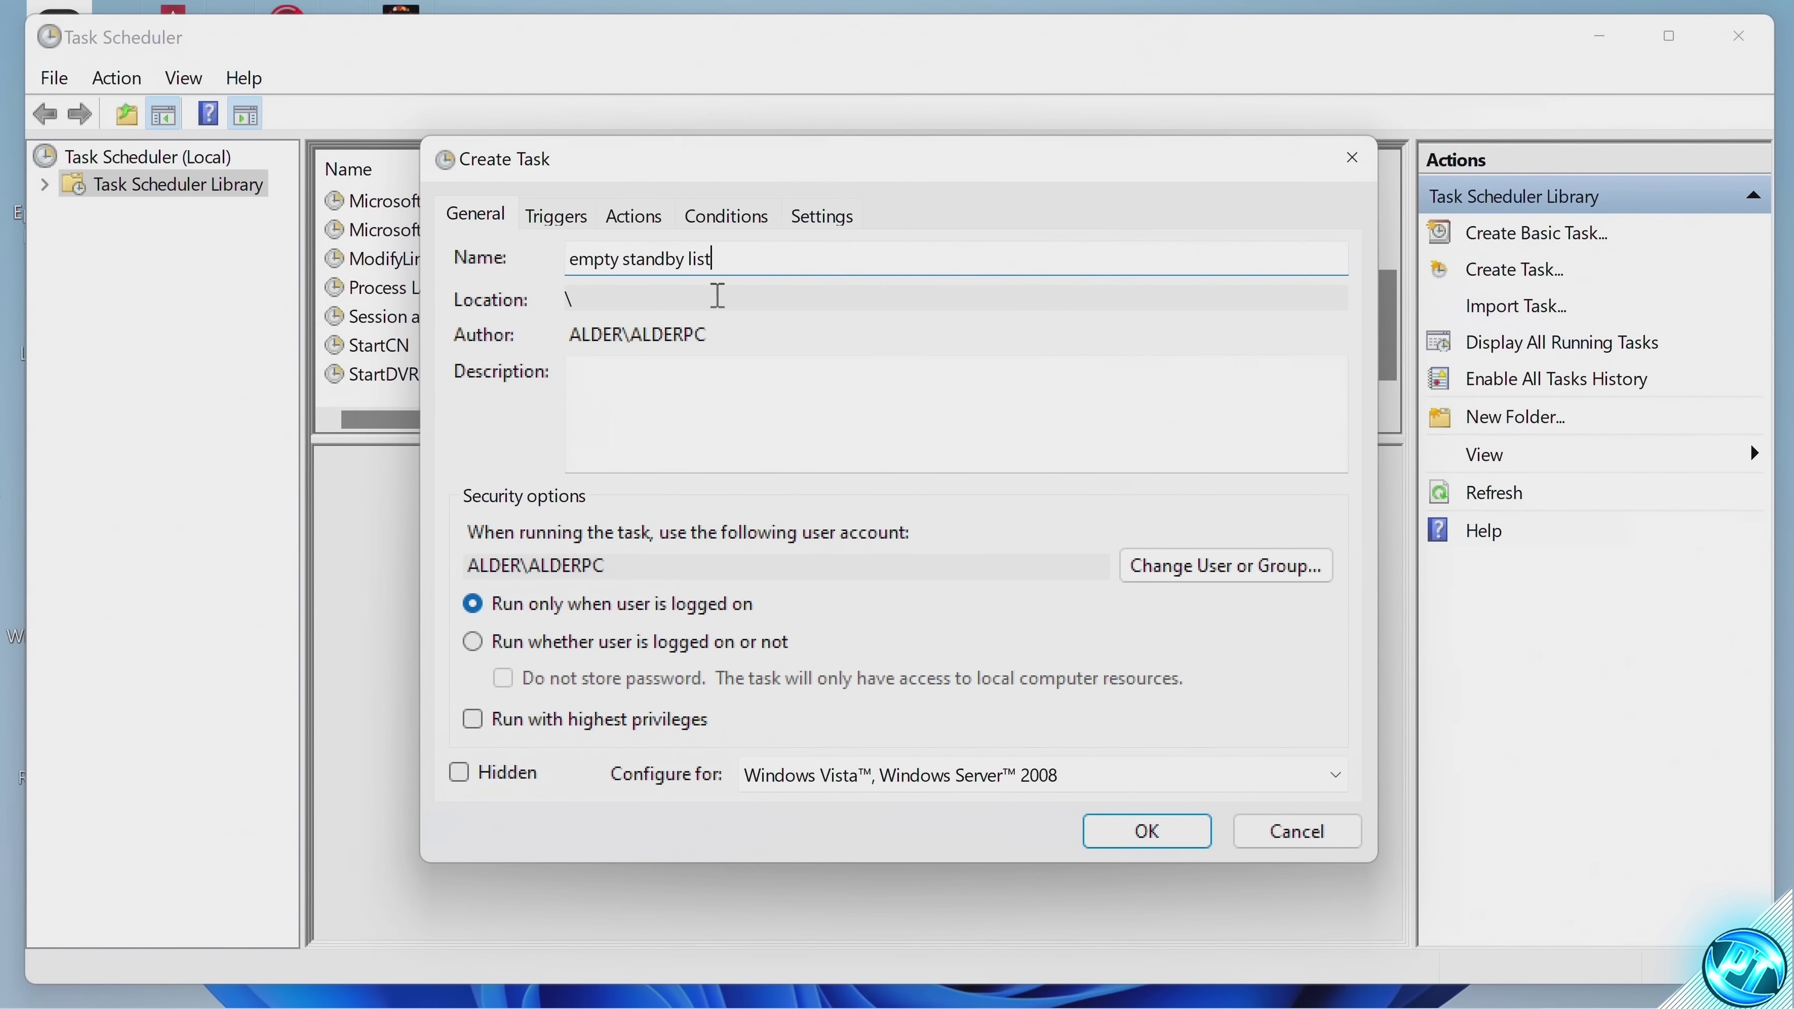
click(548, 718)
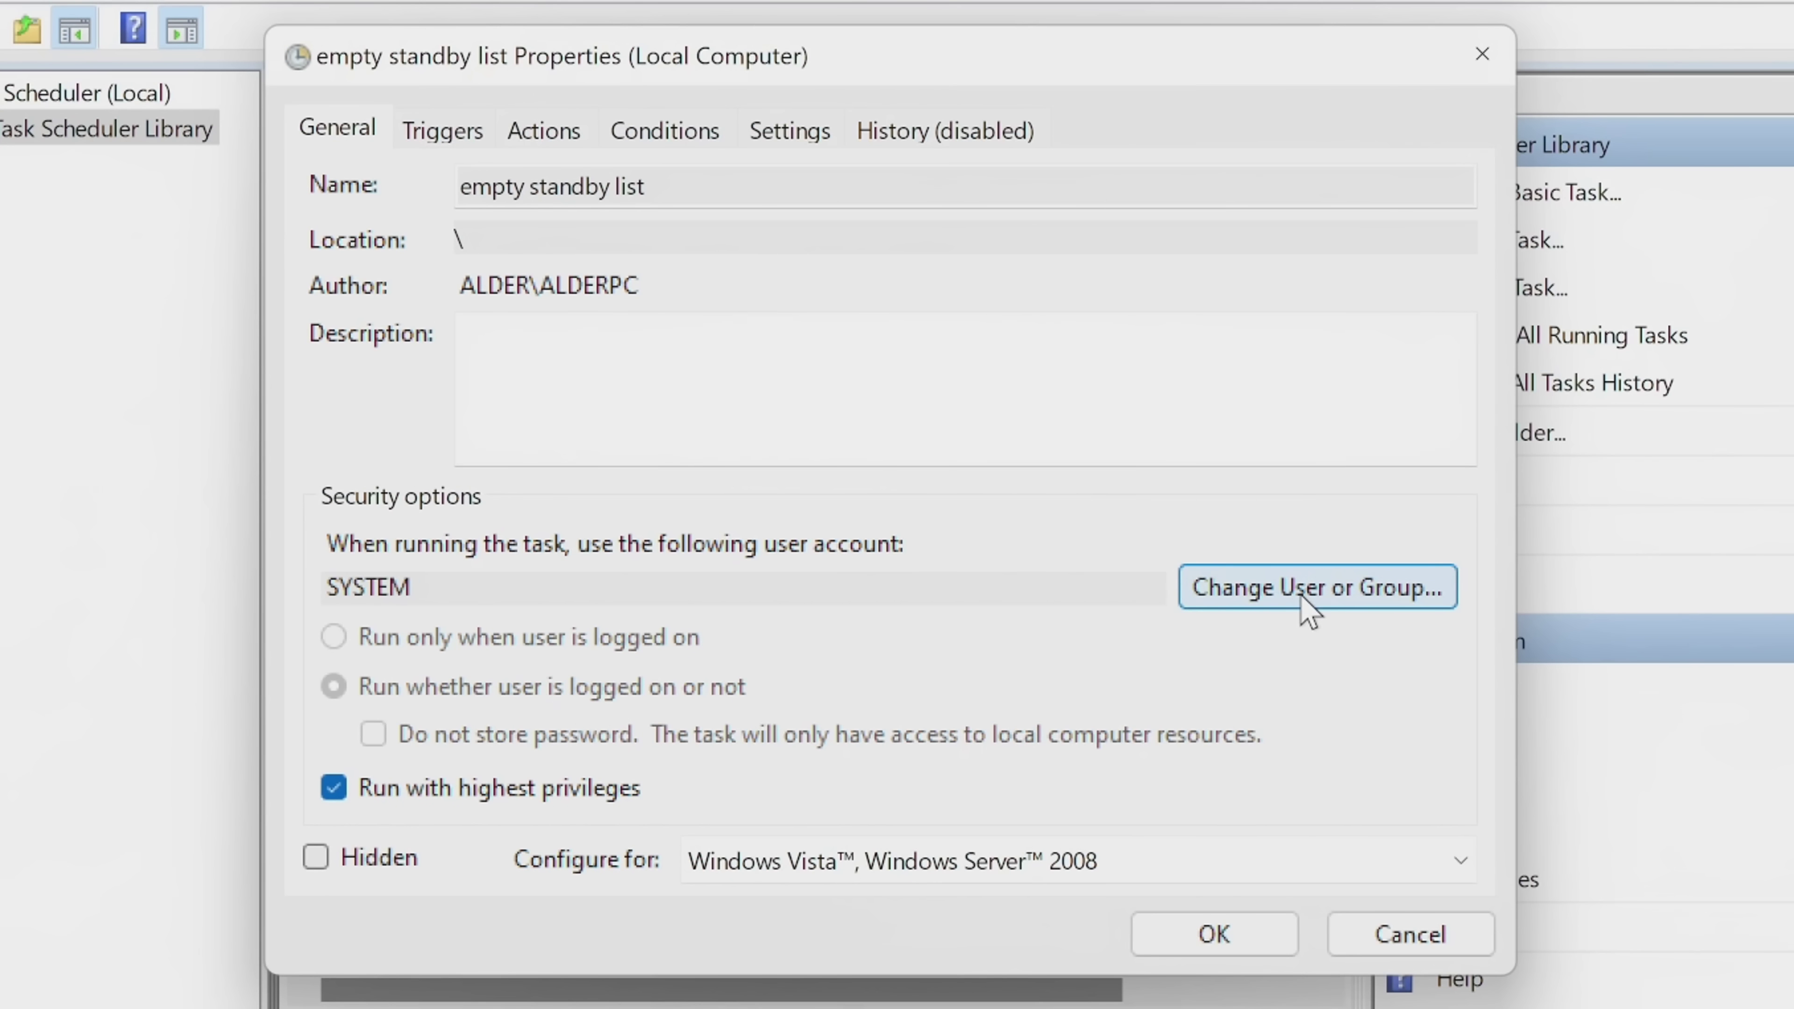
Step: Find and select the SYSTEM account as the task's run-as user (NT AUTHORITY\SYSTEM)
click(1316, 590)
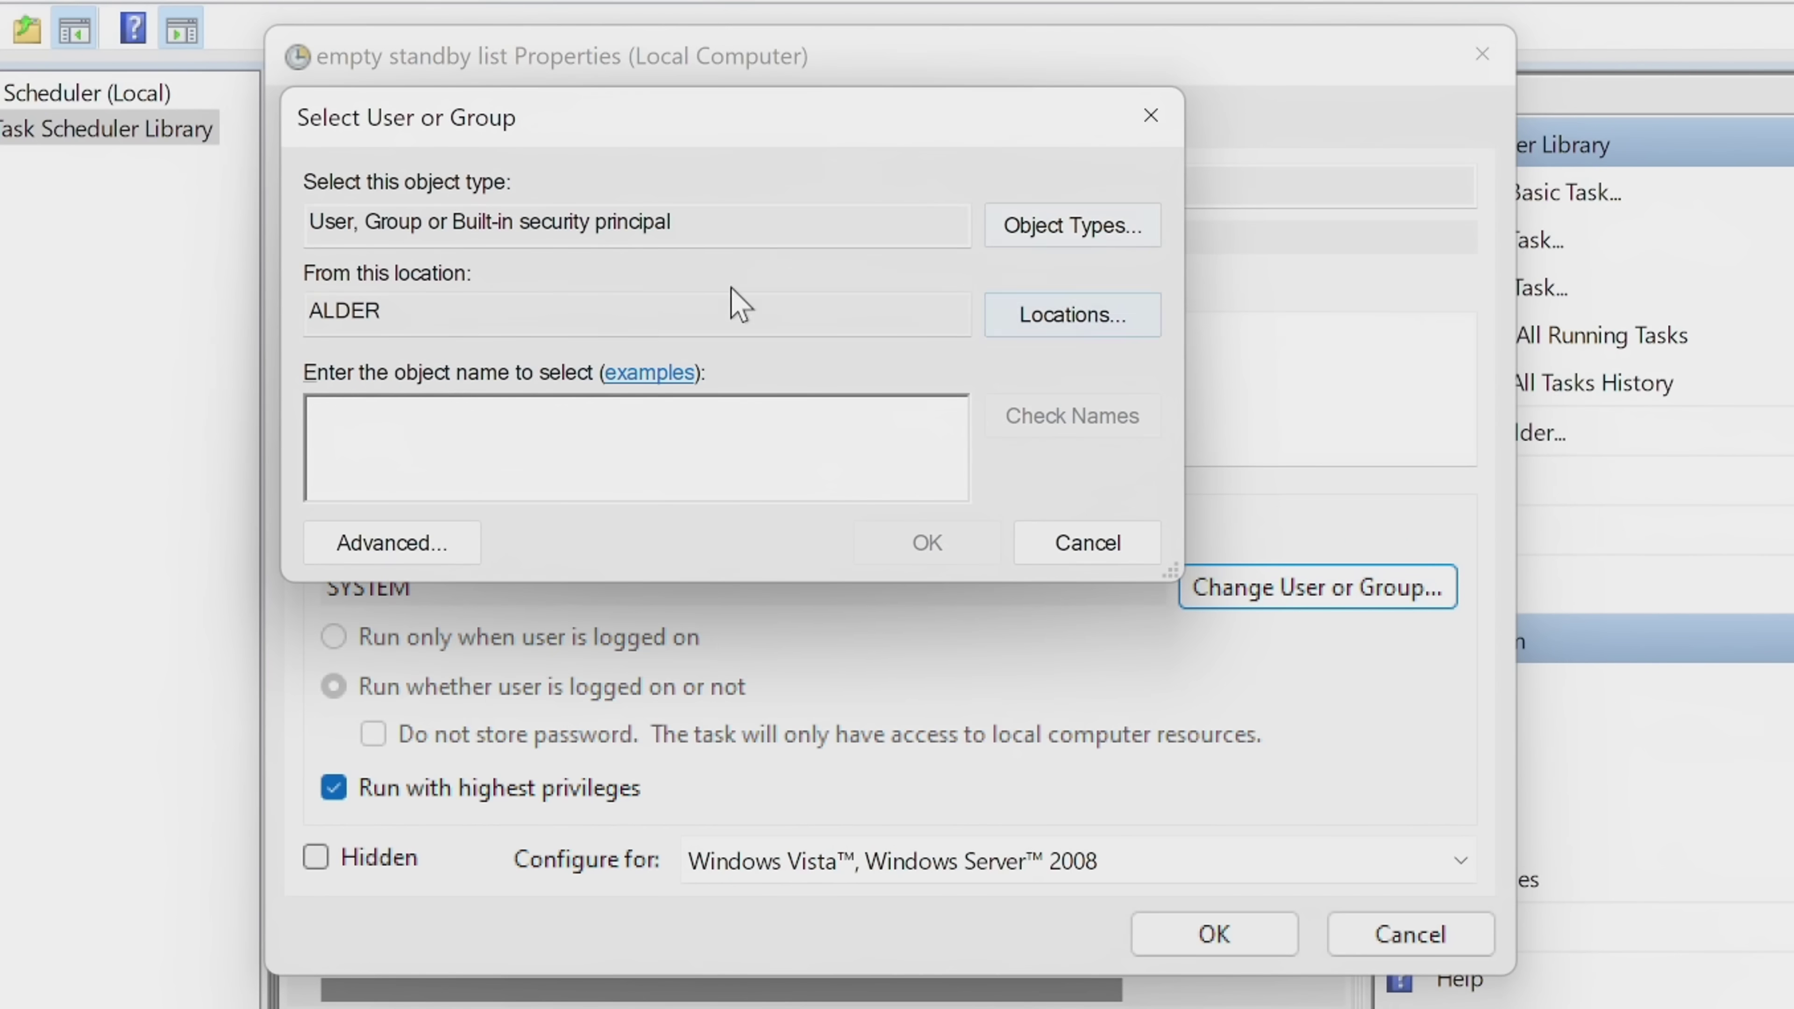
click(392, 543)
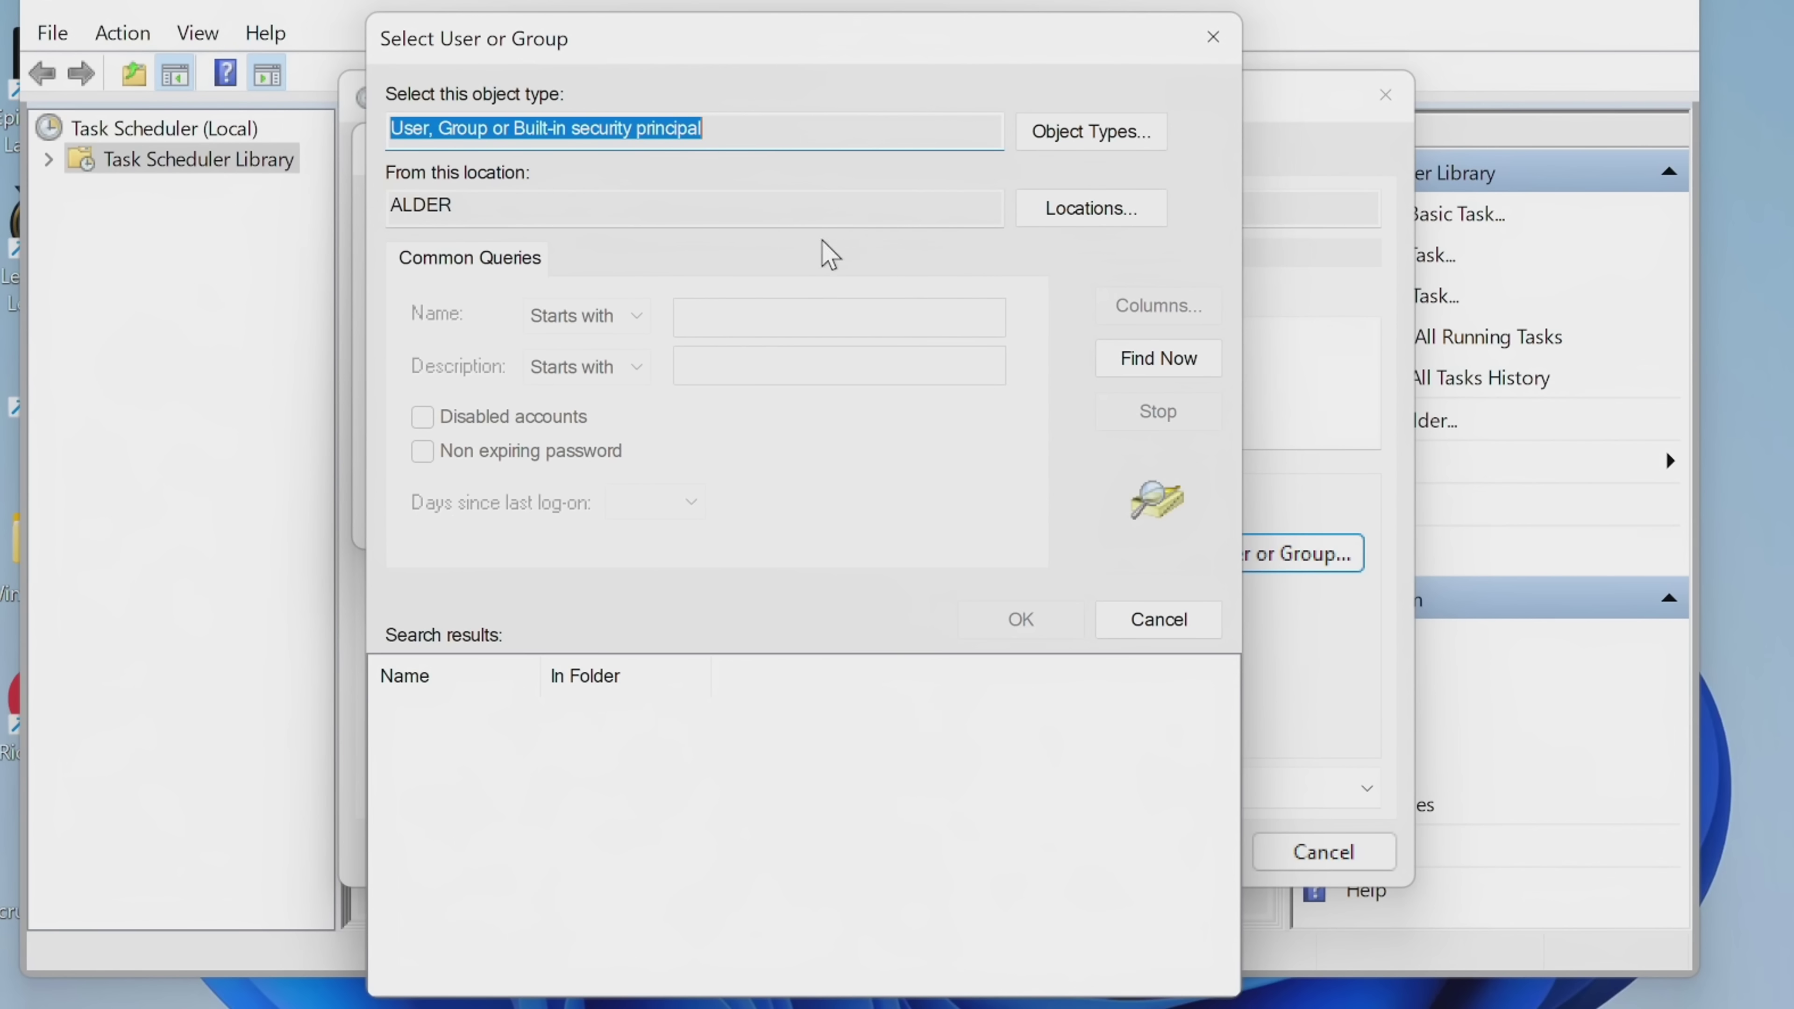
click(1162, 365)
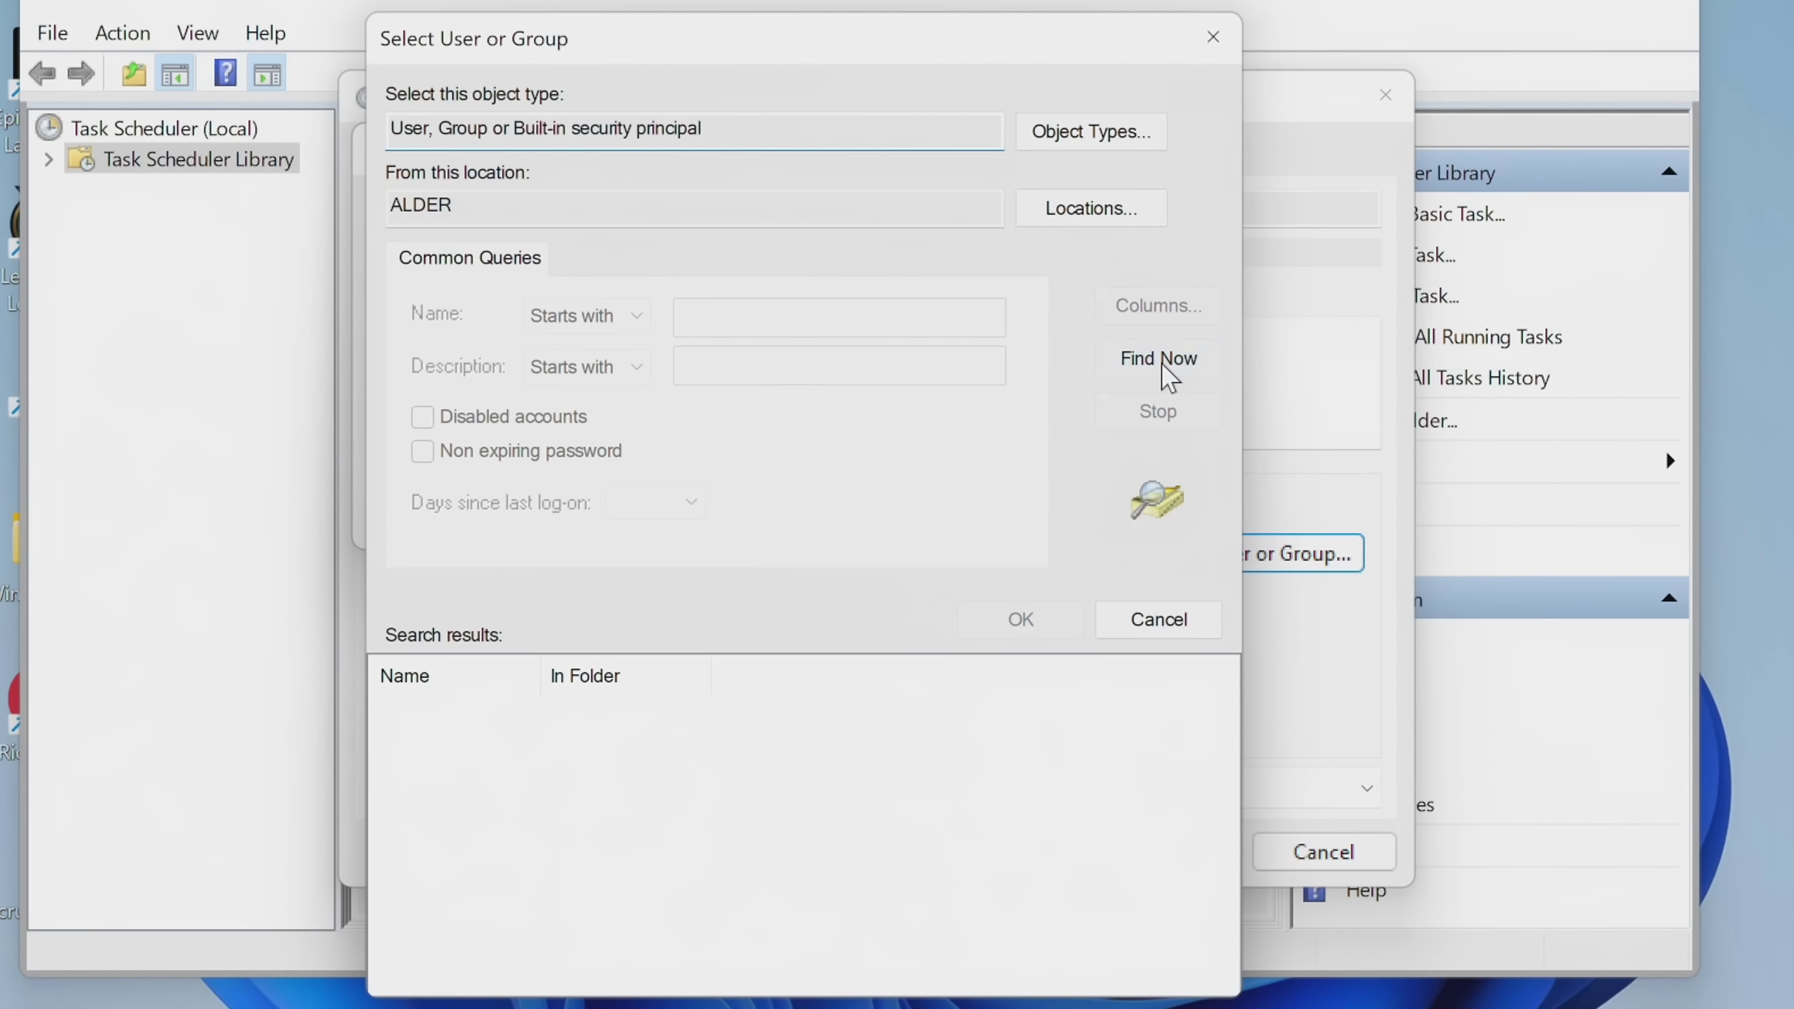
scroll(507, 749, down, 7)
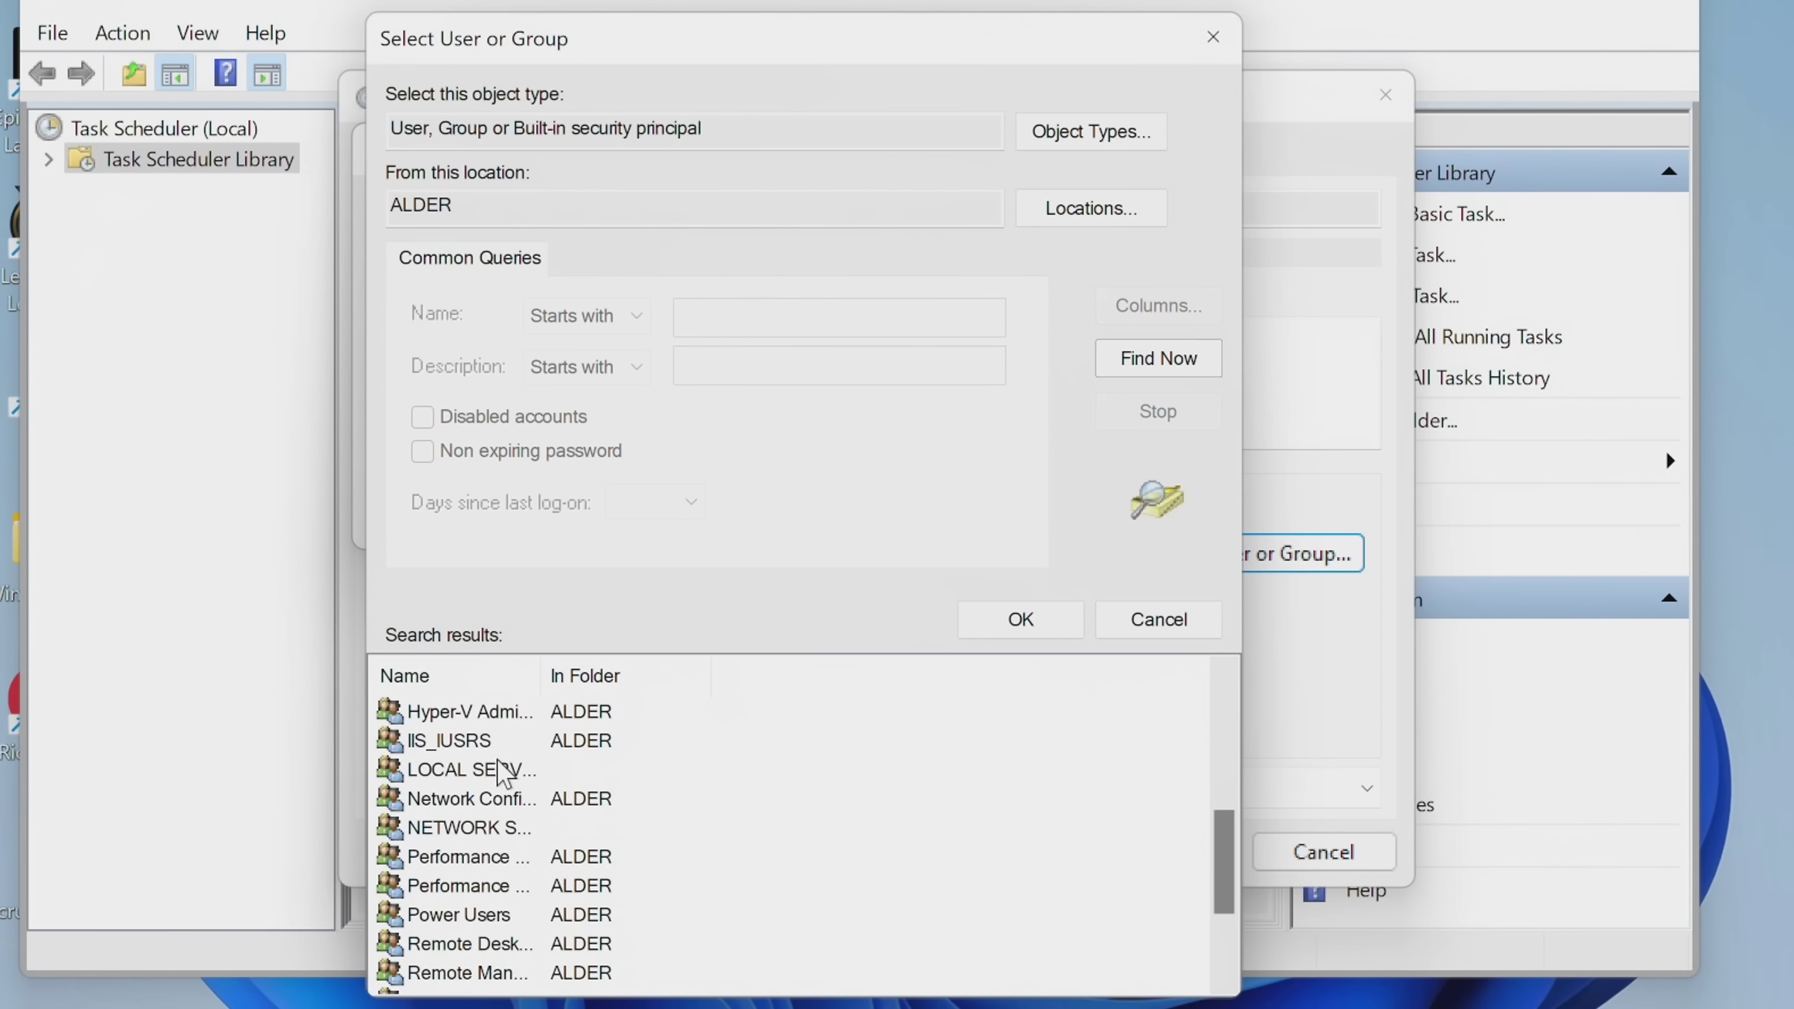
click(472, 884)
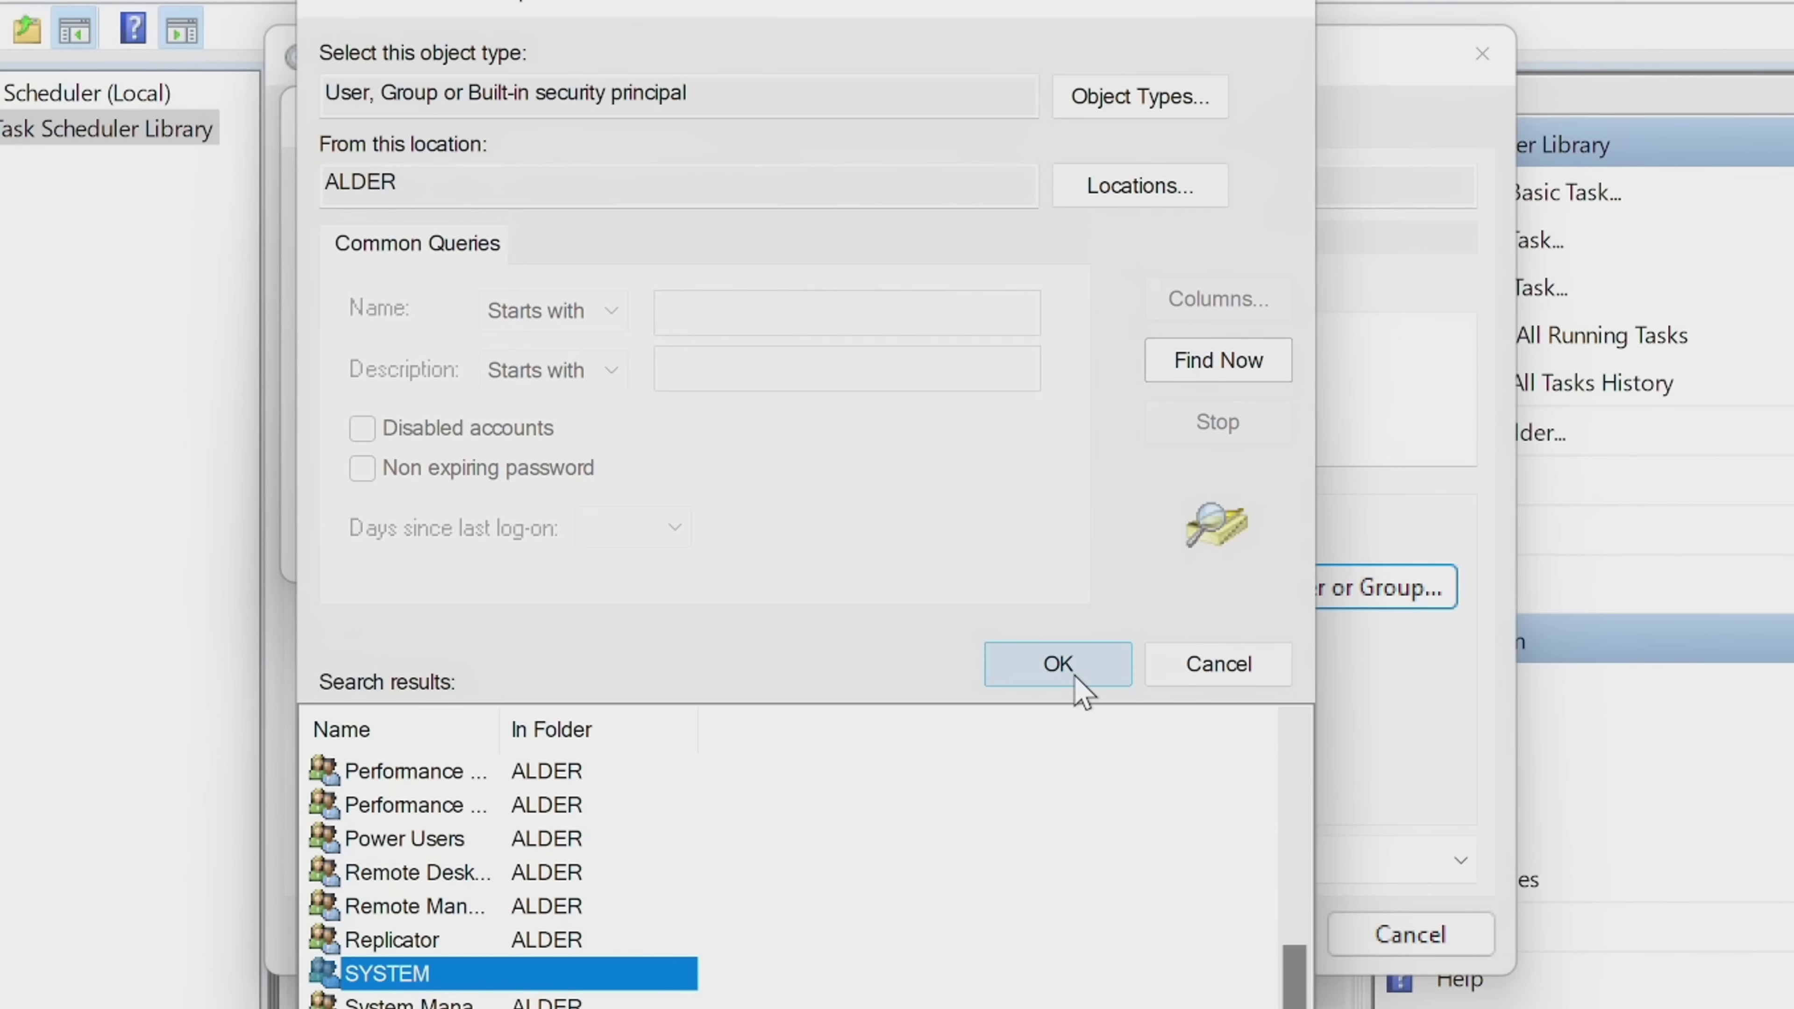
click(1074, 675)
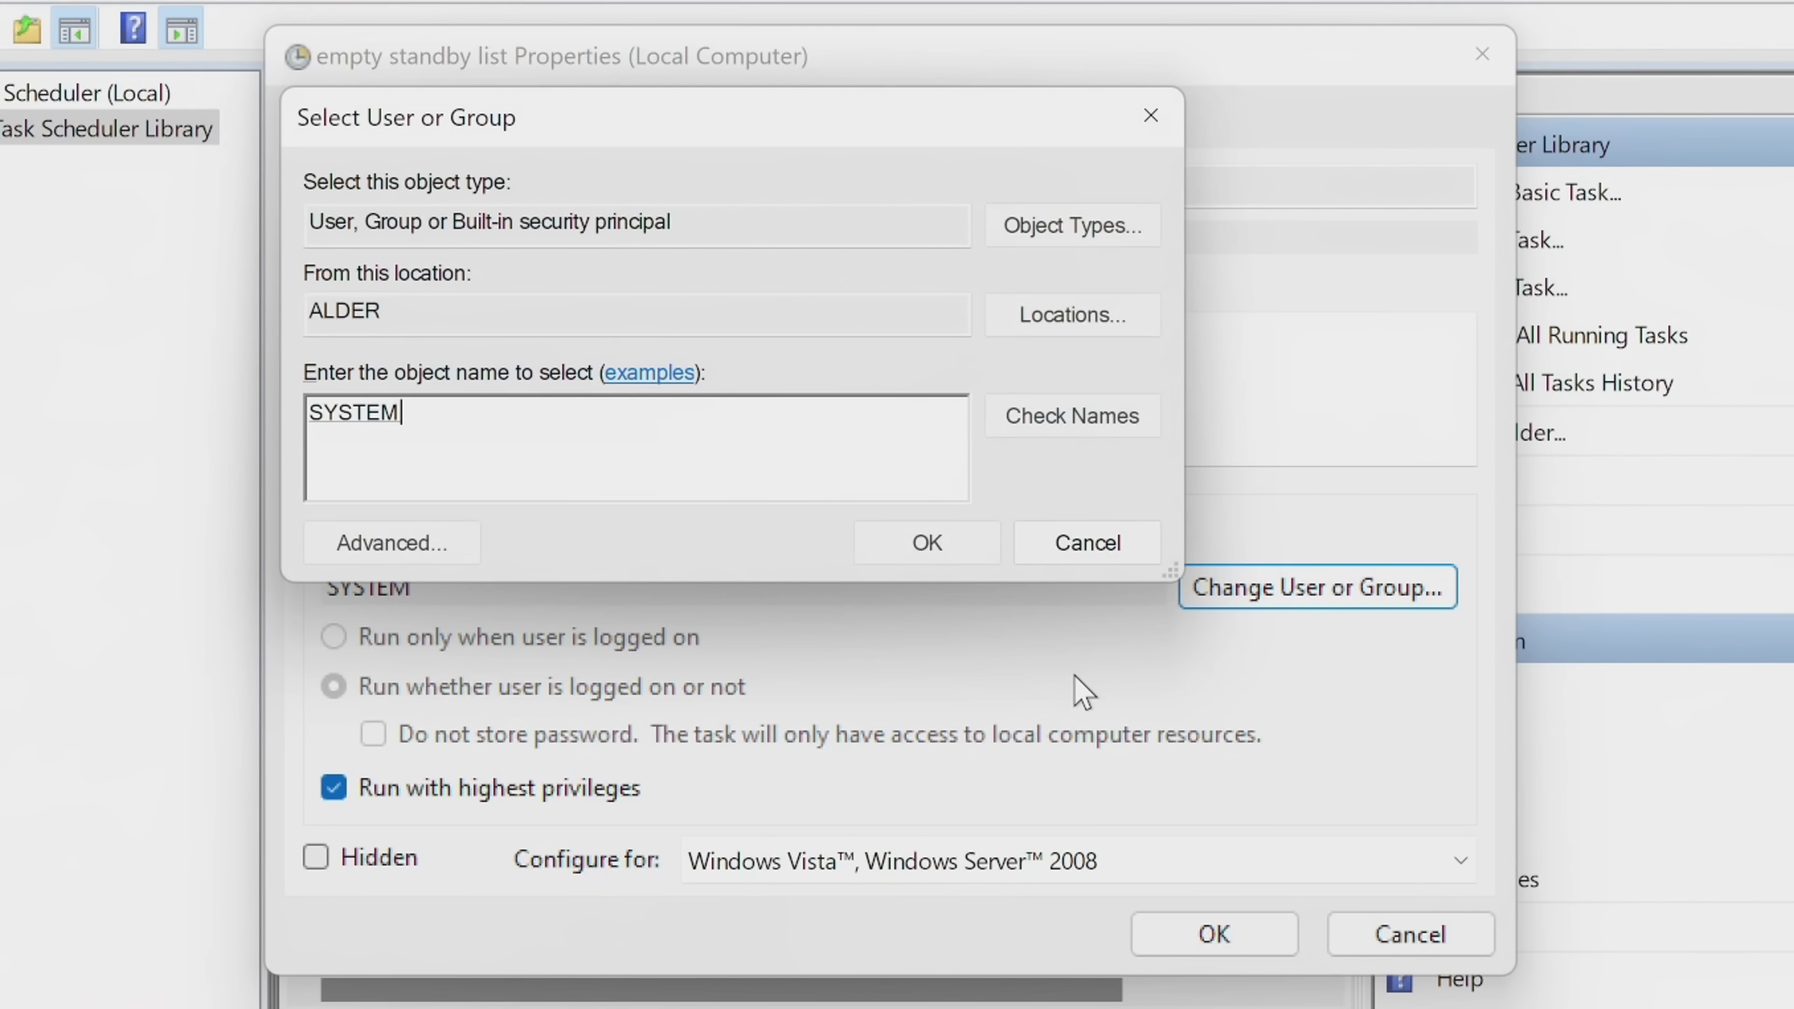
click(965, 552)
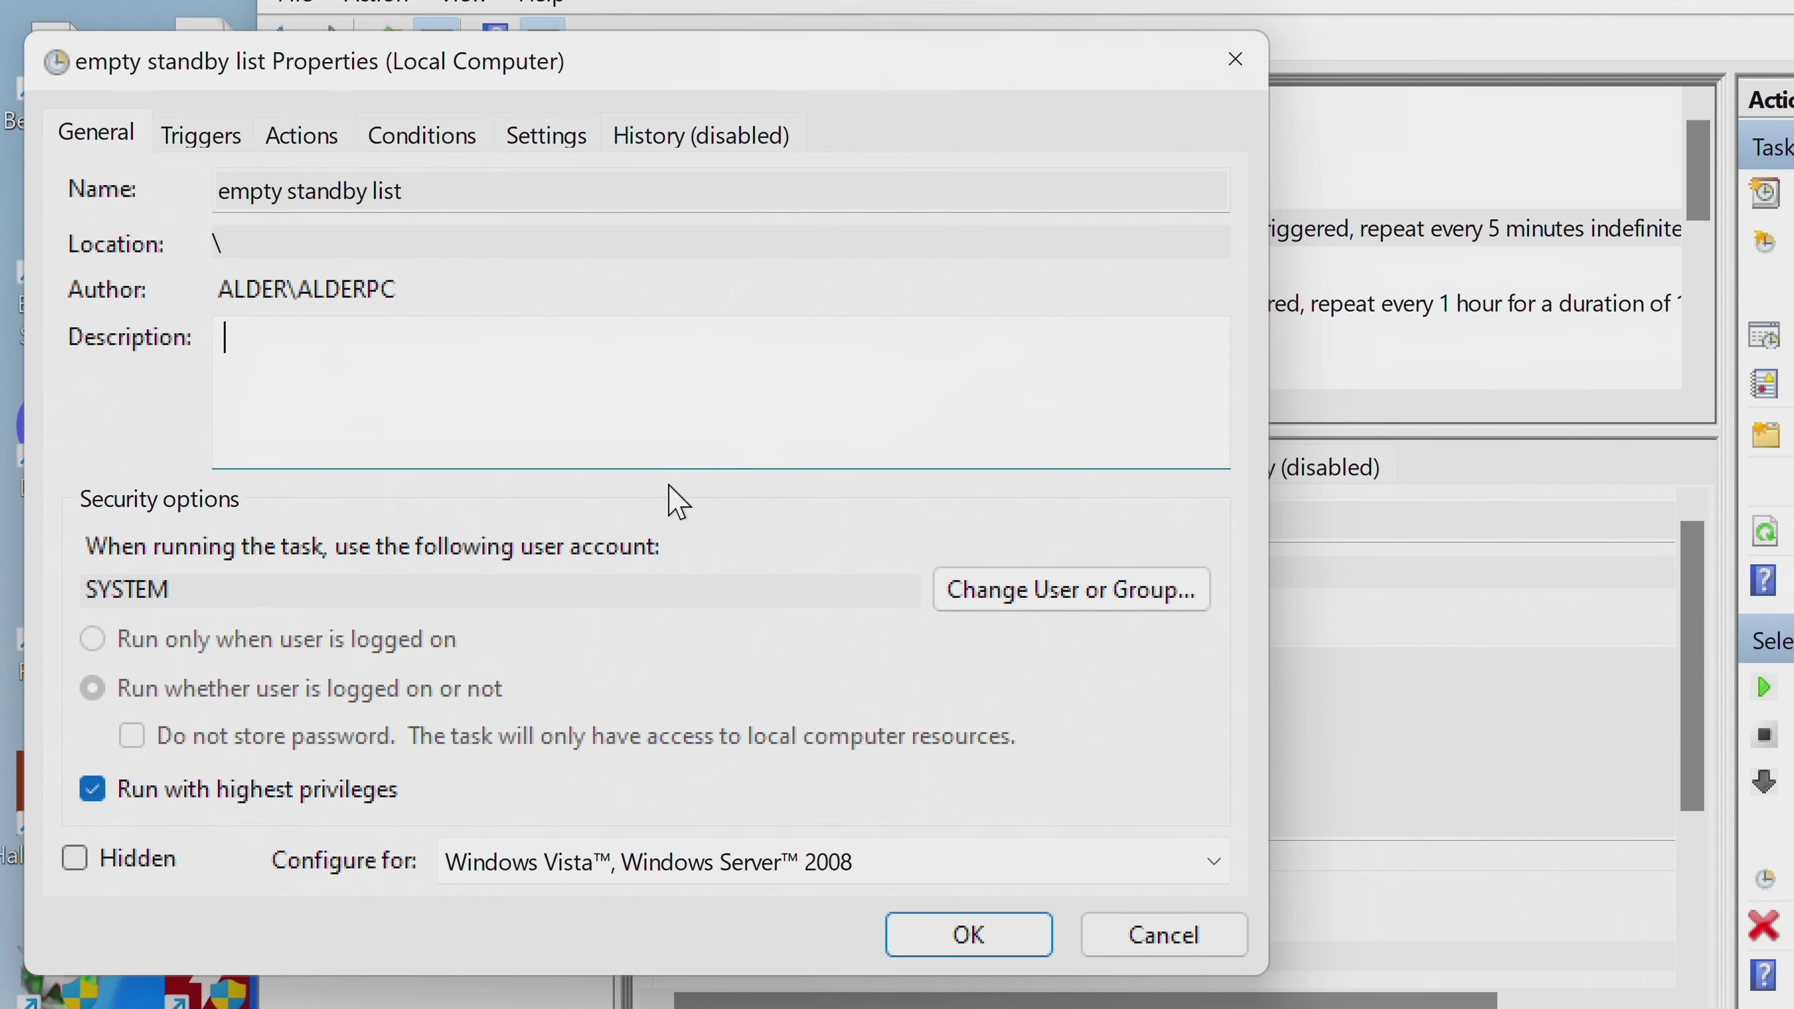
Step: Change the task's Configure for setting from Windows Vista to Windows 10
click(611, 862)
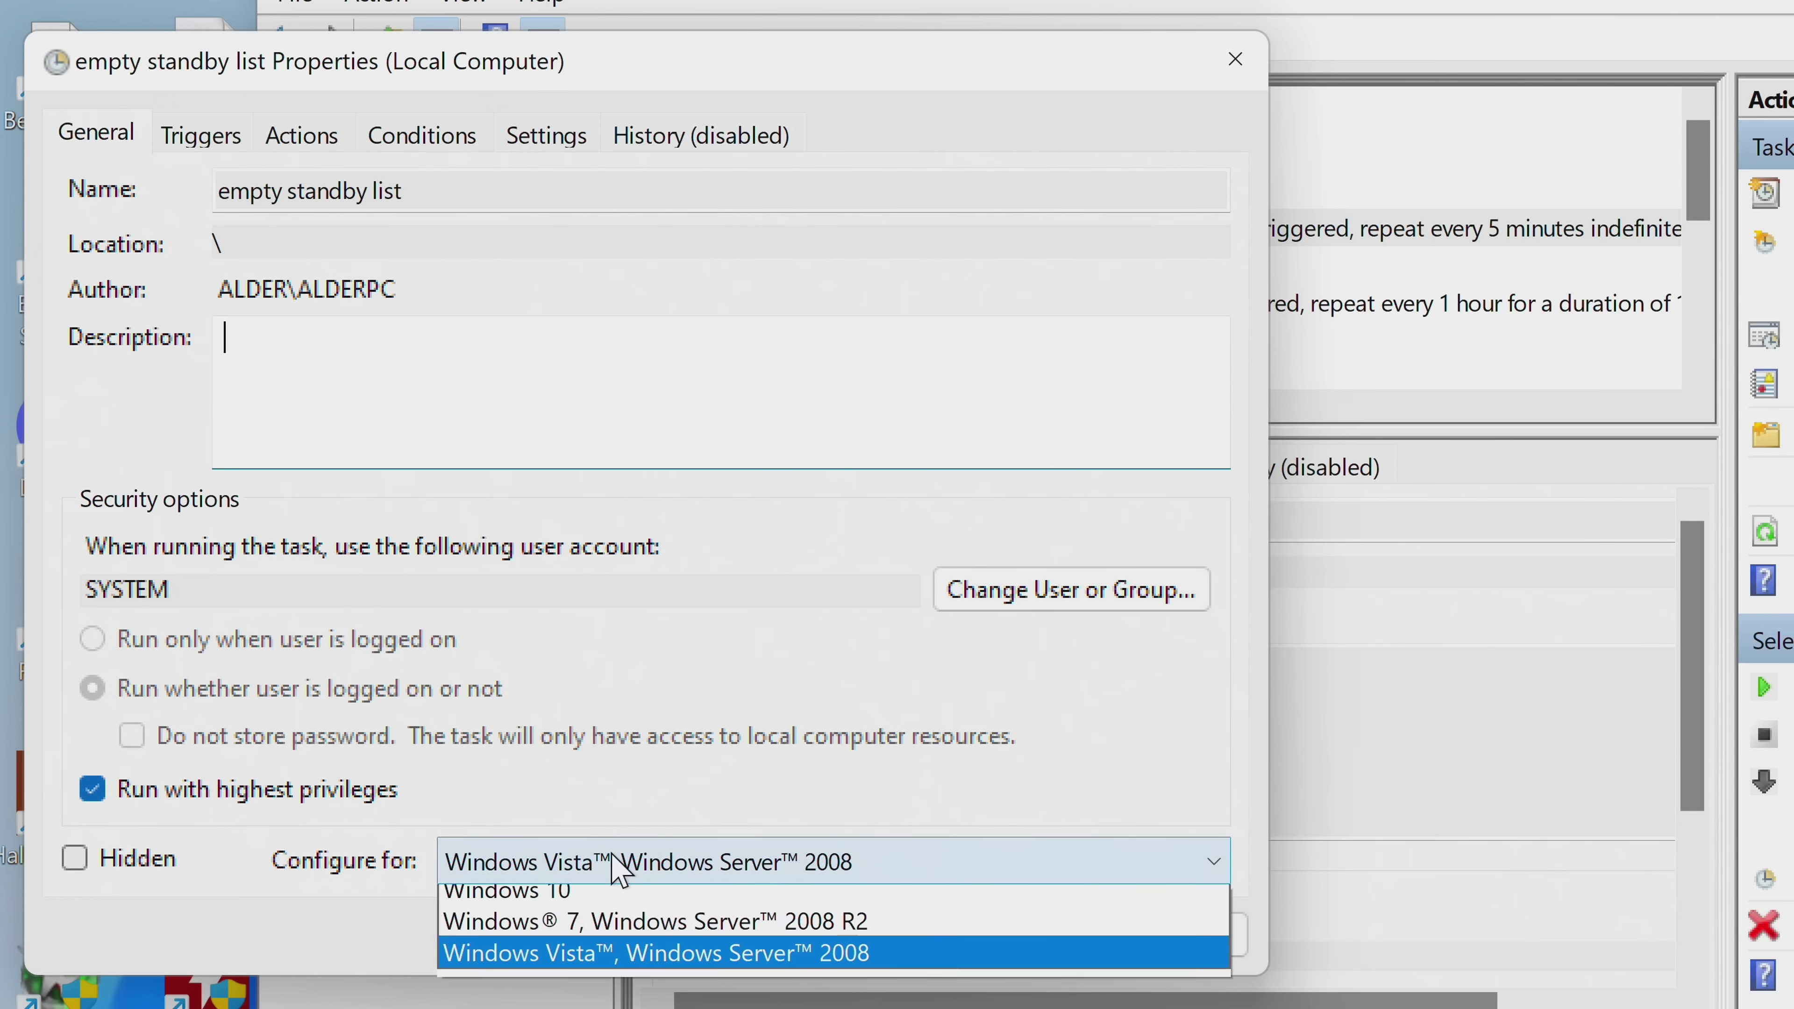
click(612, 904)
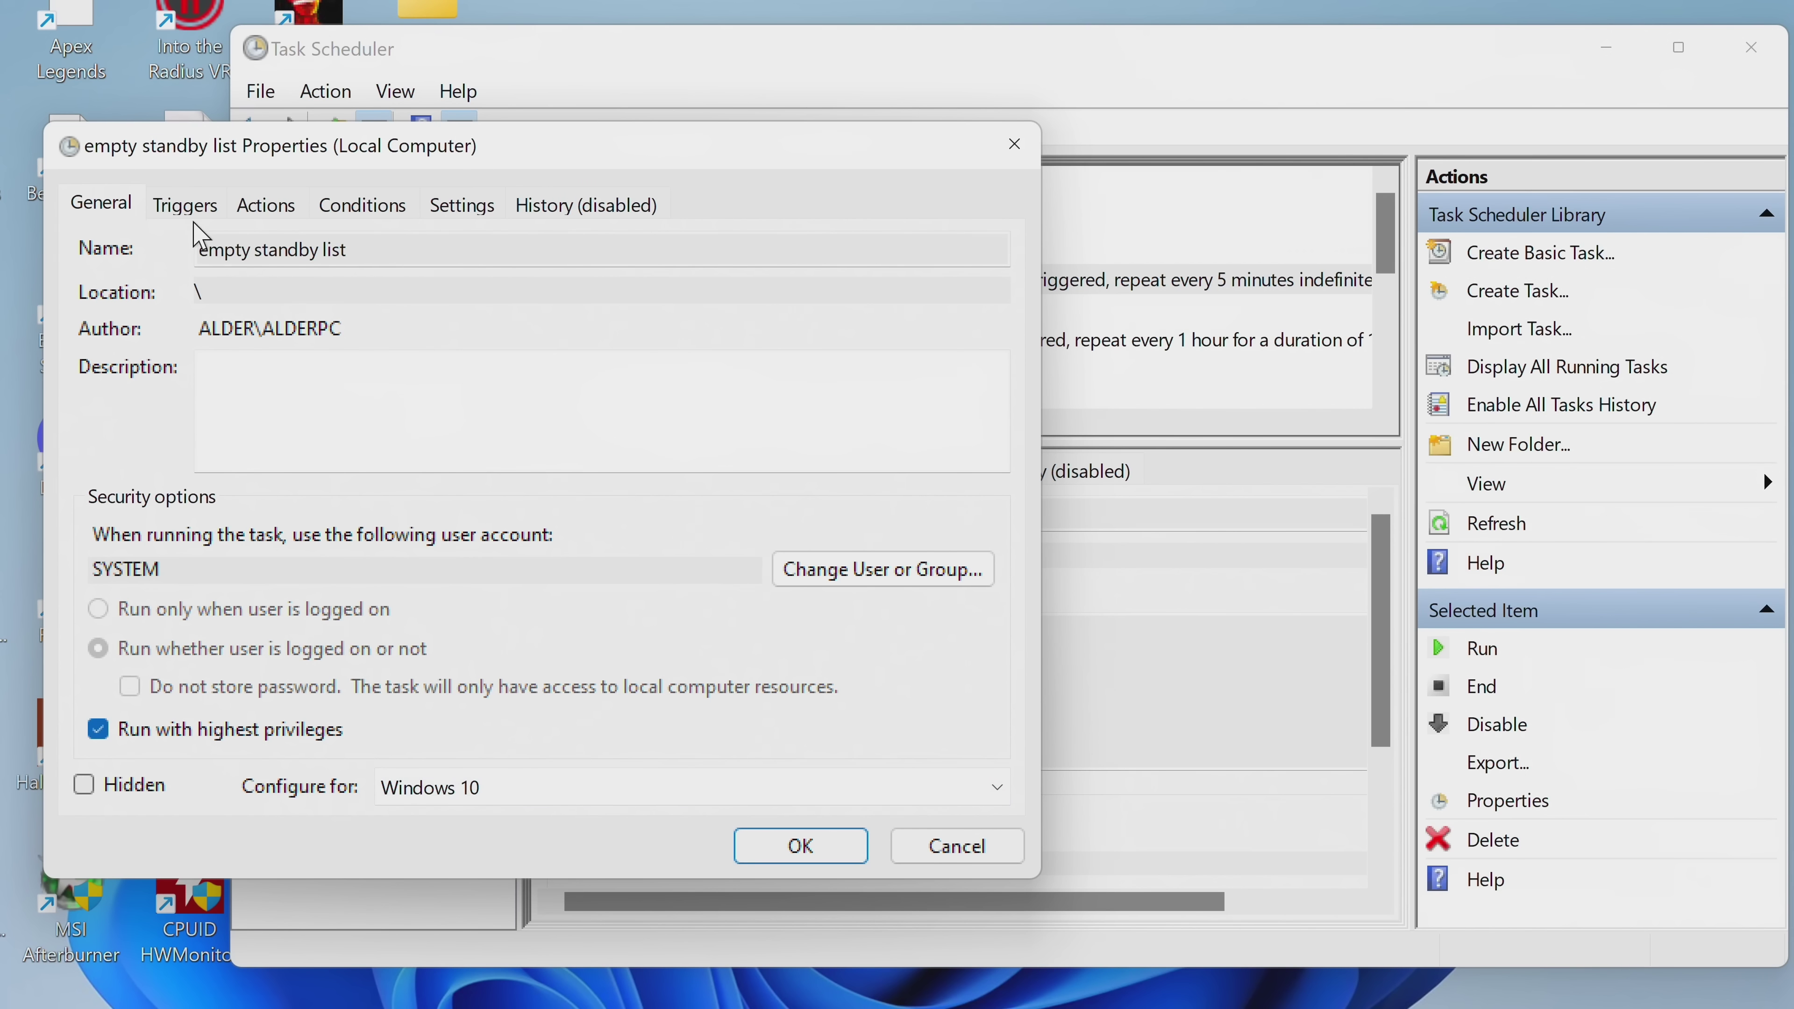
Step: Add a new trigger for the task that begins On a schedule
click(186, 209)
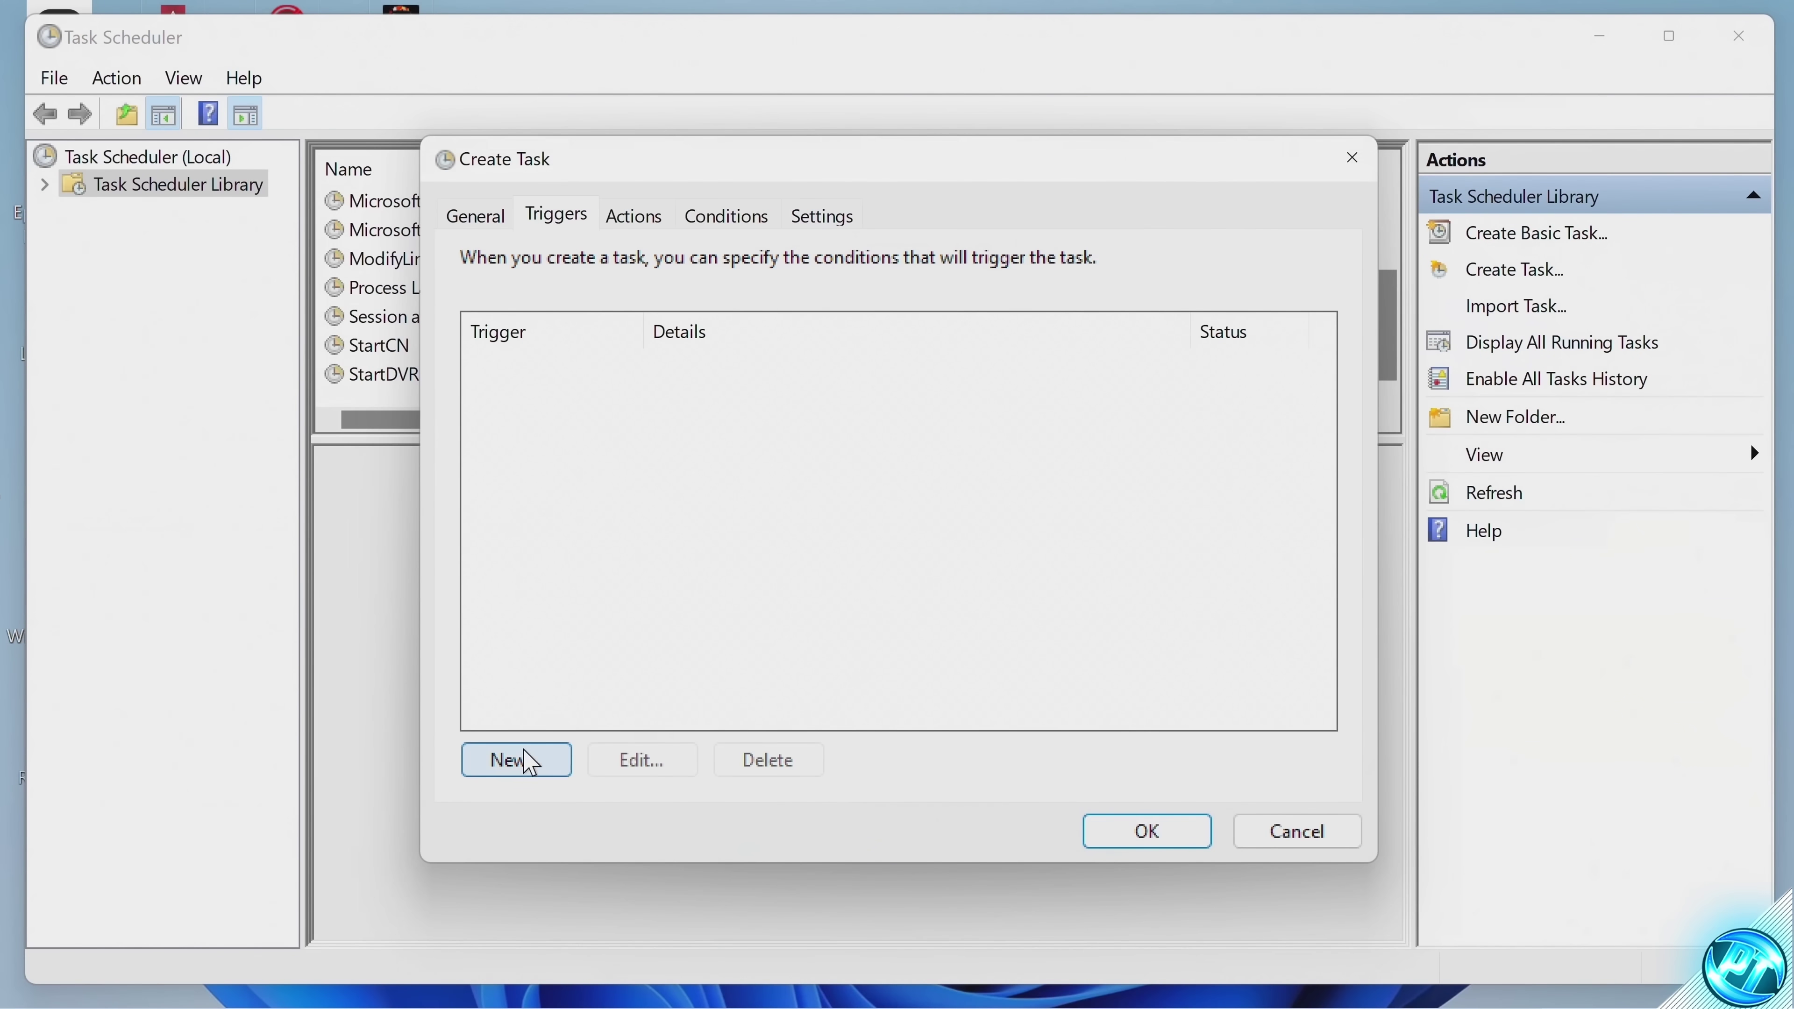
click(516, 760)
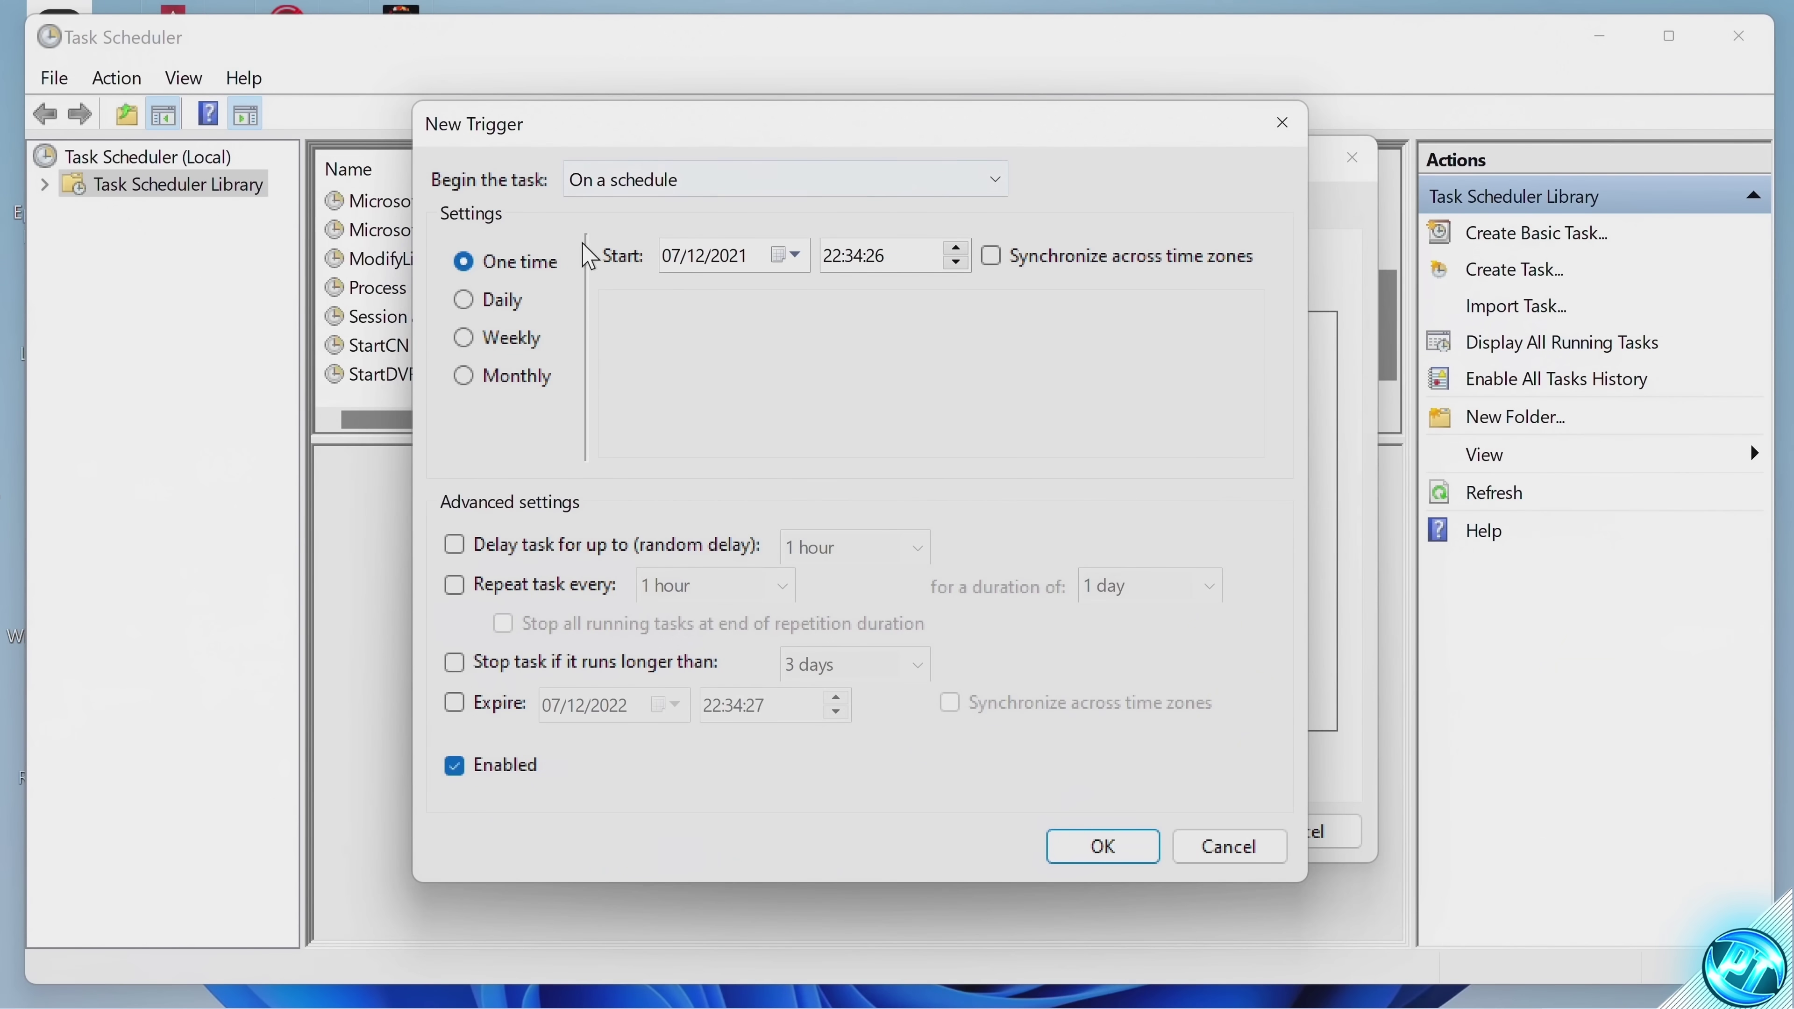
click(572, 182)
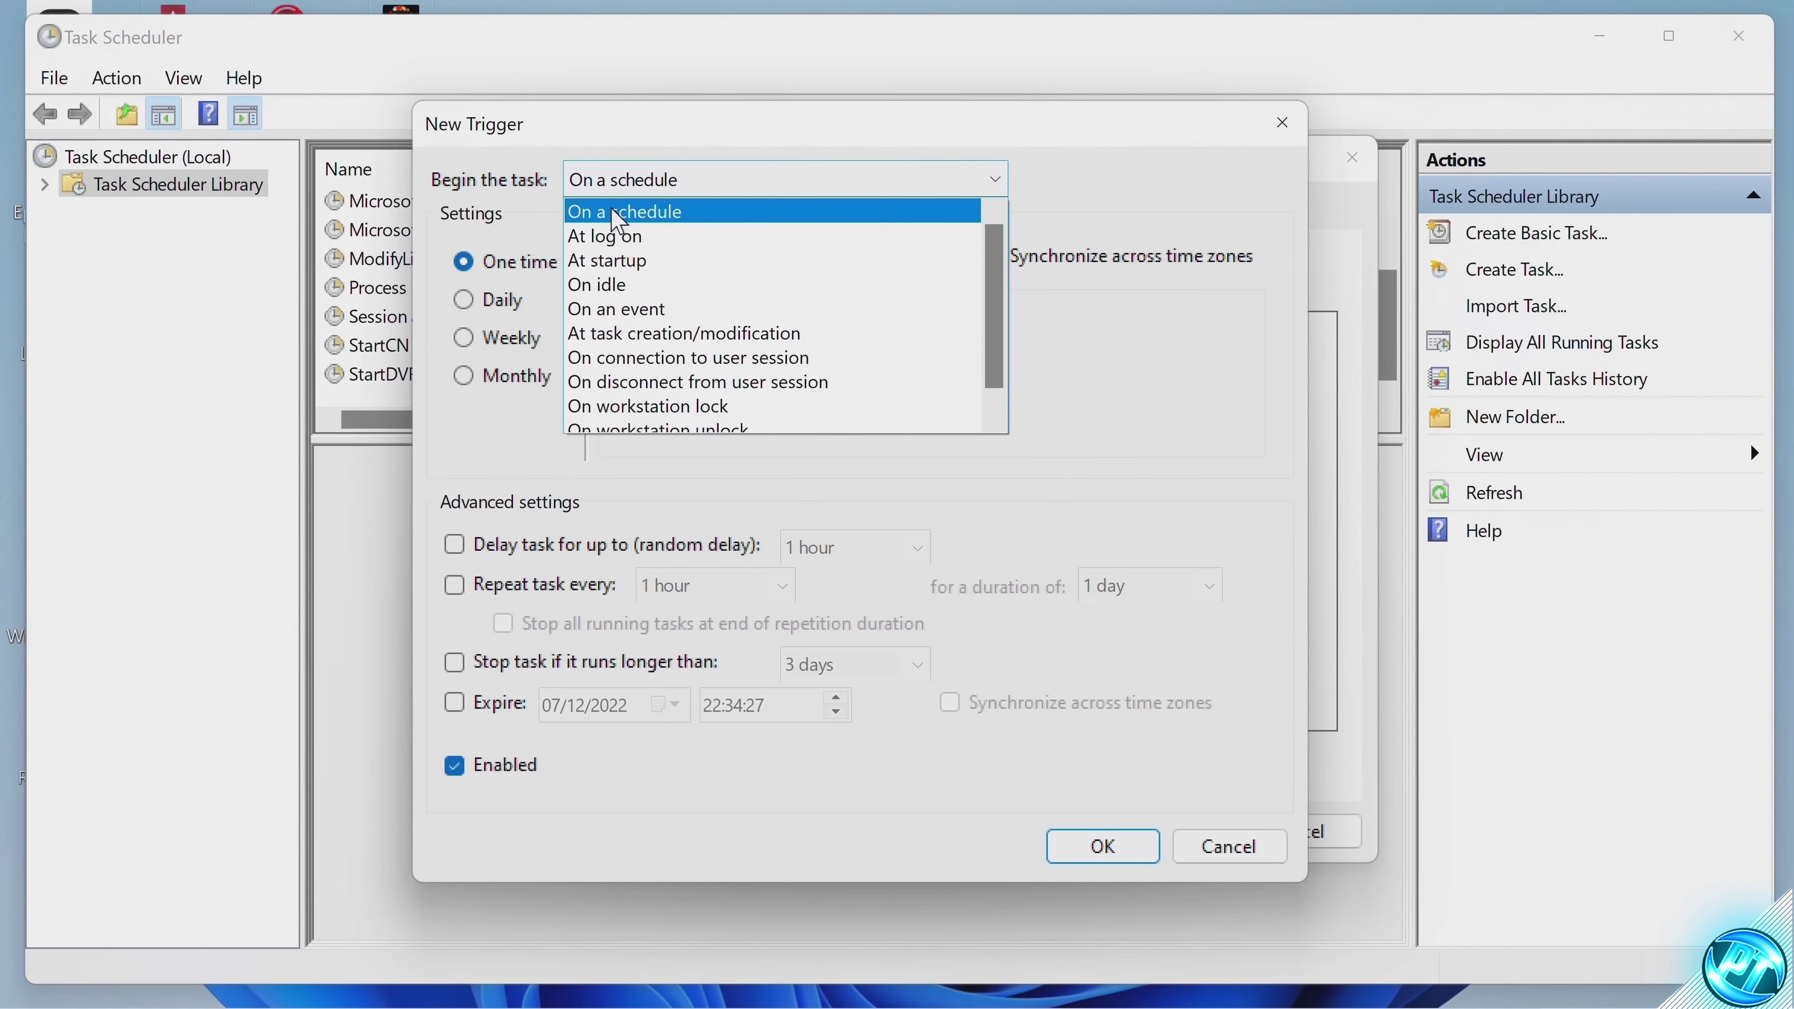
click(634, 199)
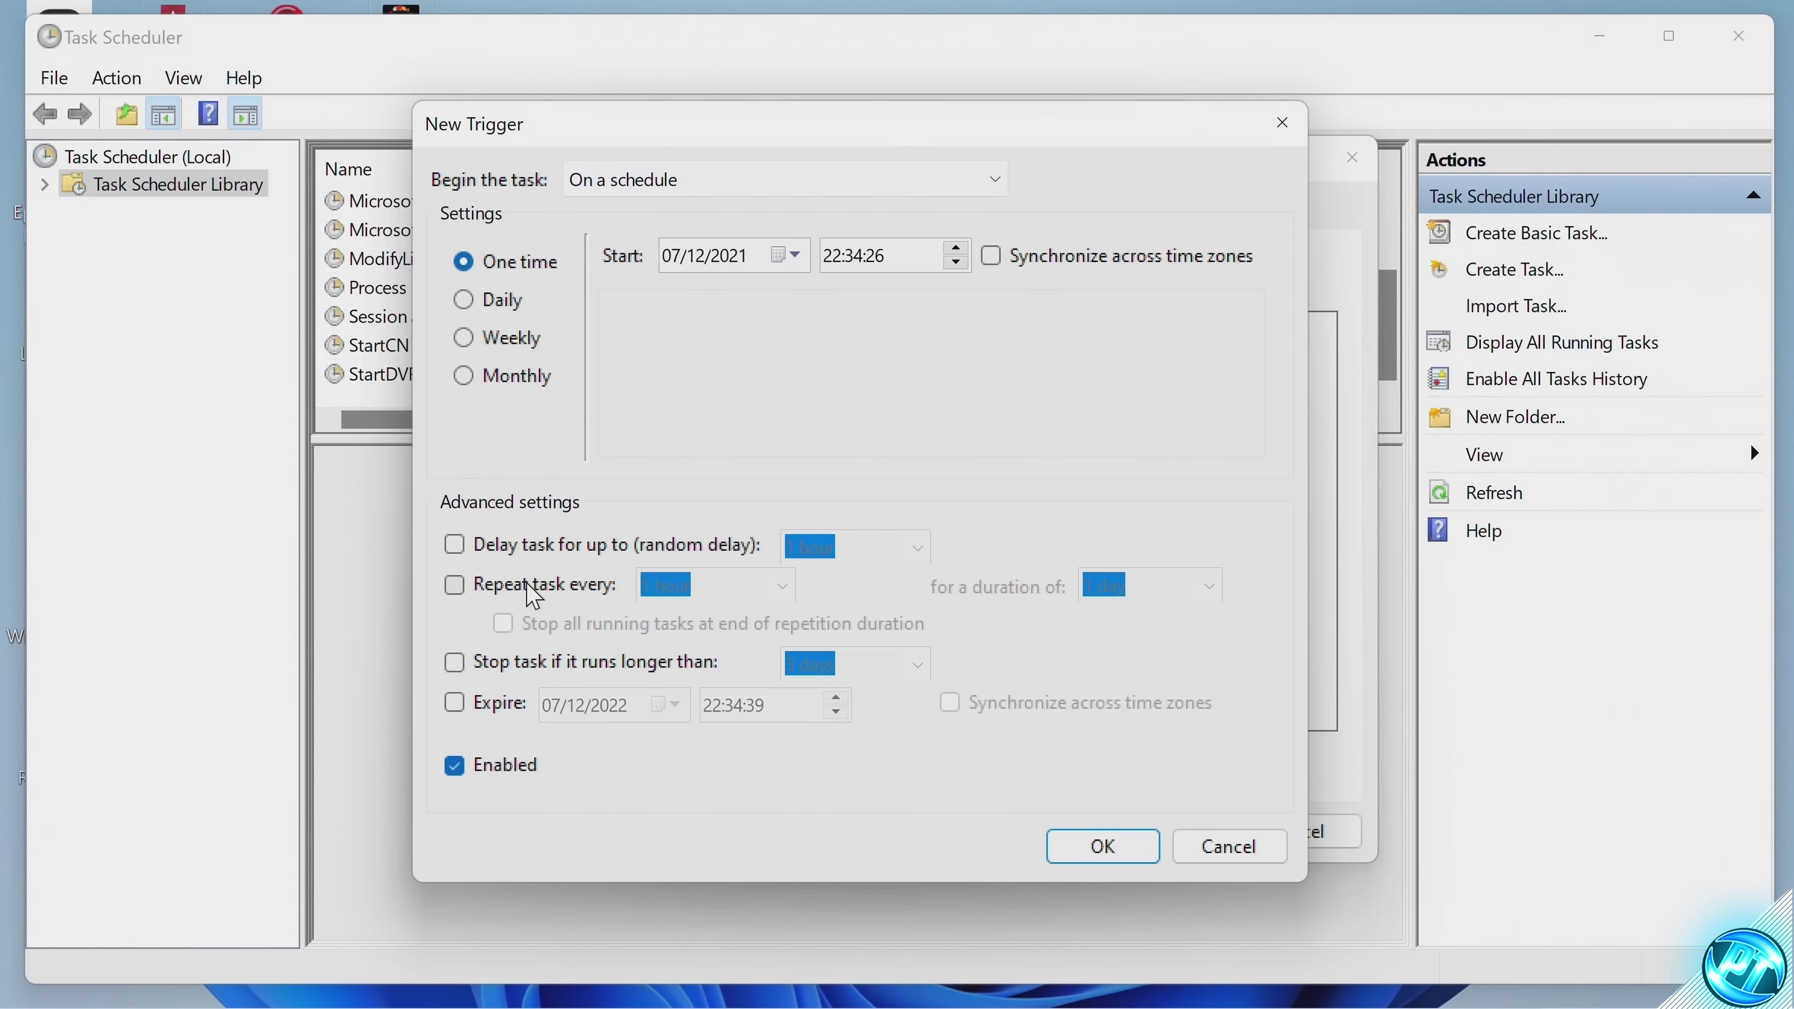
Step: Make the trigger repeat every 5 minutes for a duration of Indefinitely, and save it
click(454, 585)
click(777, 586)
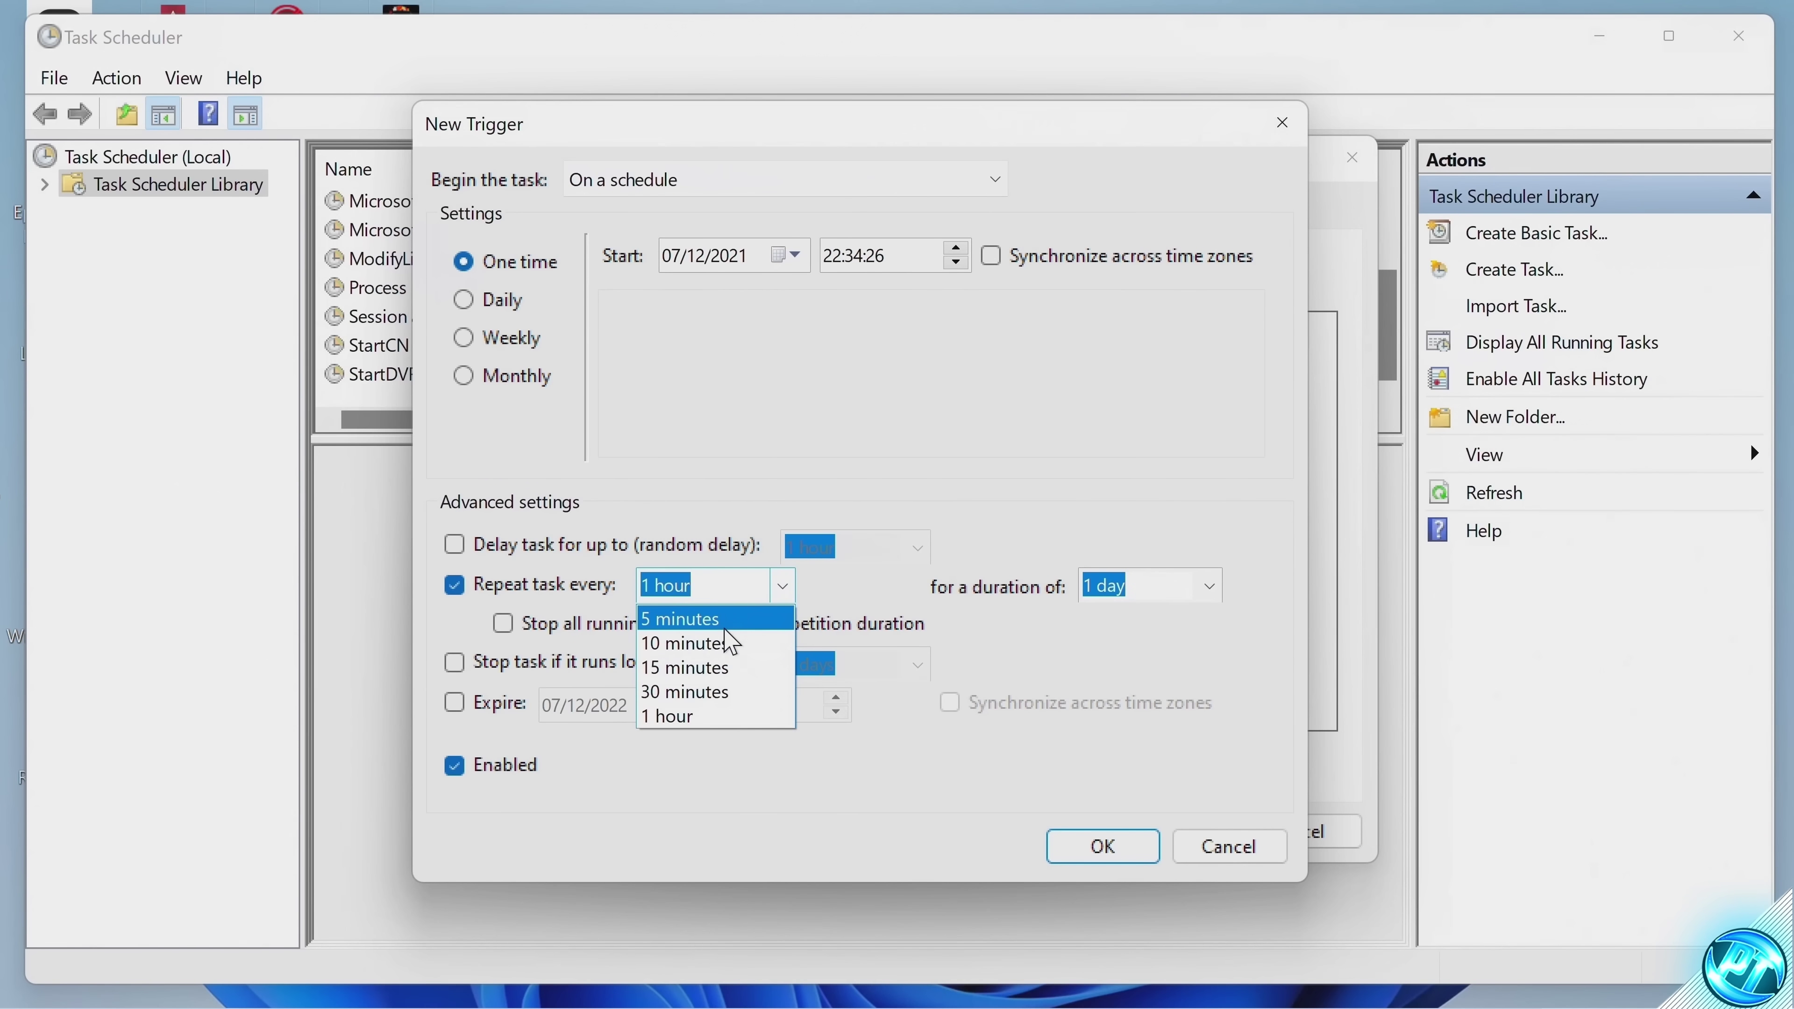
key(Return)
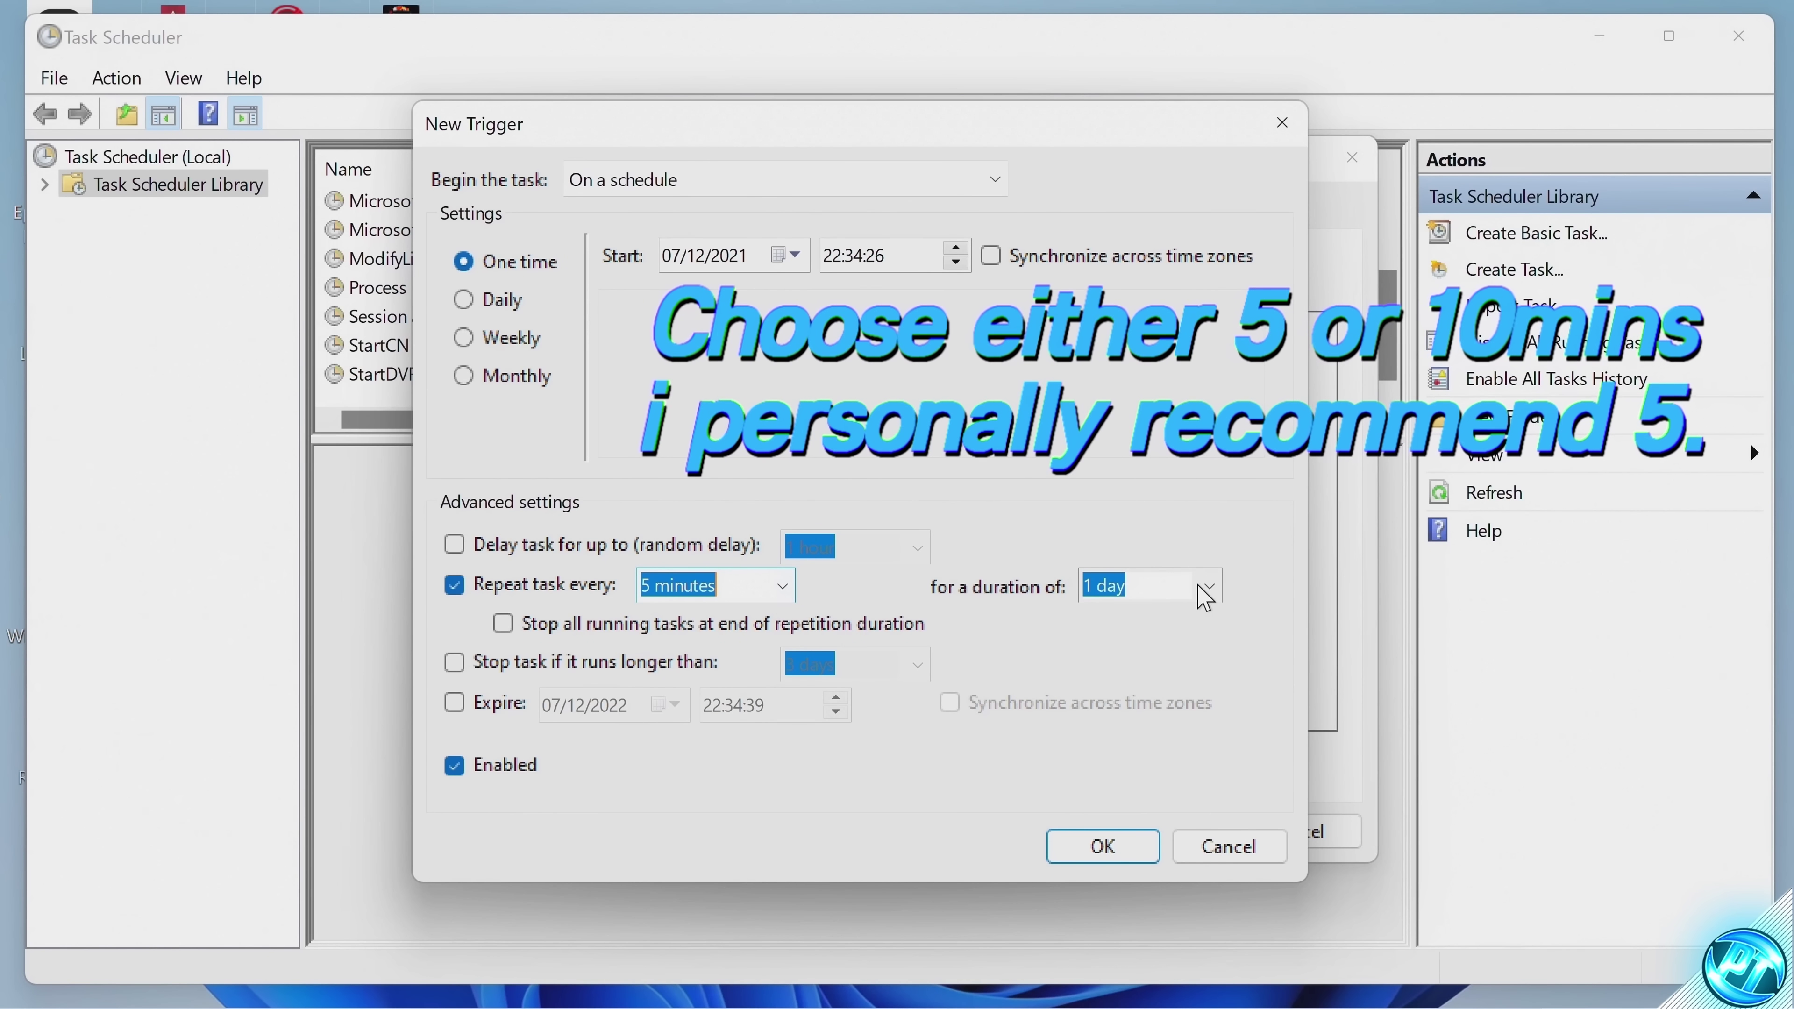
key(alt+Down)
key(Up)
key(Up)
key(Up)
key(Up)
key(Up)
key(Return)
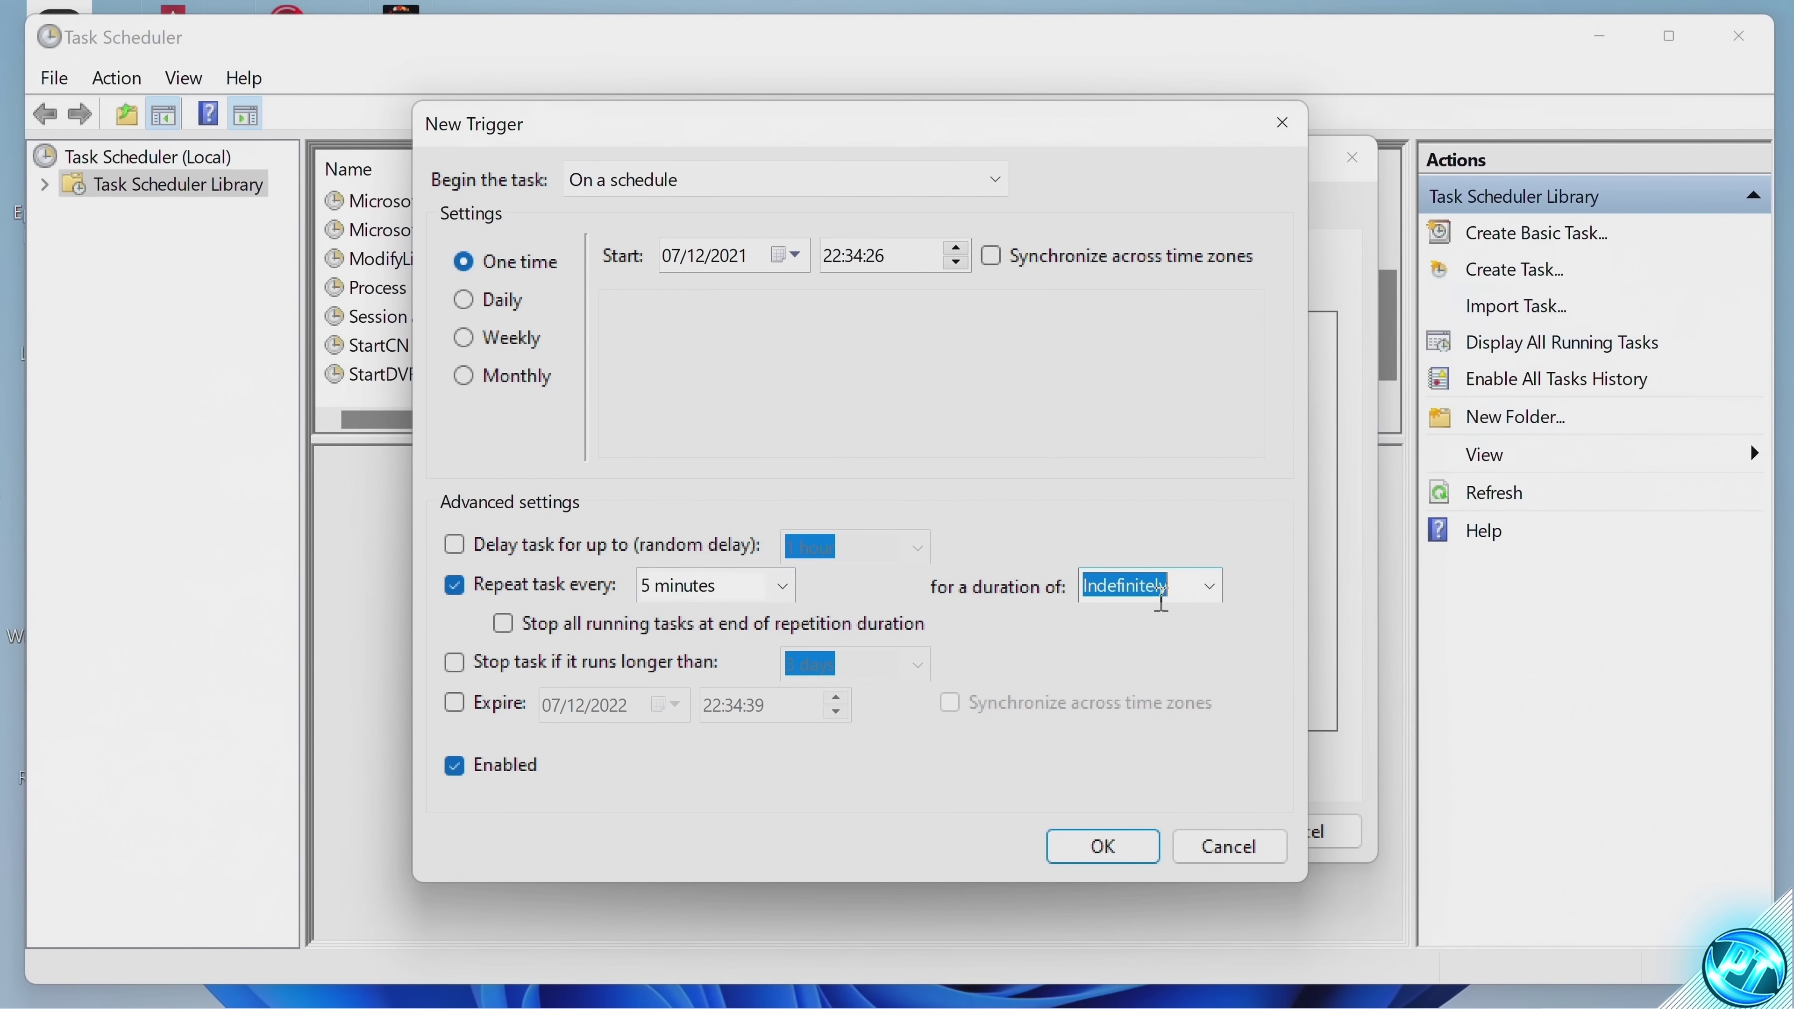
click(1202, 601)
click(1202, 602)
click(1103, 845)
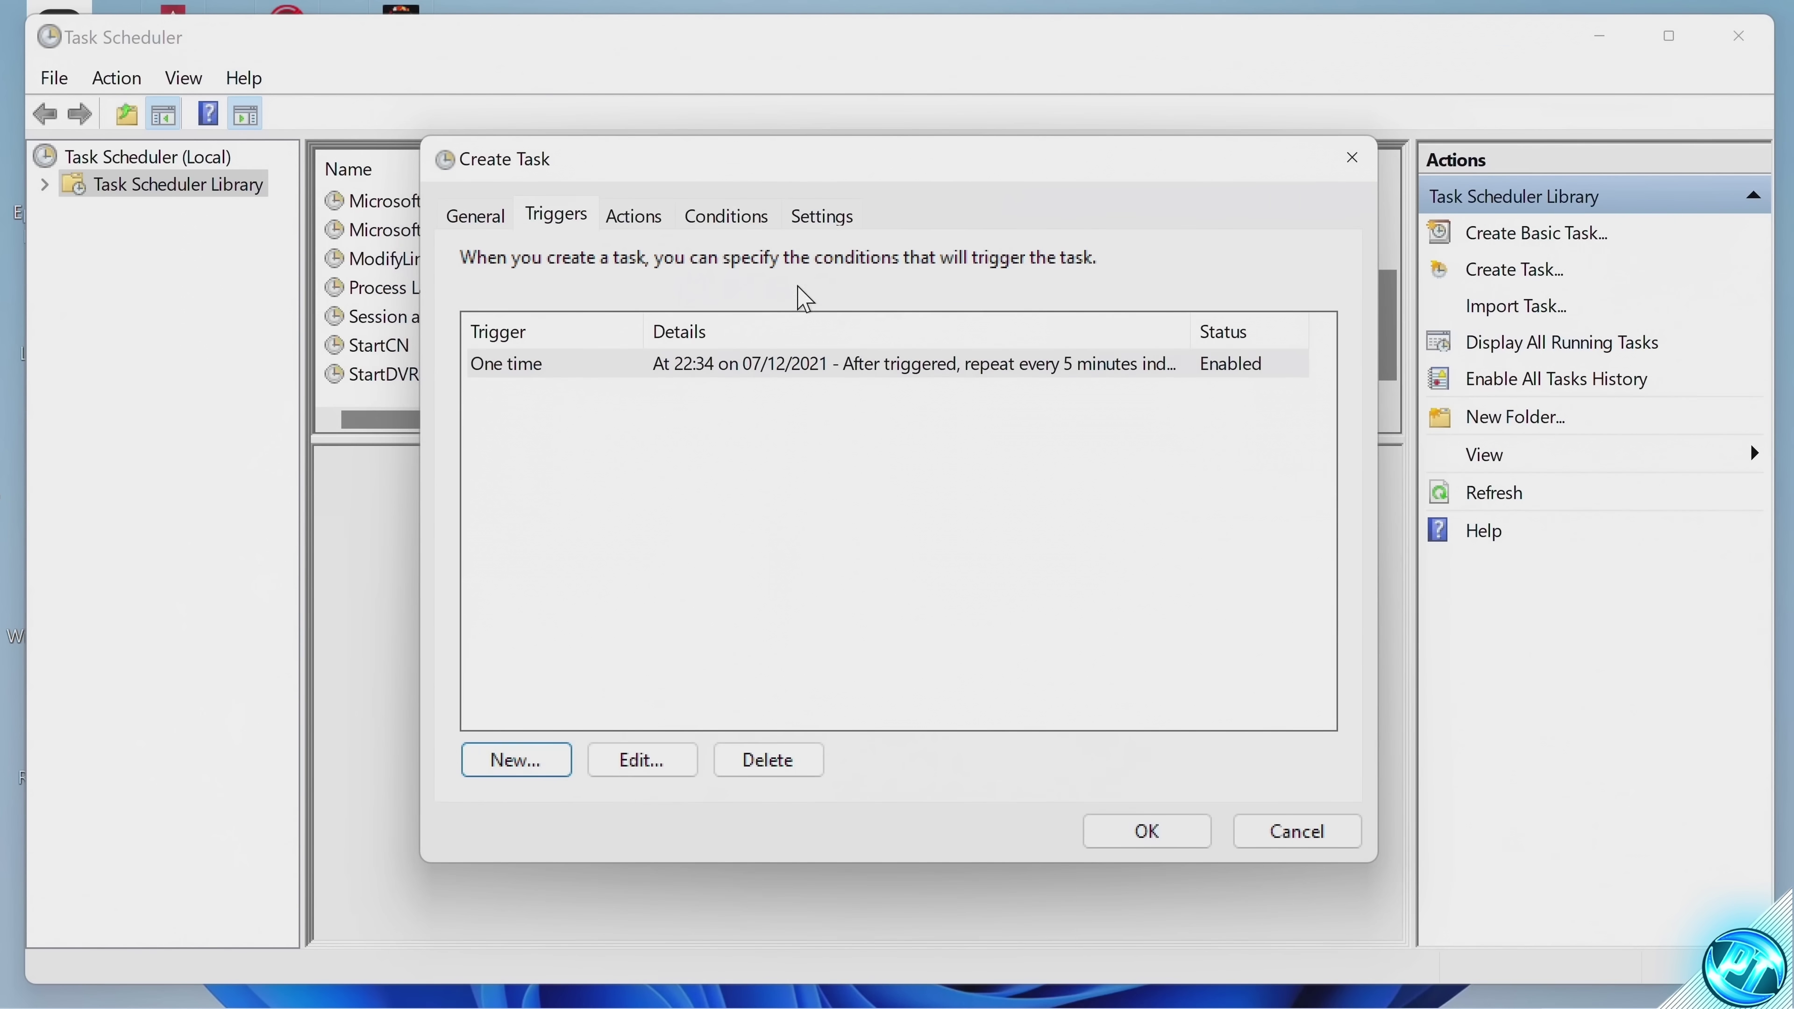
Step: Add a new action of type Start a program
click(654, 230)
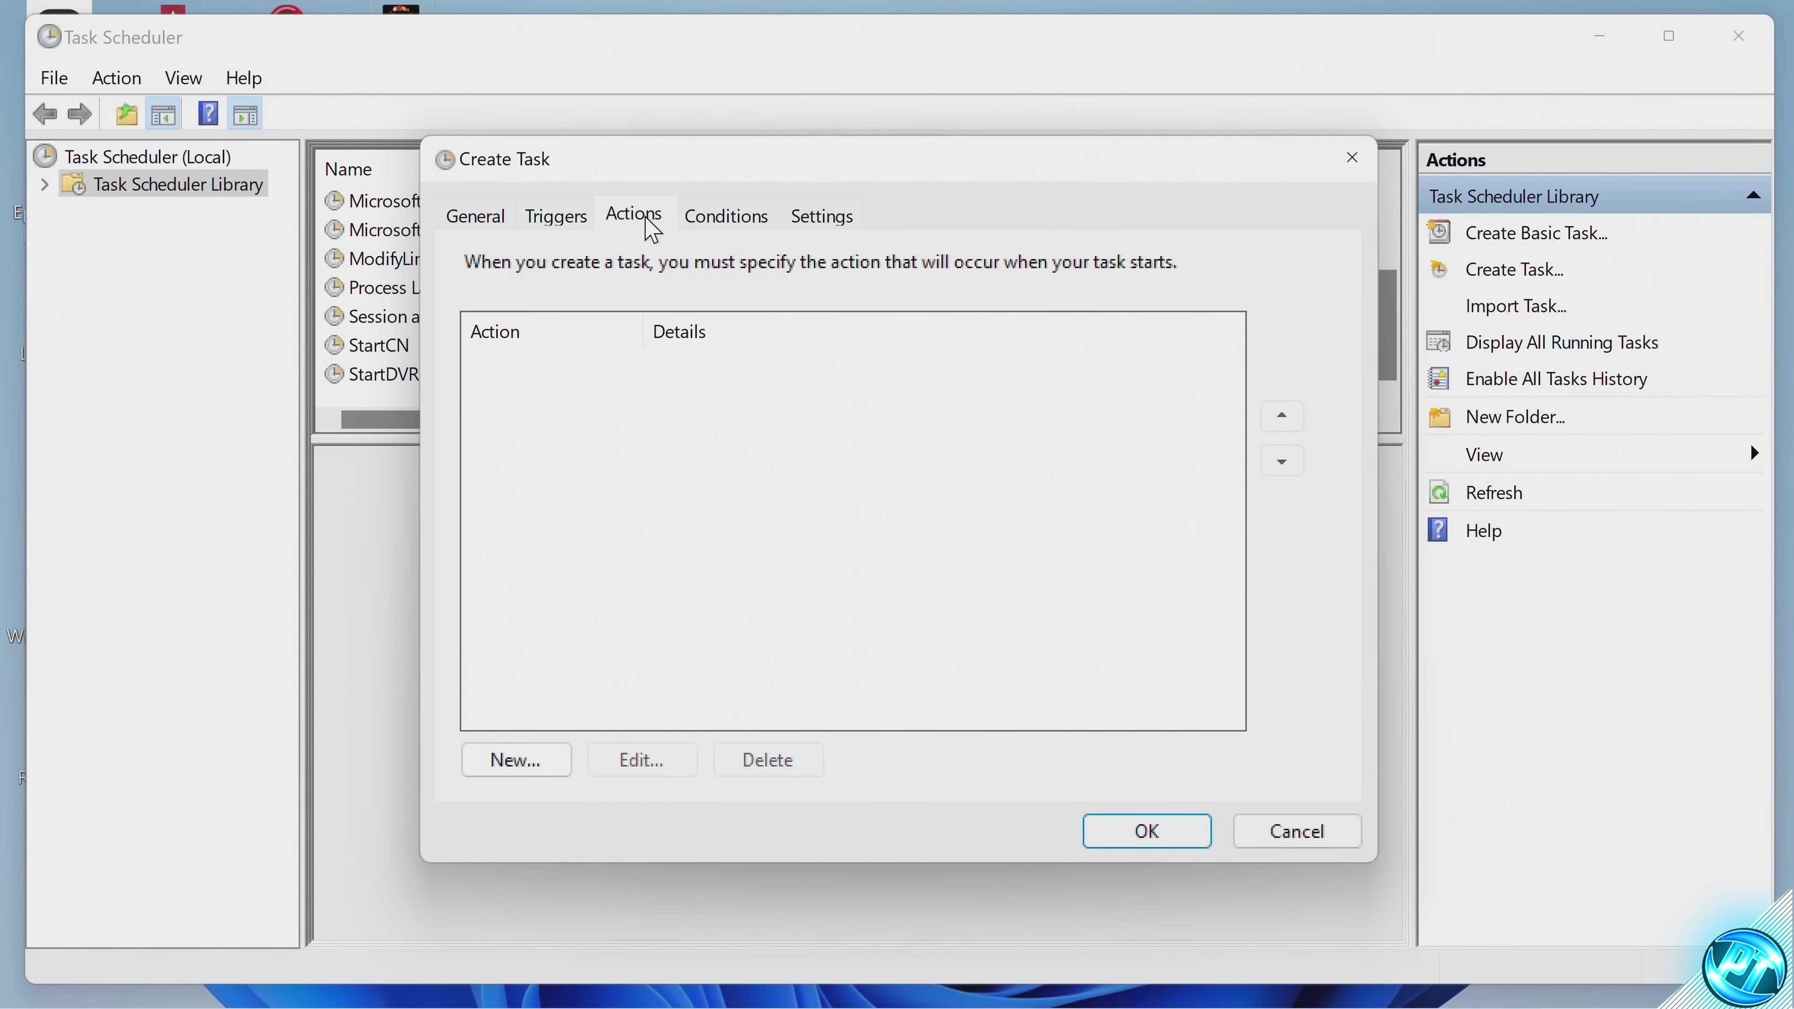
click(549, 746)
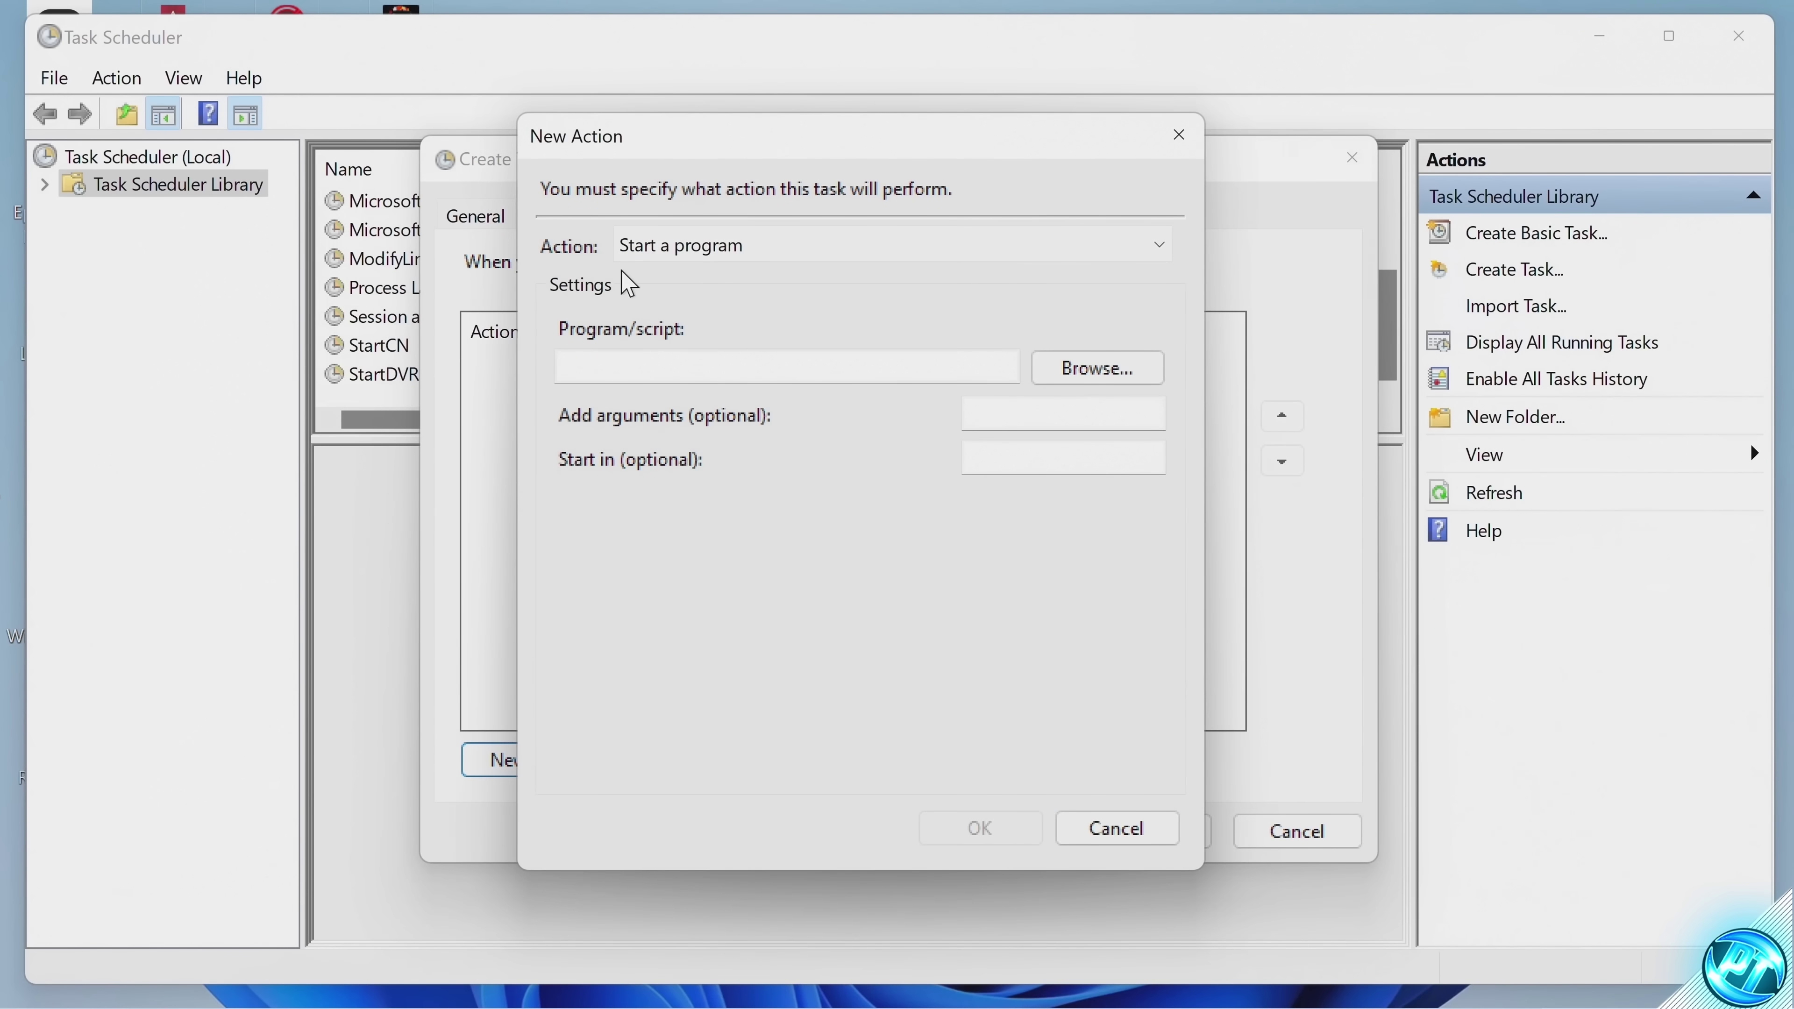
click(668, 247)
click(694, 281)
Step: Choose C:\Empty standby list\EmptyStandbyList.exe as the program the action runs
click(1050, 366)
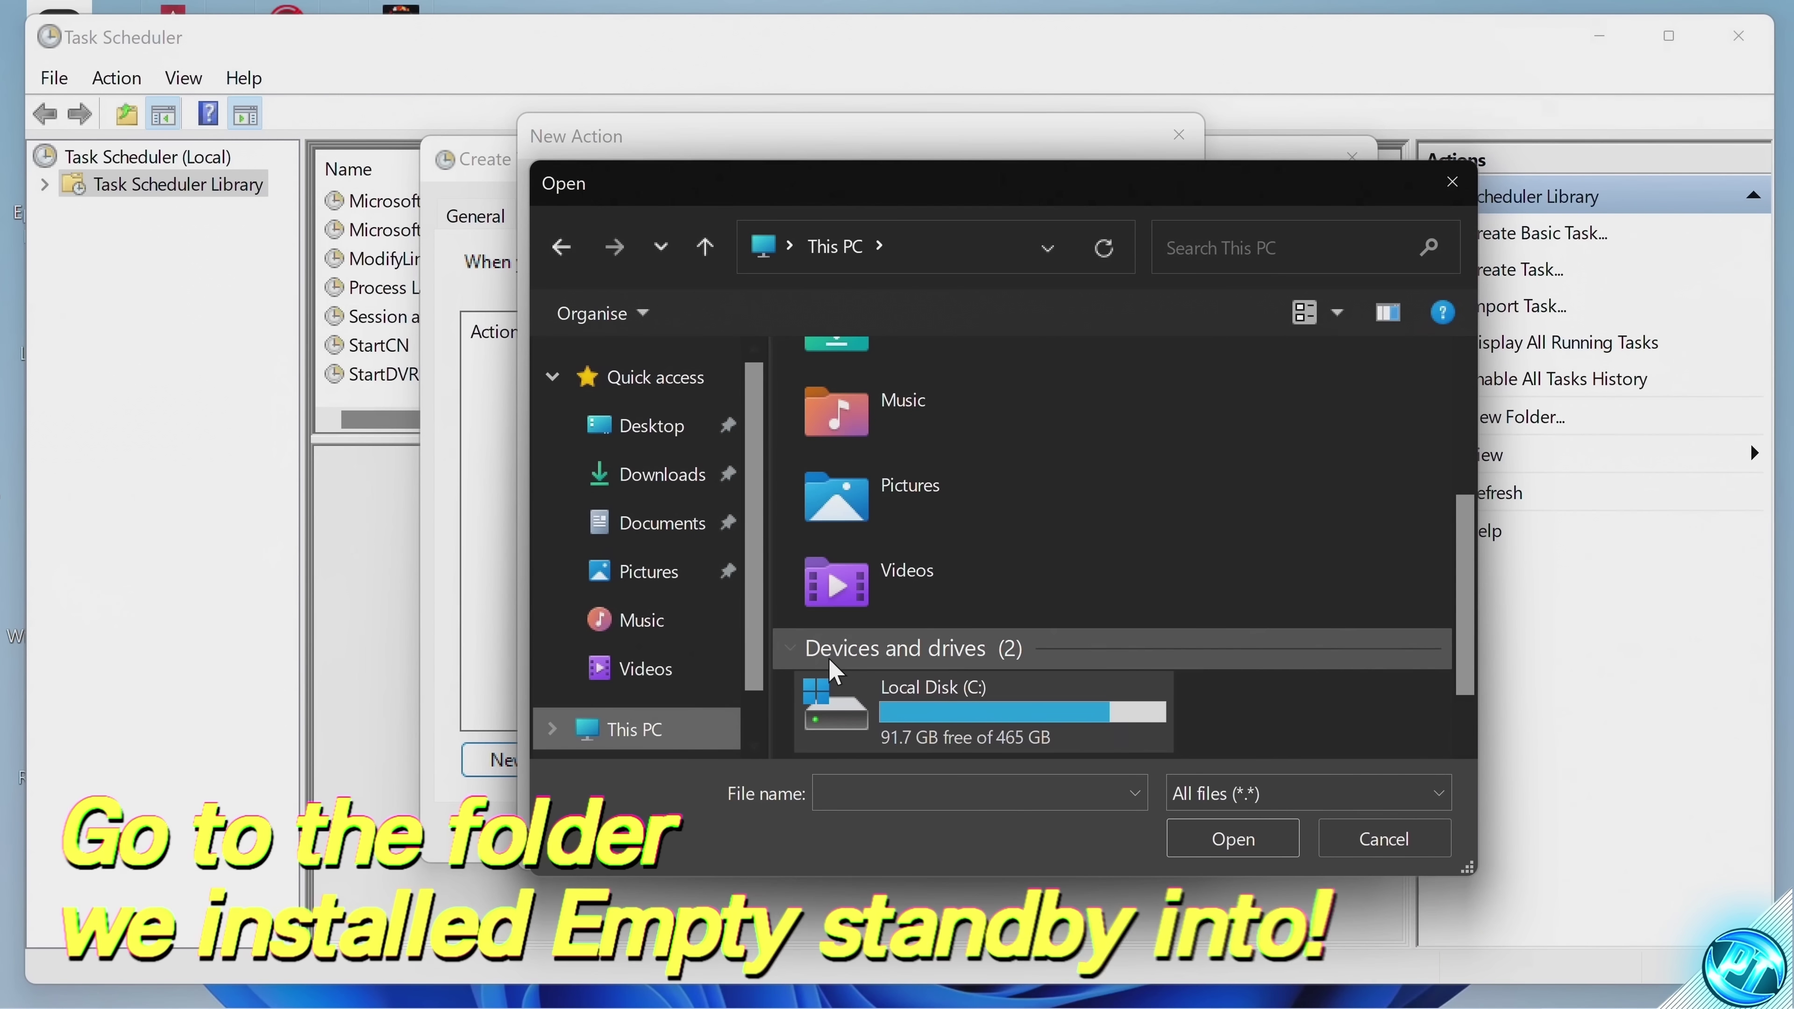
scroll(720, 526, down, 1)
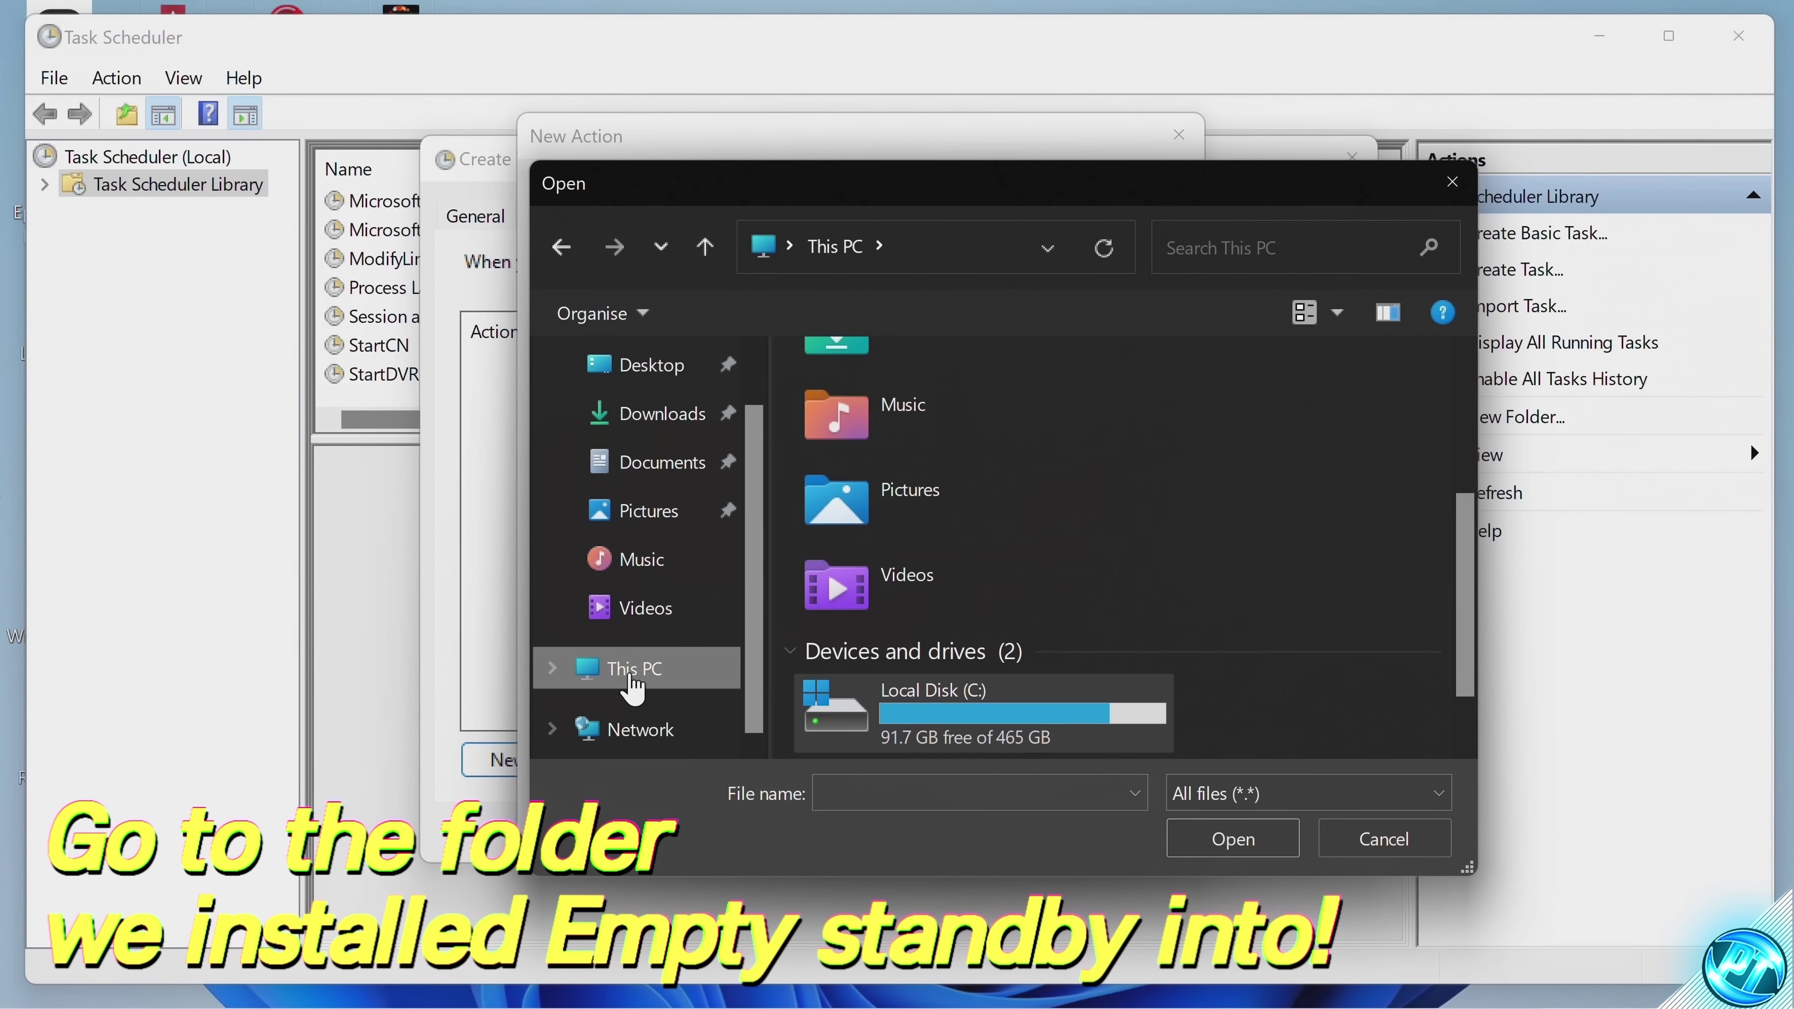
double_click(883, 714)
double_click(882, 454)
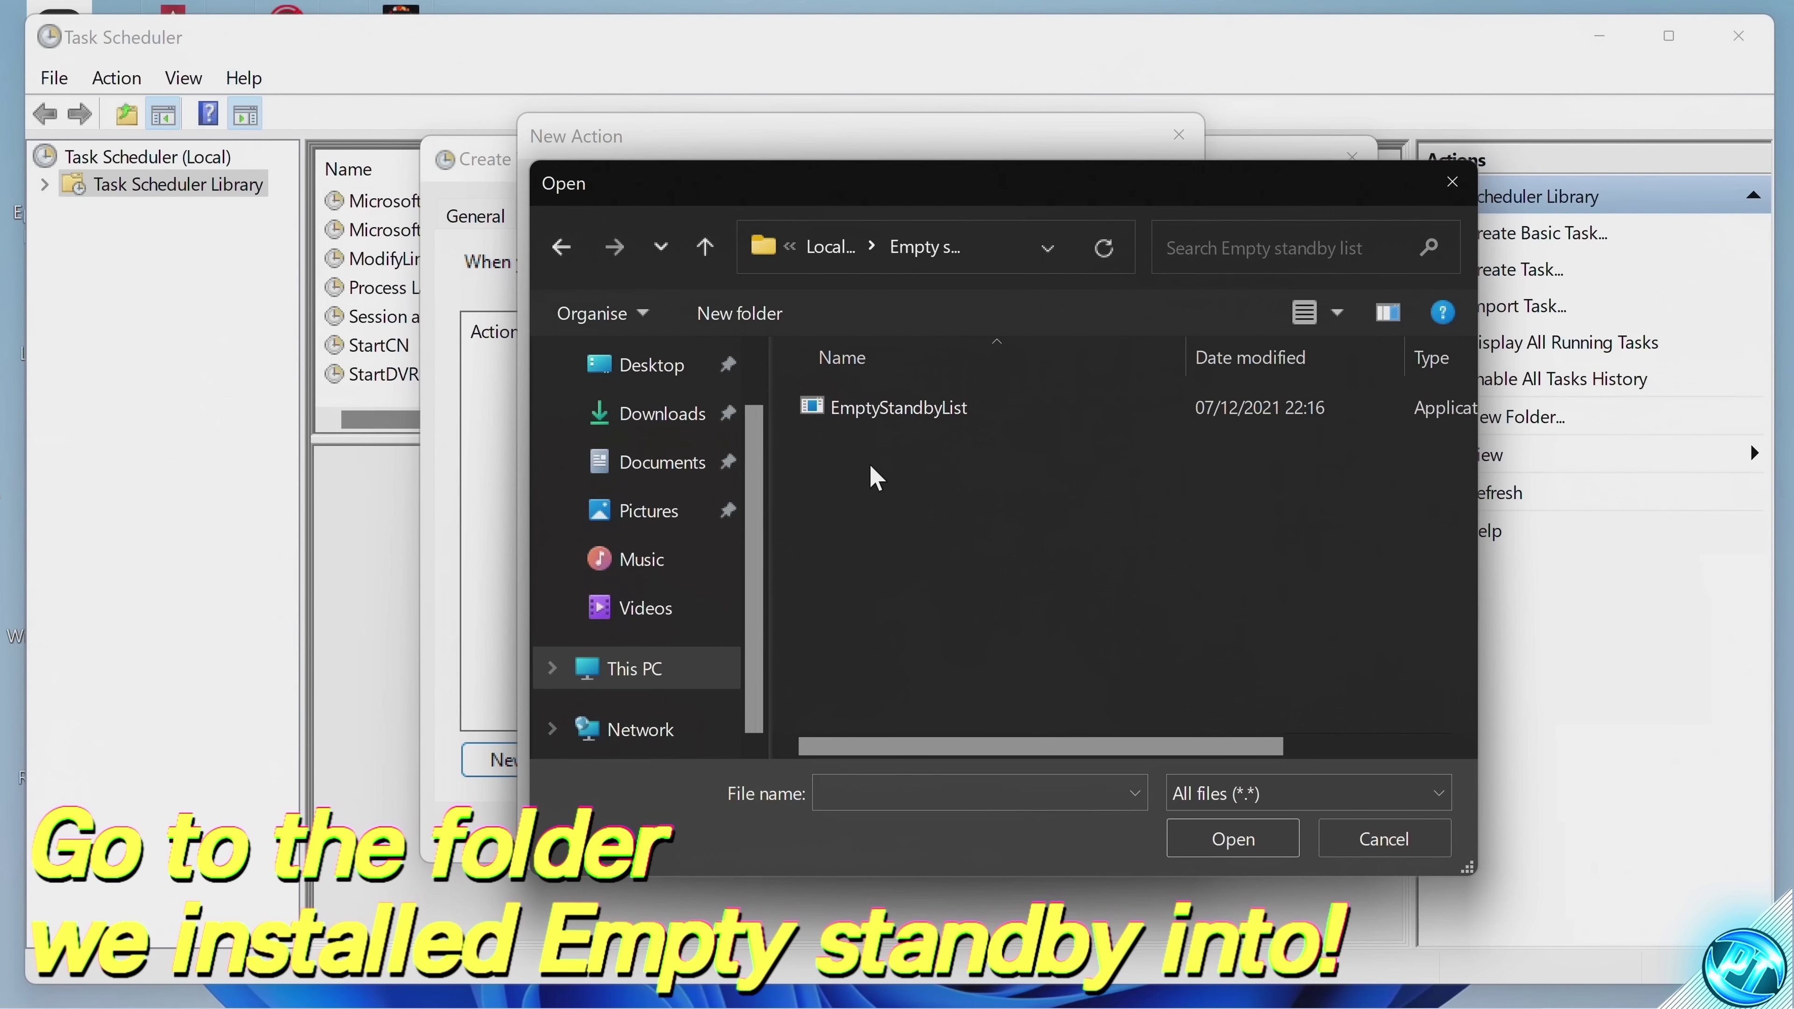
click(896, 419)
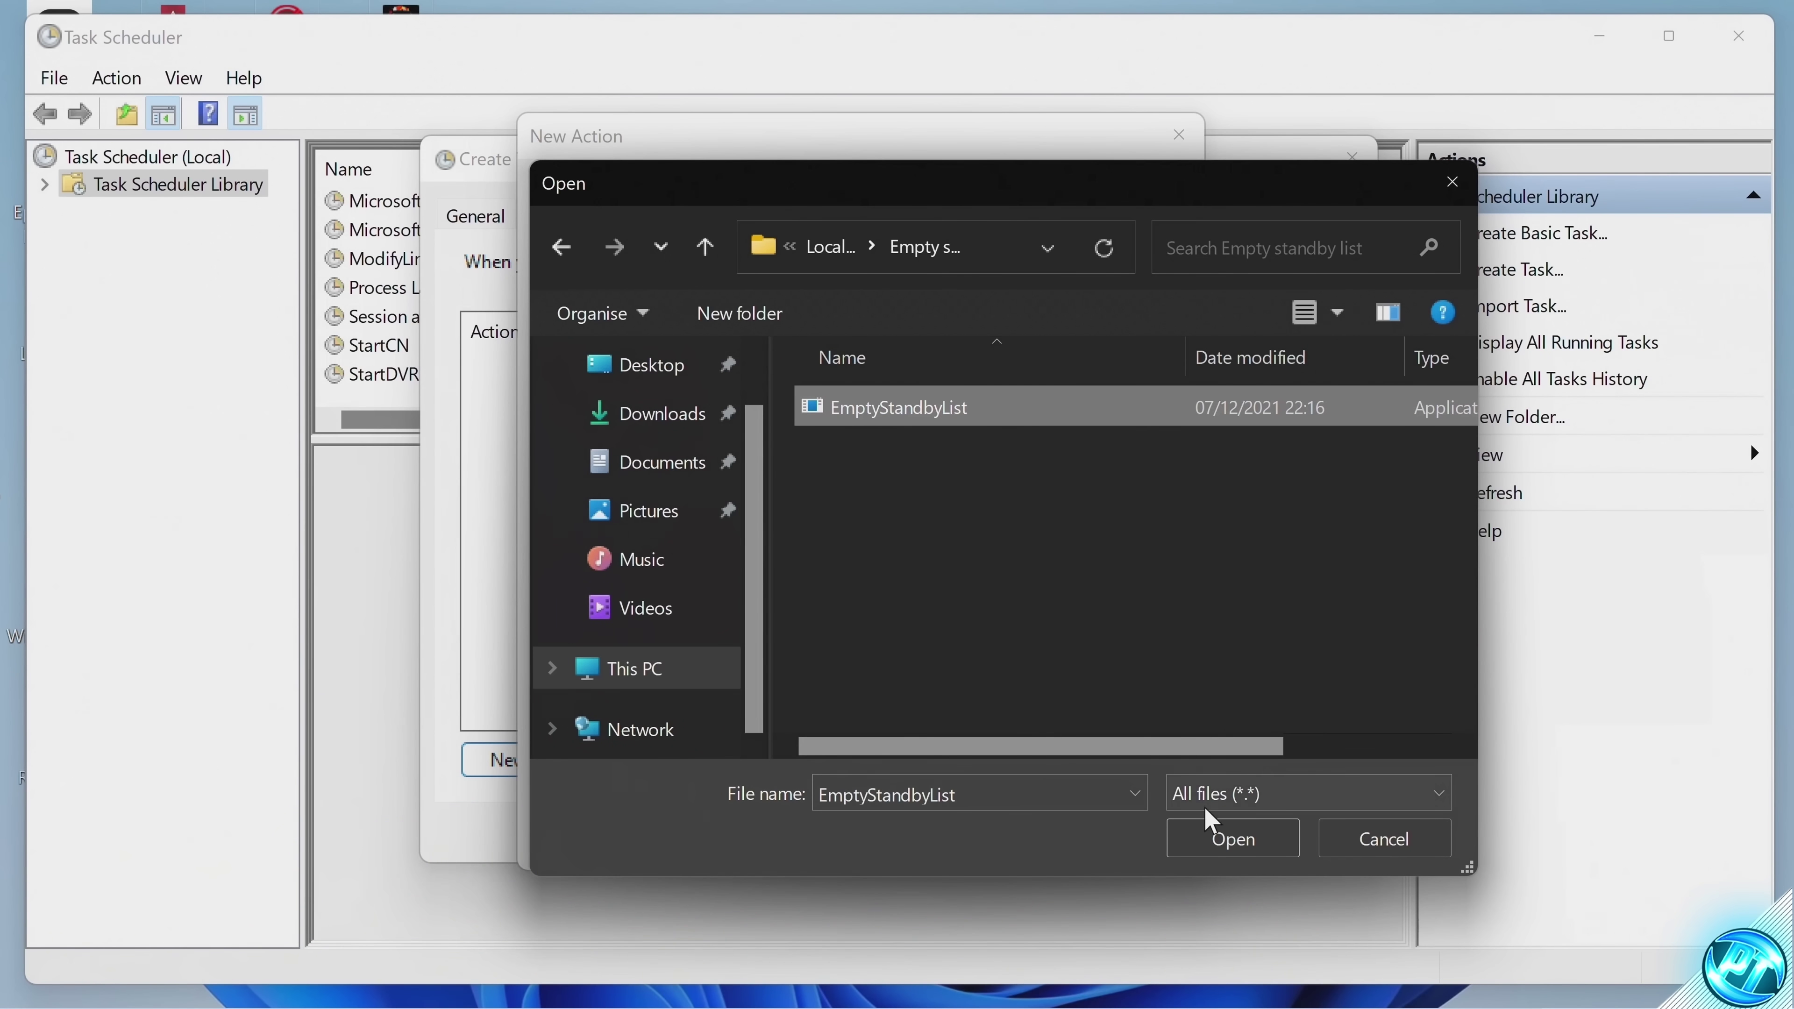
click(1209, 836)
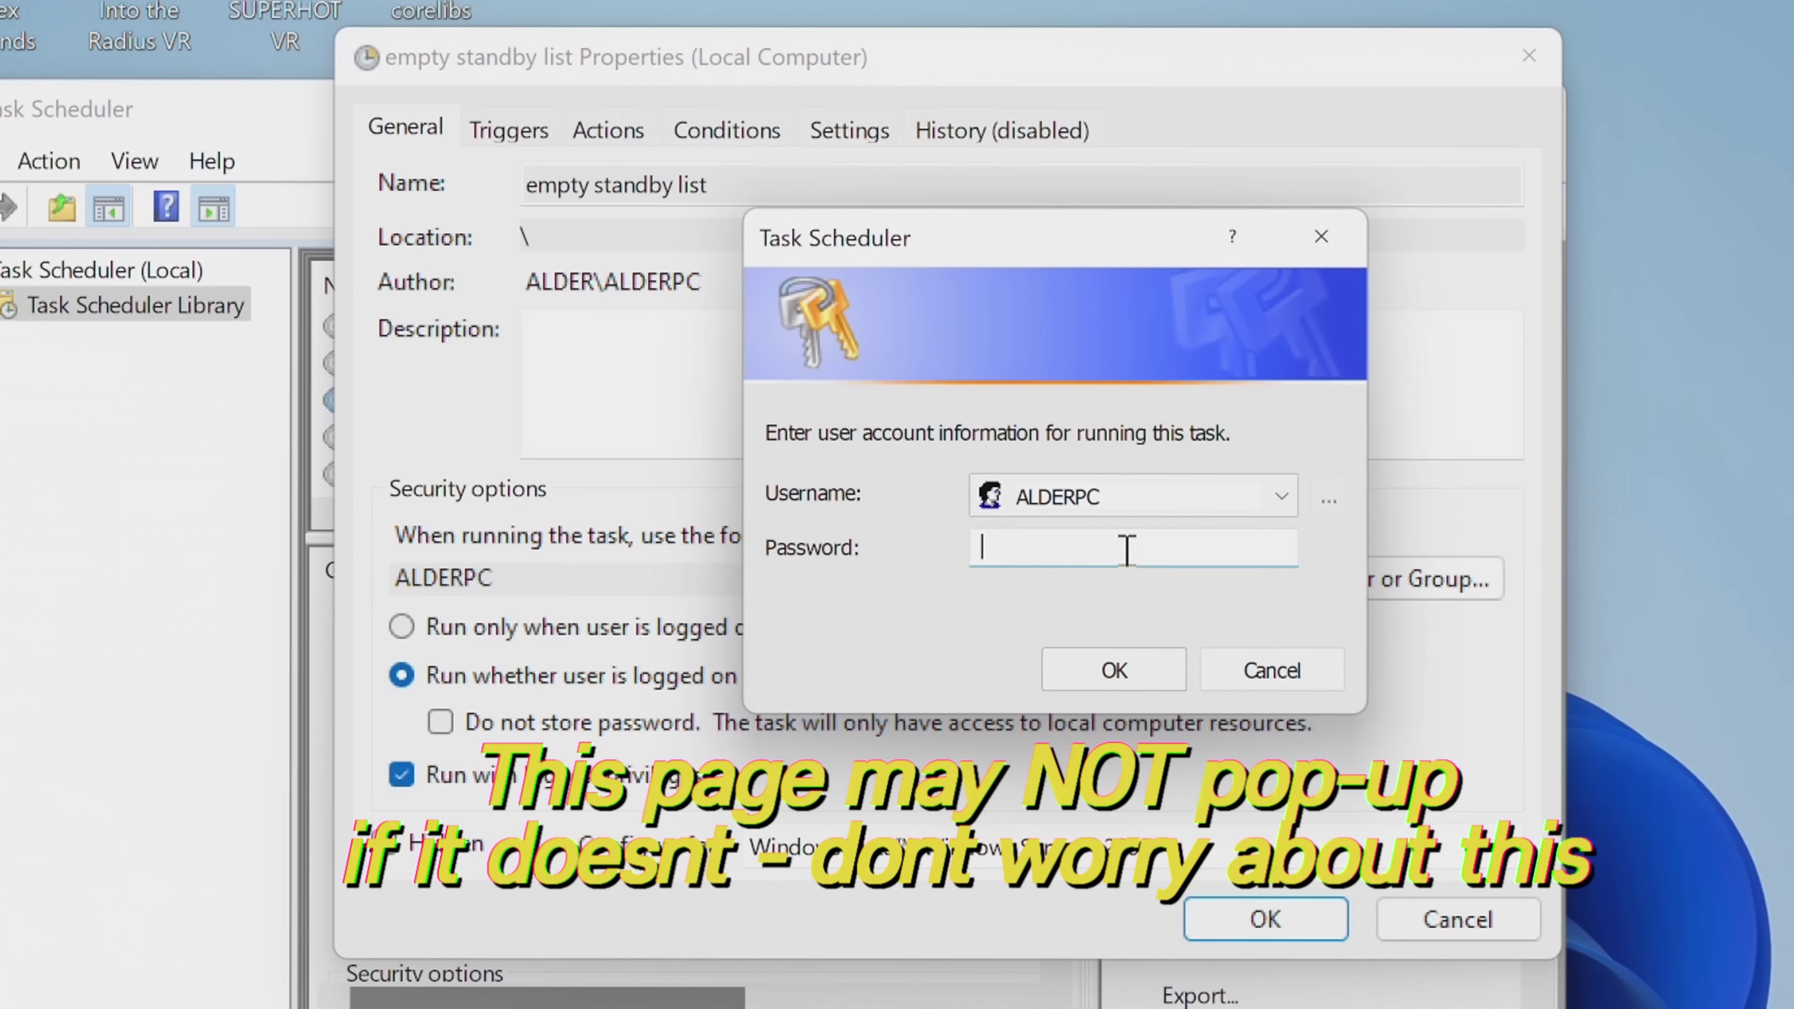
Step: Enter the account password in the credentials prompt and confirm to save the task
text(****)
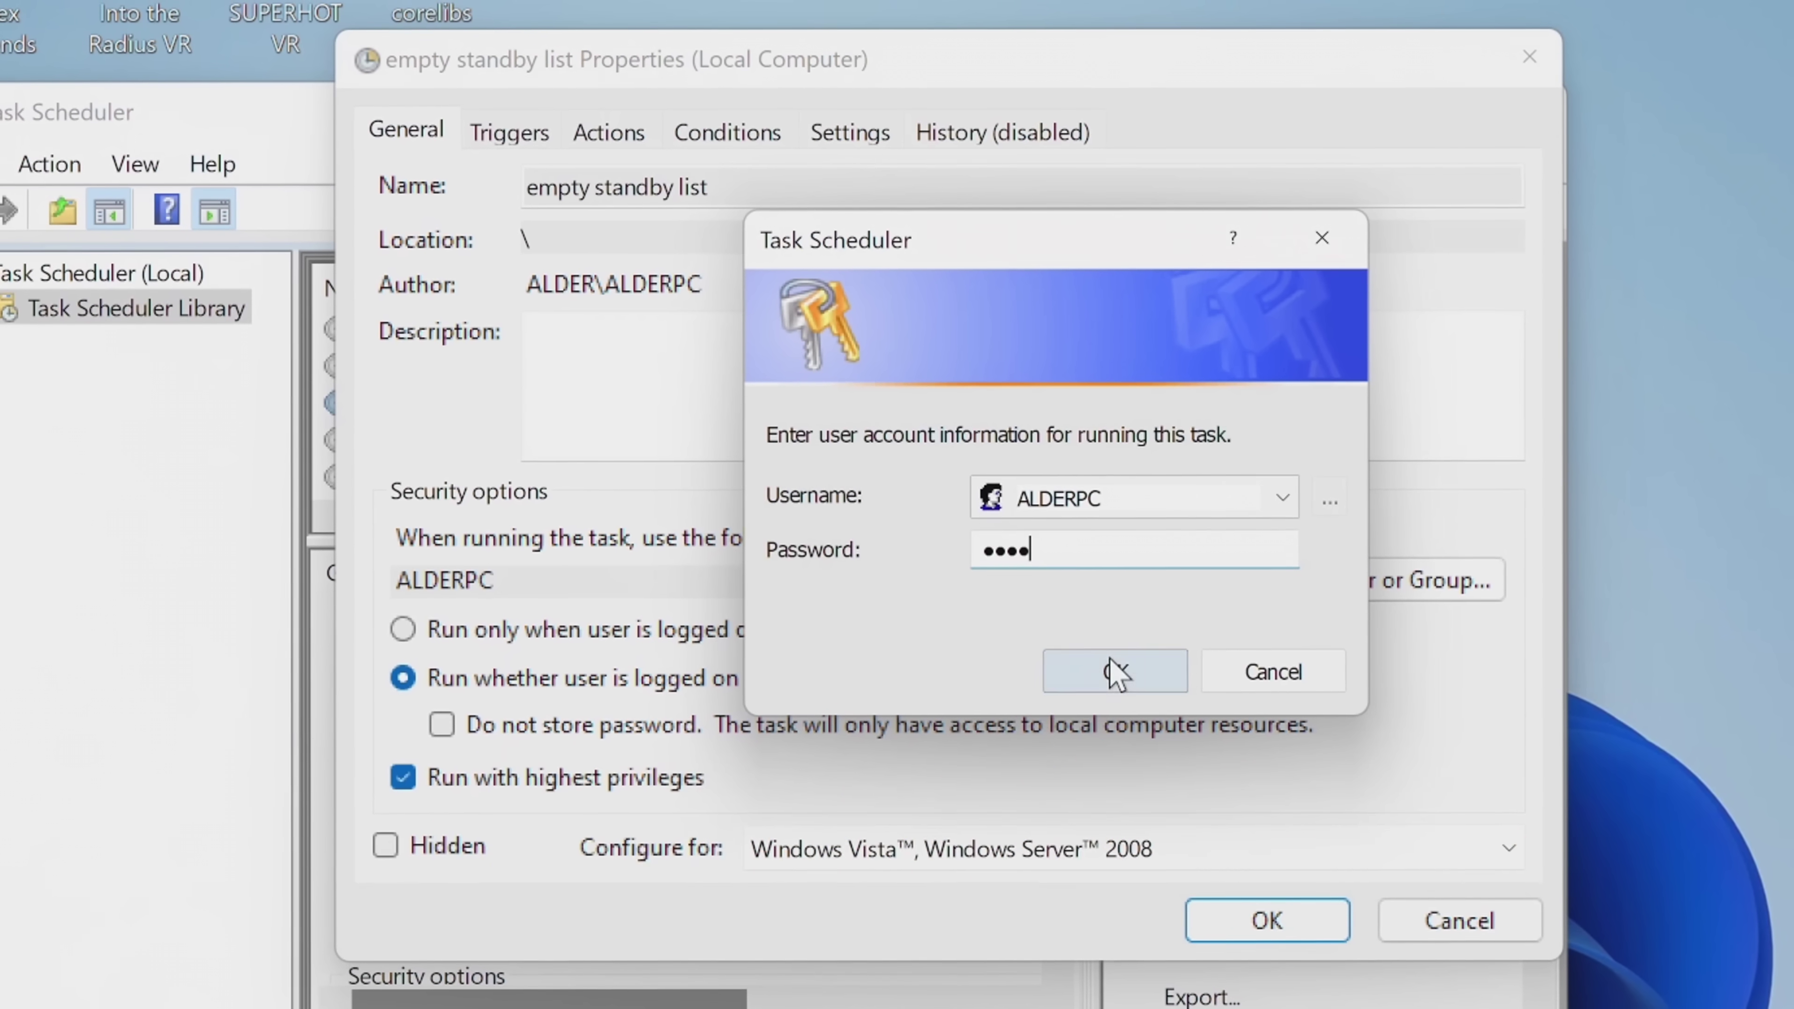
click(1101, 667)
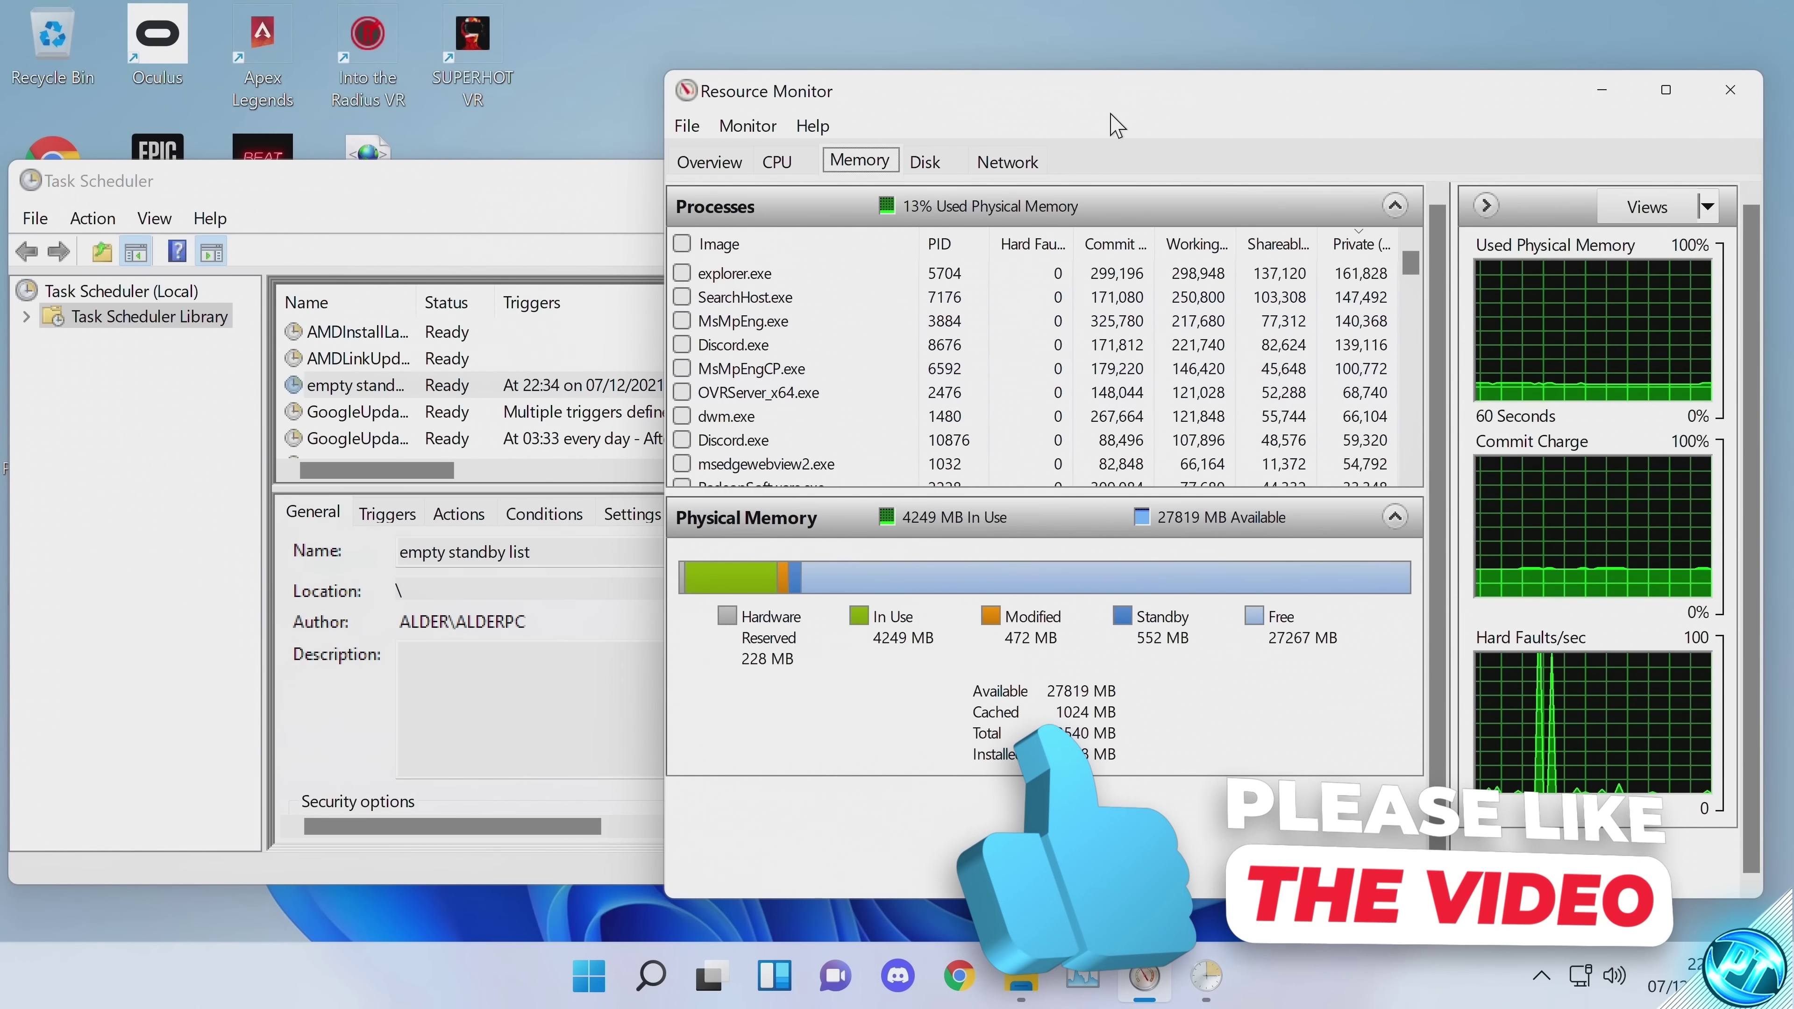
Step: Run the empty standby list task manually and confirm Resource Monitor's standby memory drops to 1 MB
drag(1161, 126, 1311, 131)
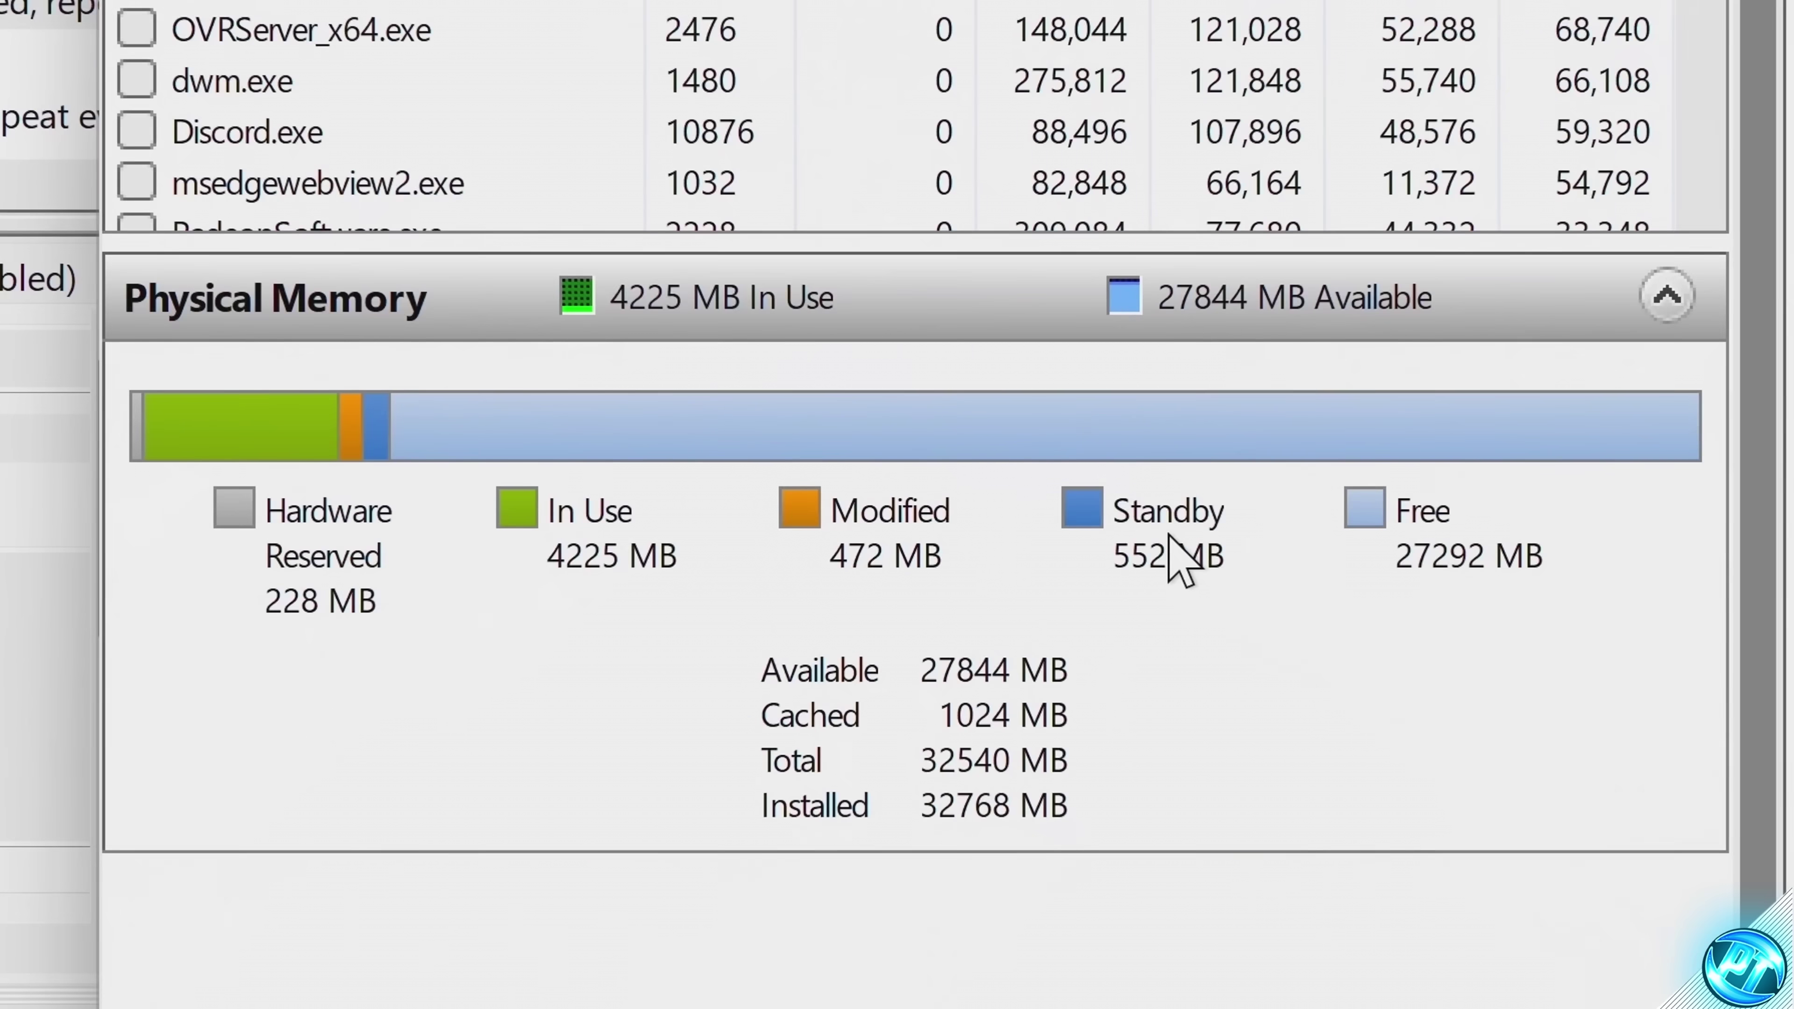
key(alt+Tab)
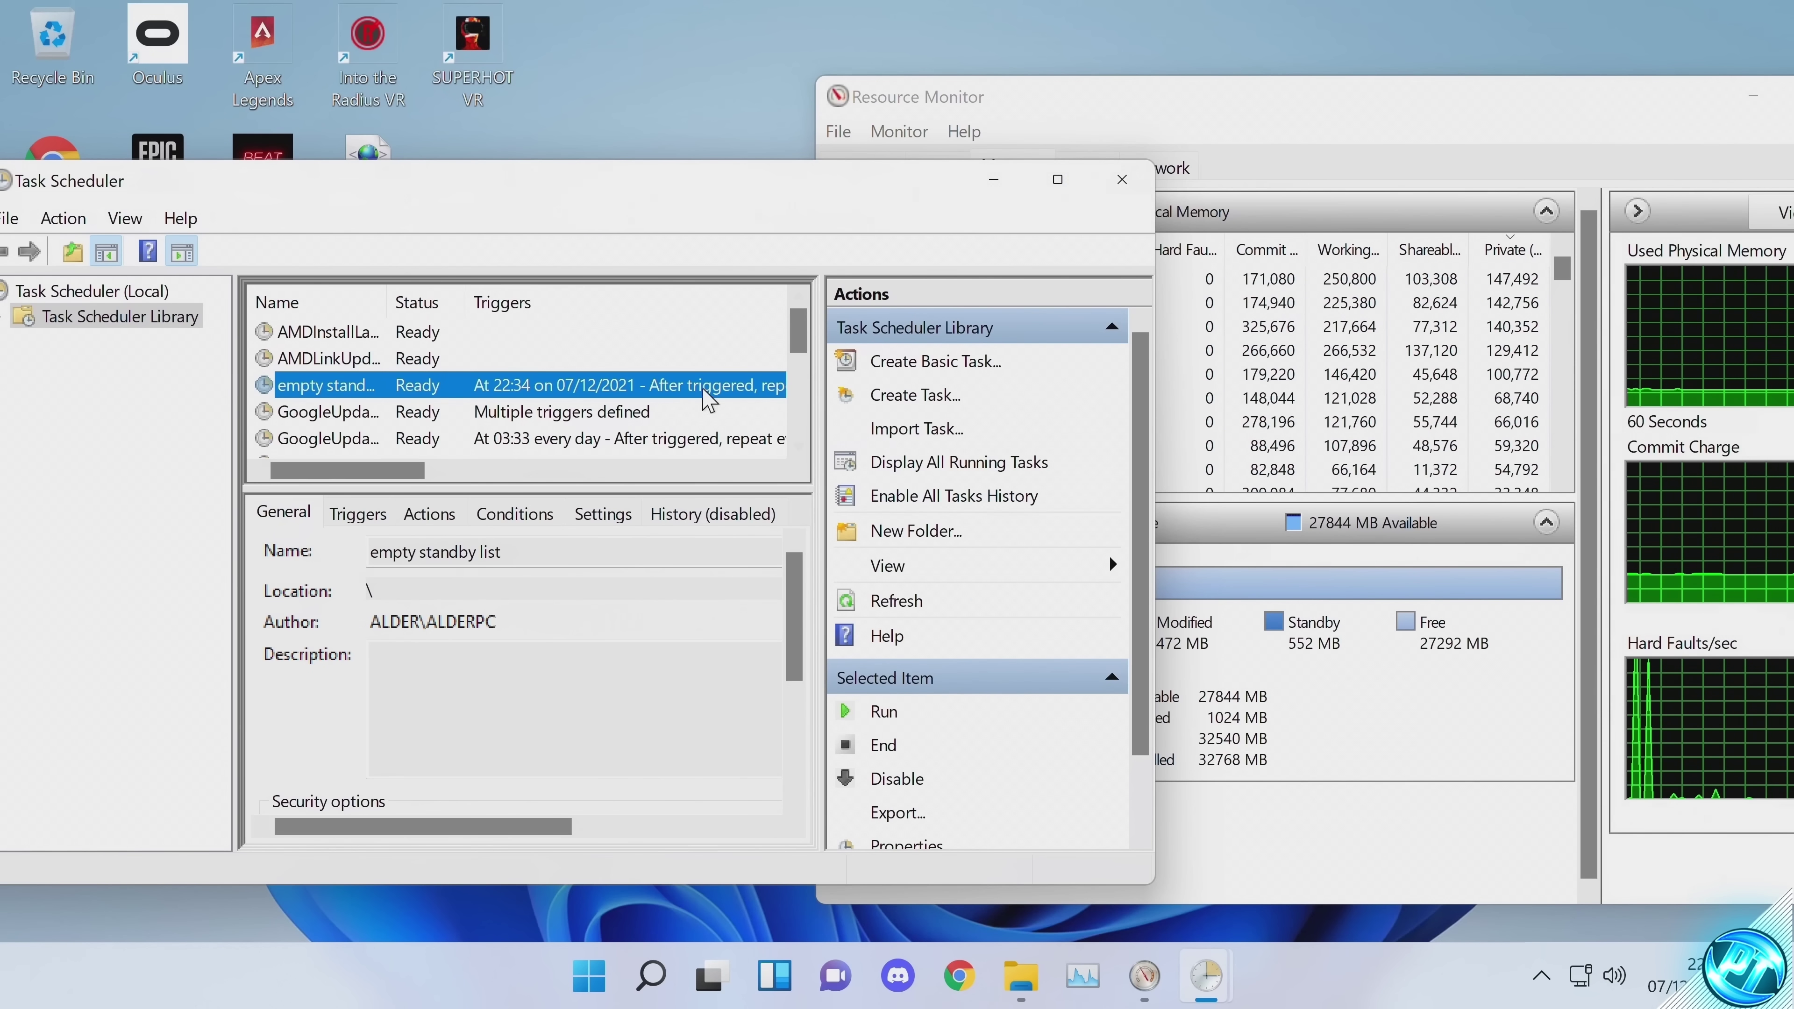
right_click(662, 400)
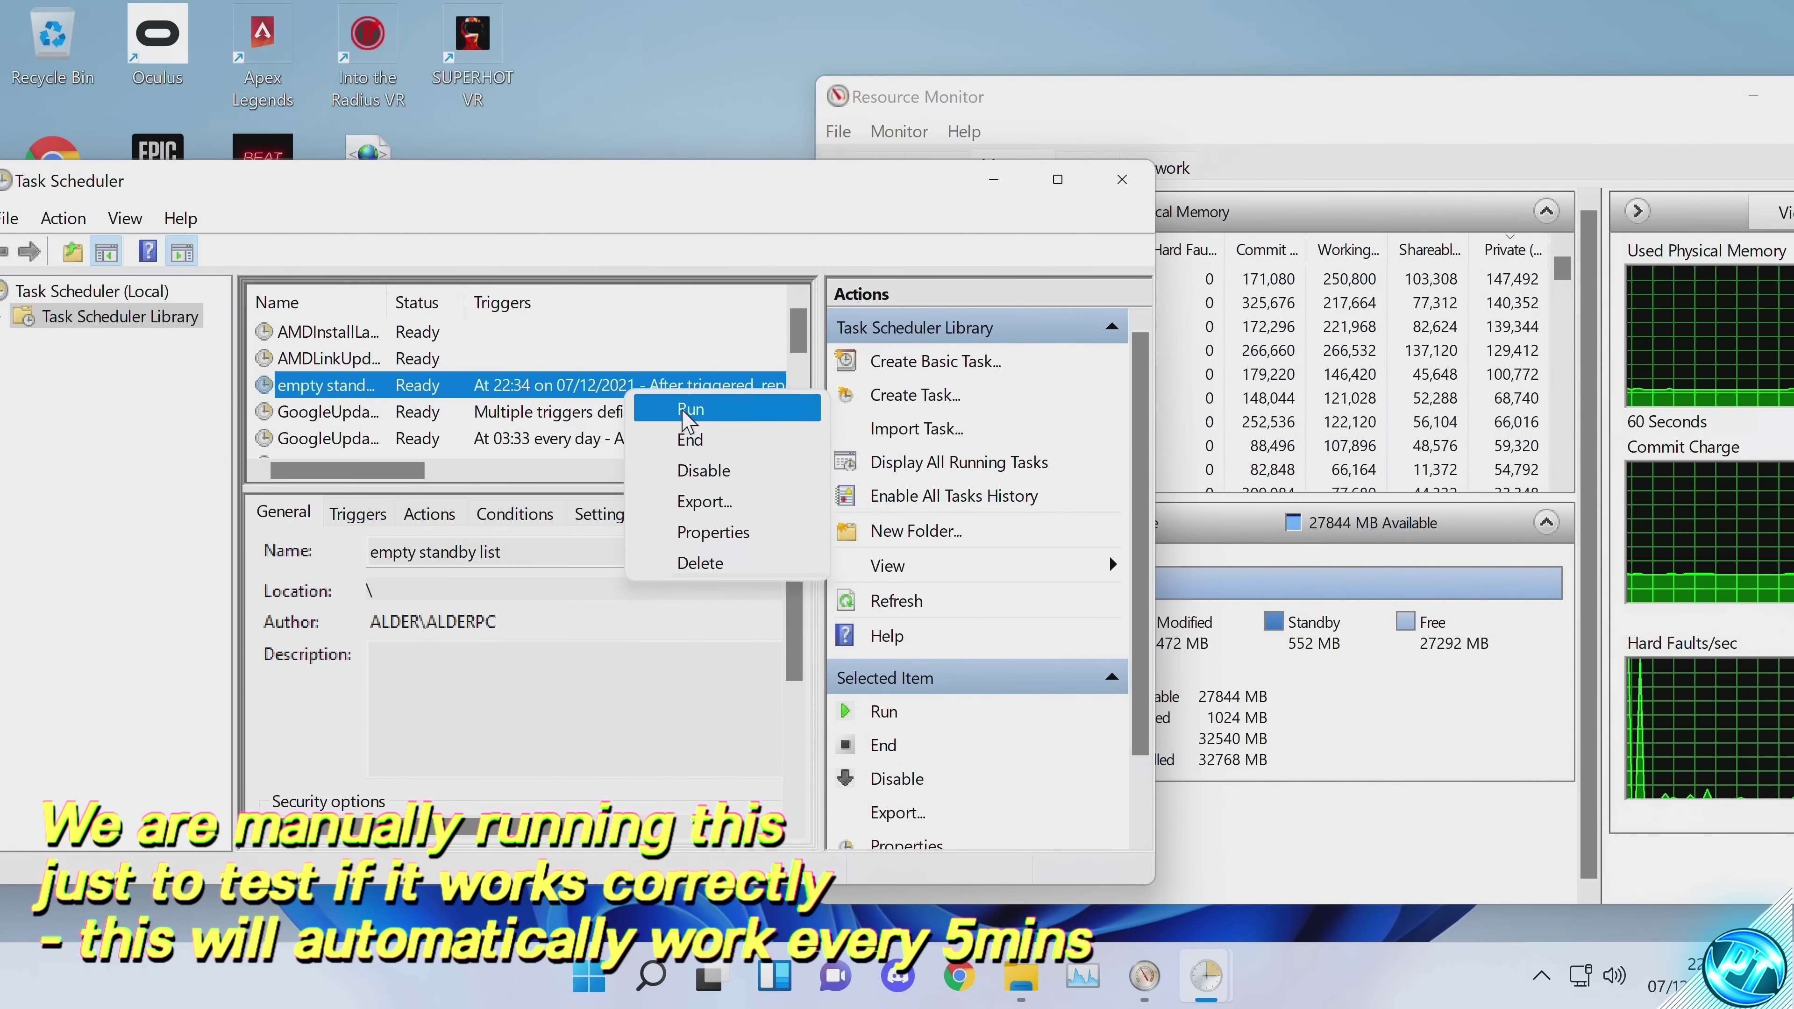
click(689, 409)
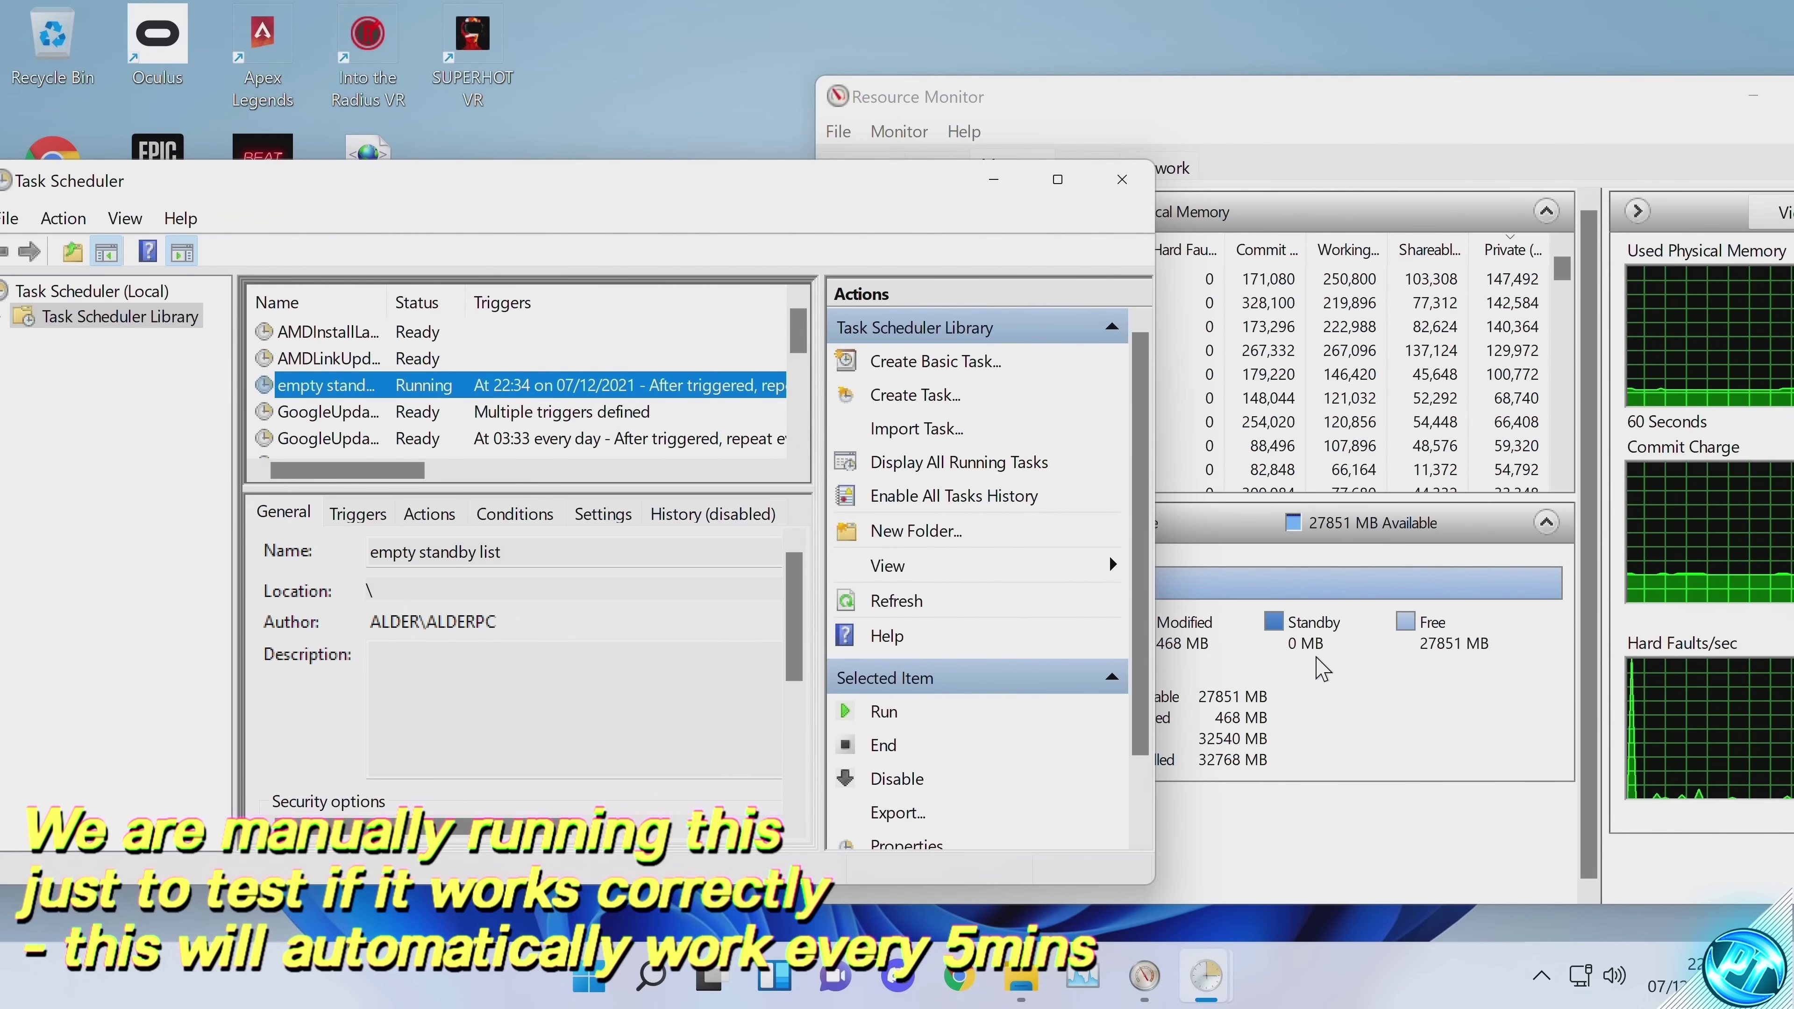
click(1317, 639)
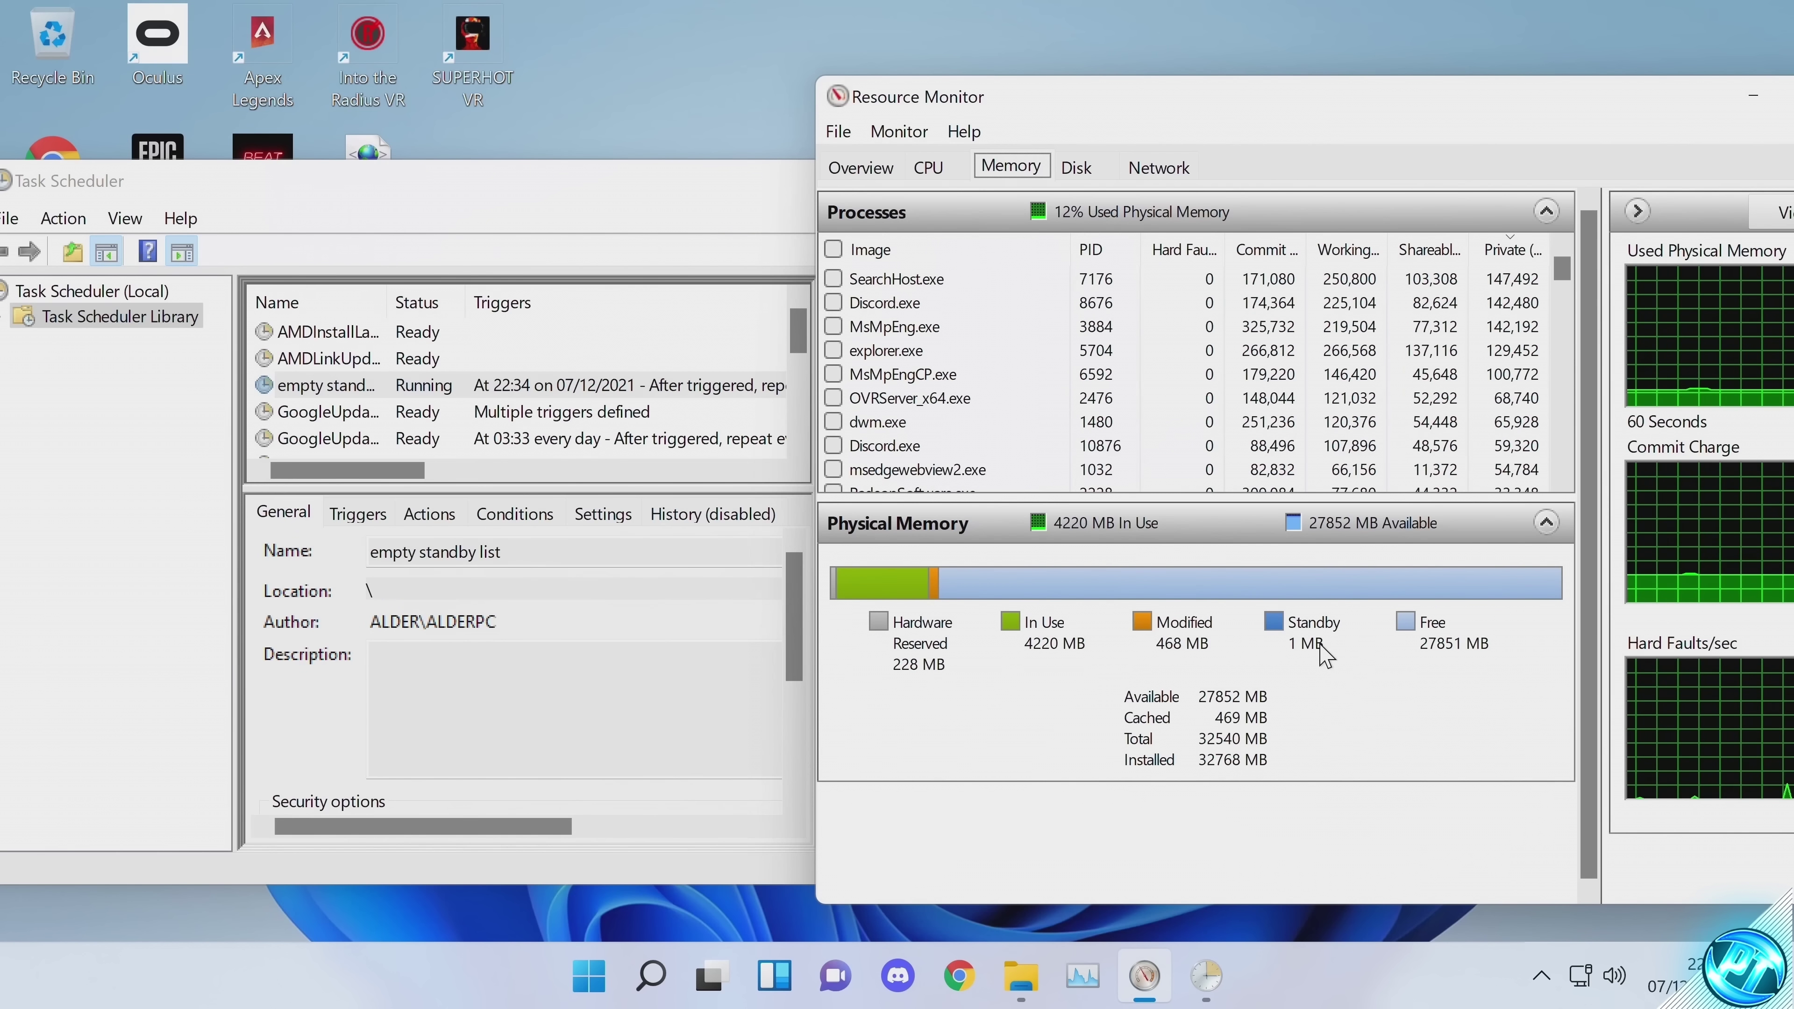
drag(1493, 107, 1302, 185)
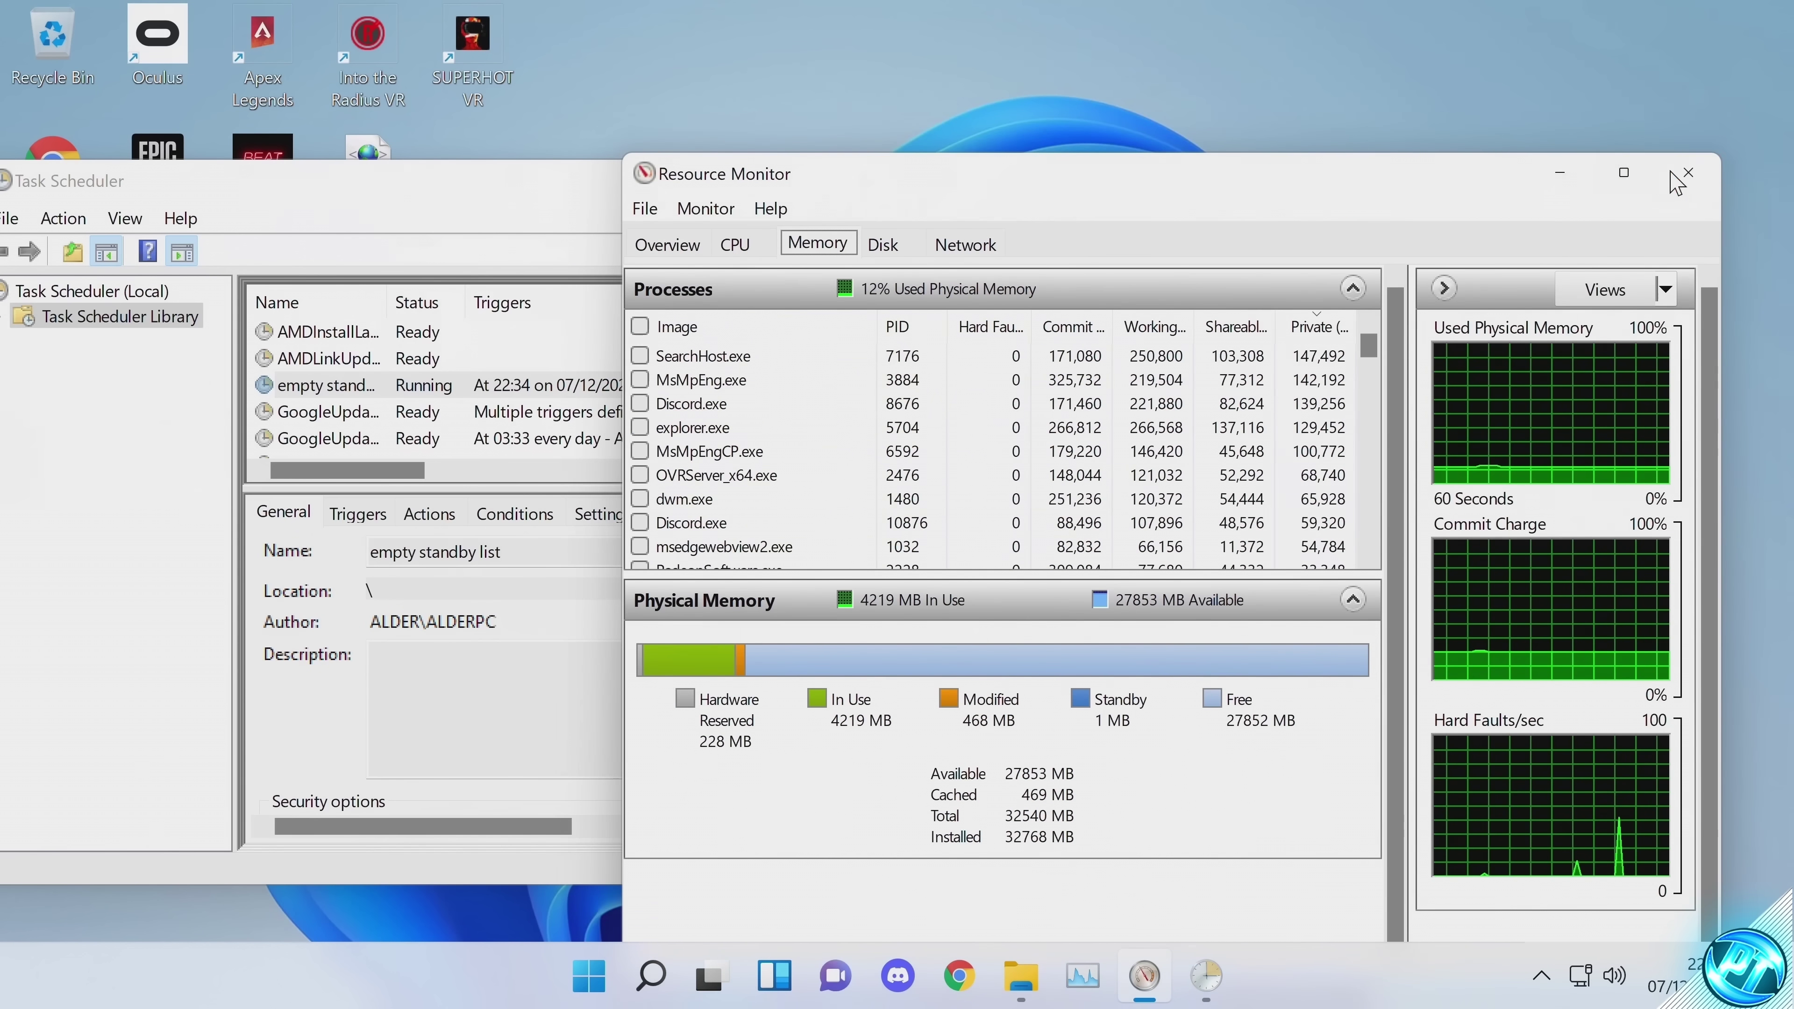
Step: Close Resource Monitor and bring up the empty standby list task's Disable and Delete options
click(1688, 172)
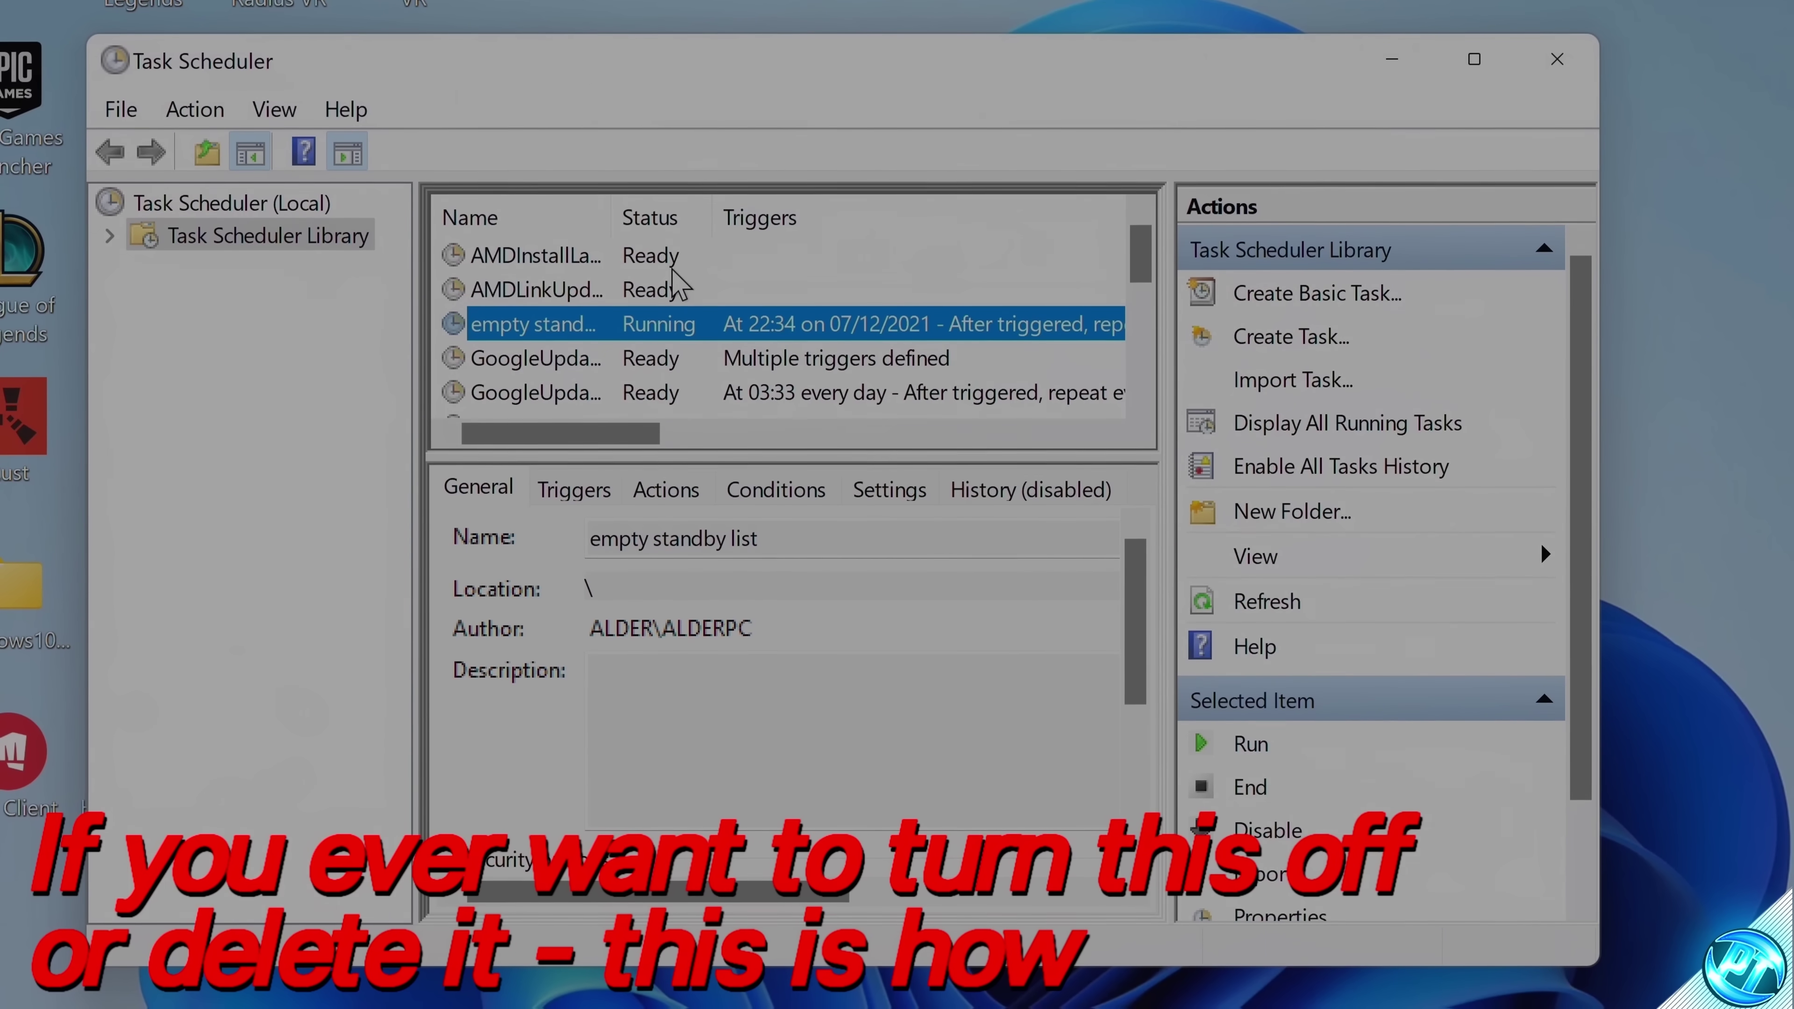
right_click(552, 325)
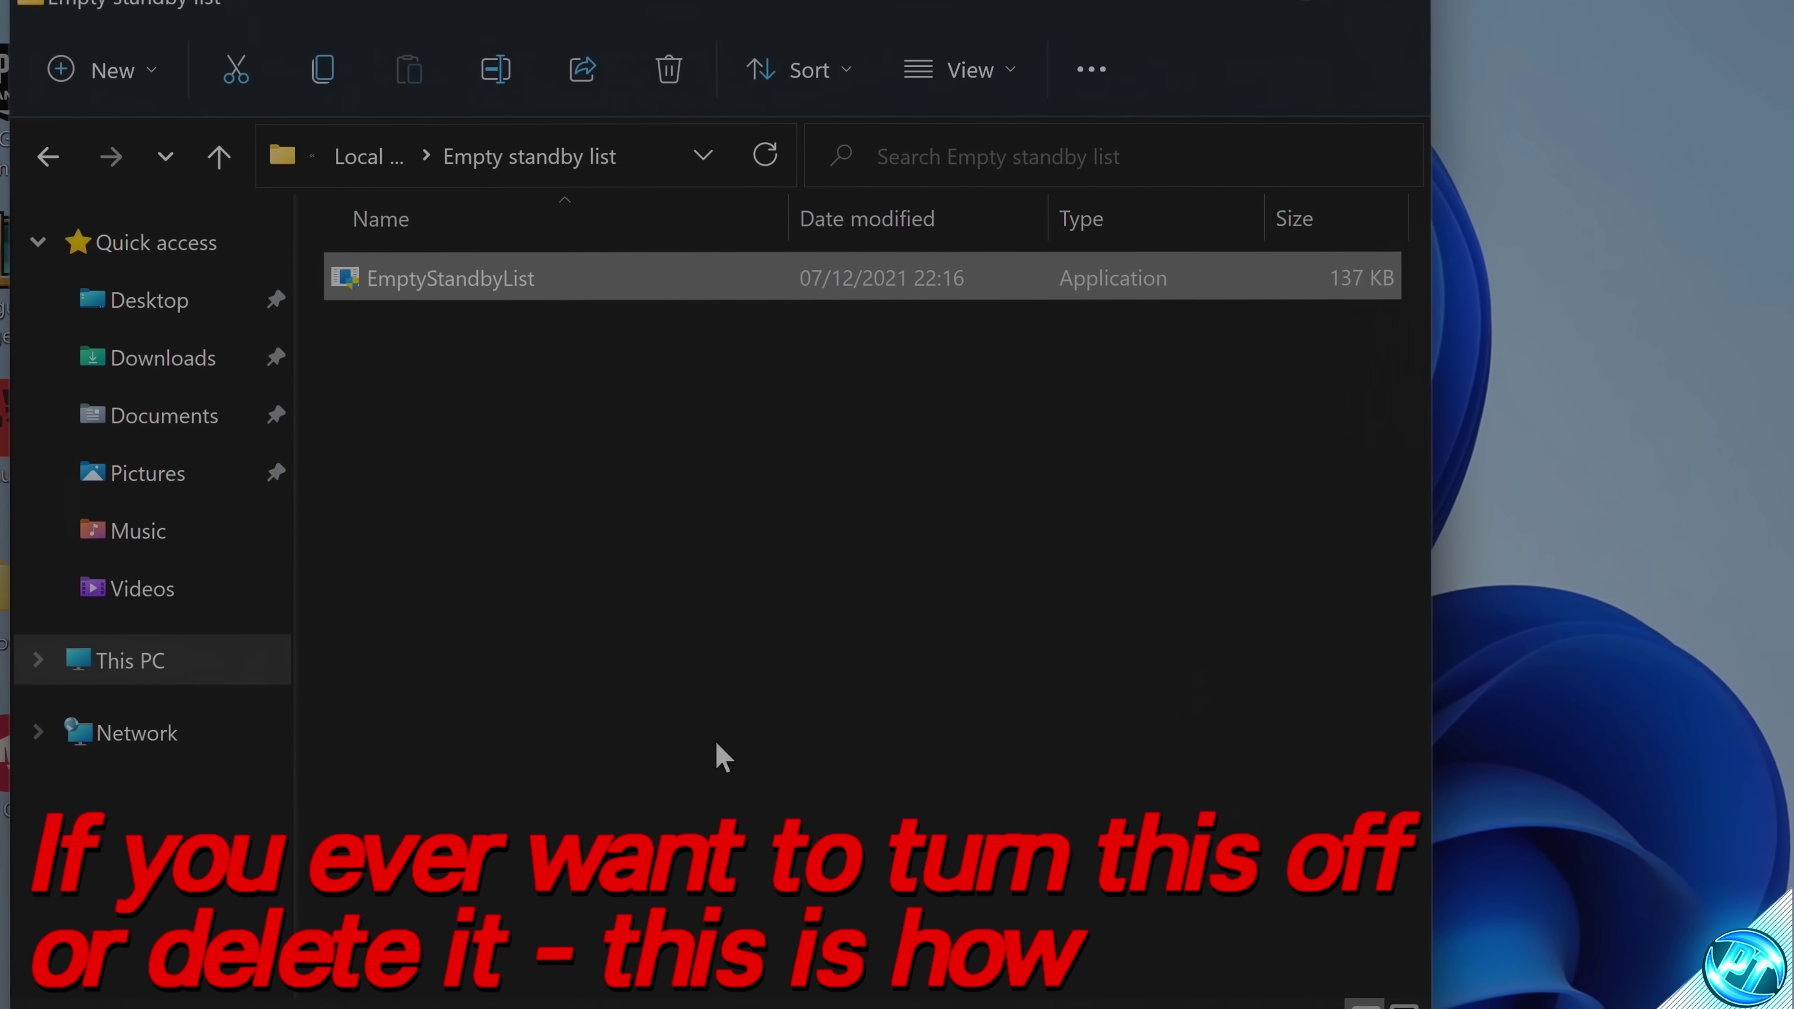
Step: Locate the Empty standby list folder on Local Disk (C:) in File Explorer, then close Explorer
click(131, 659)
double_click(525, 665)
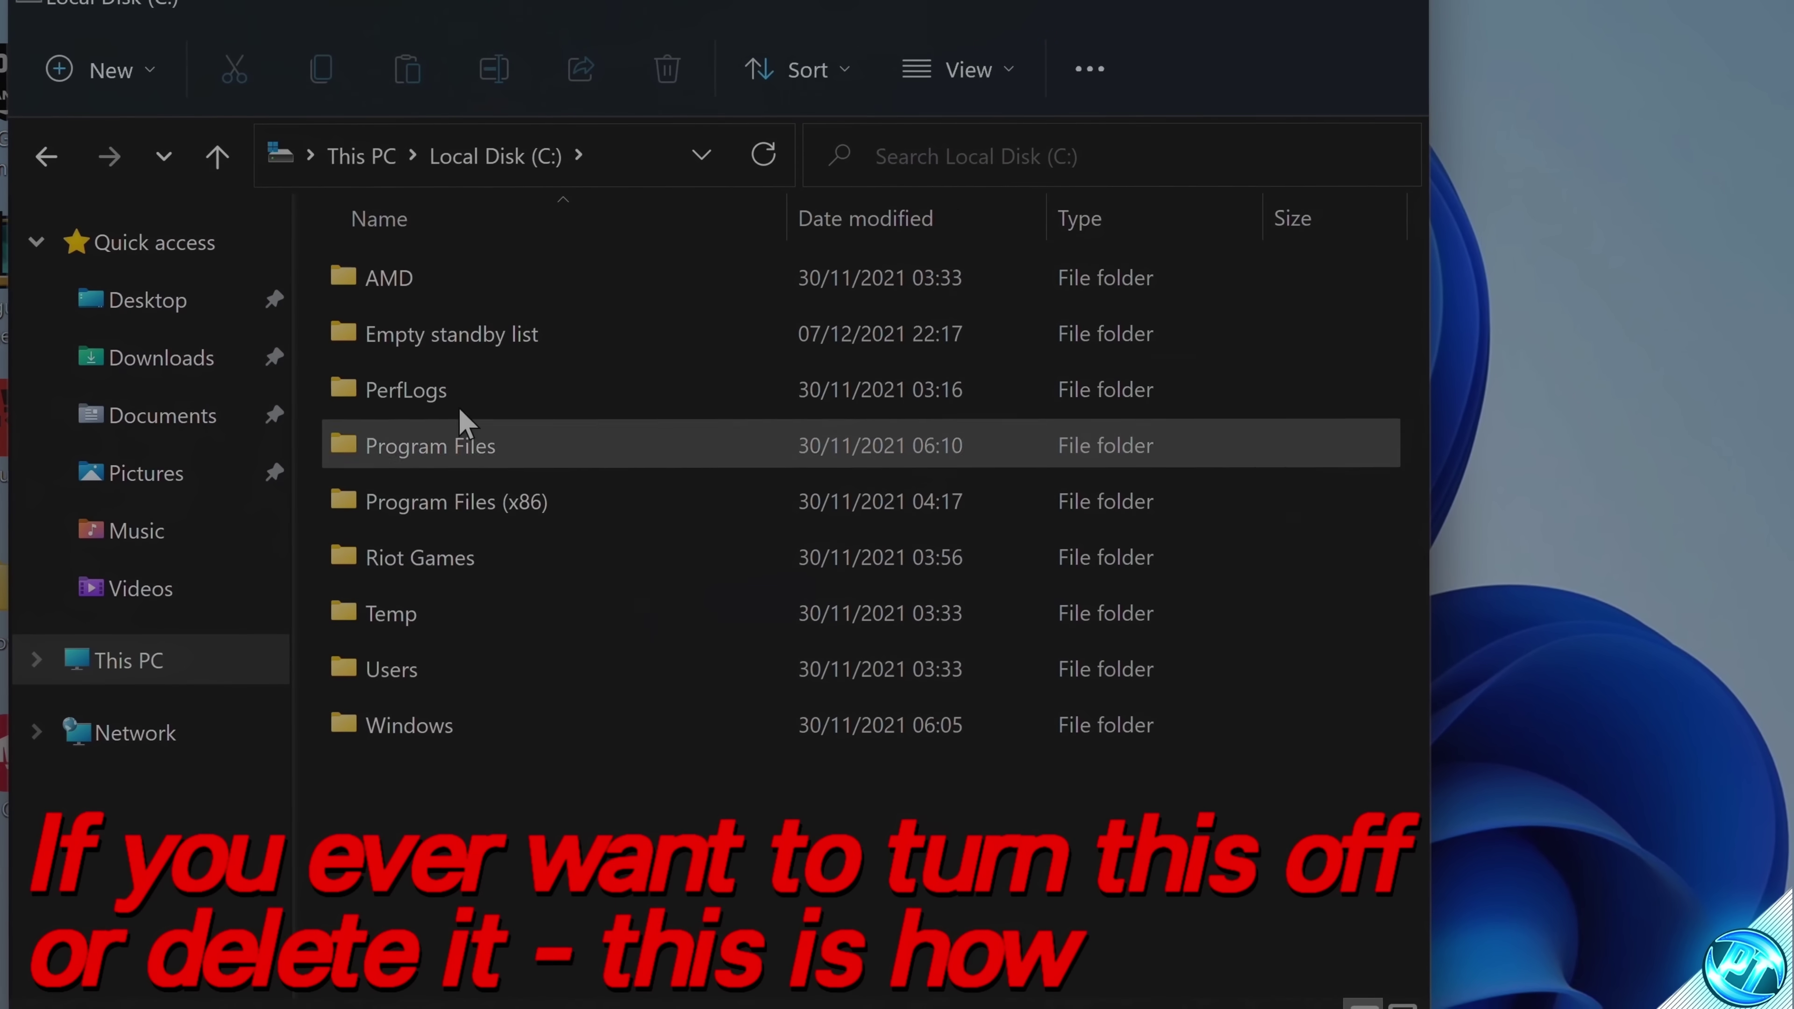
click(477, 331)
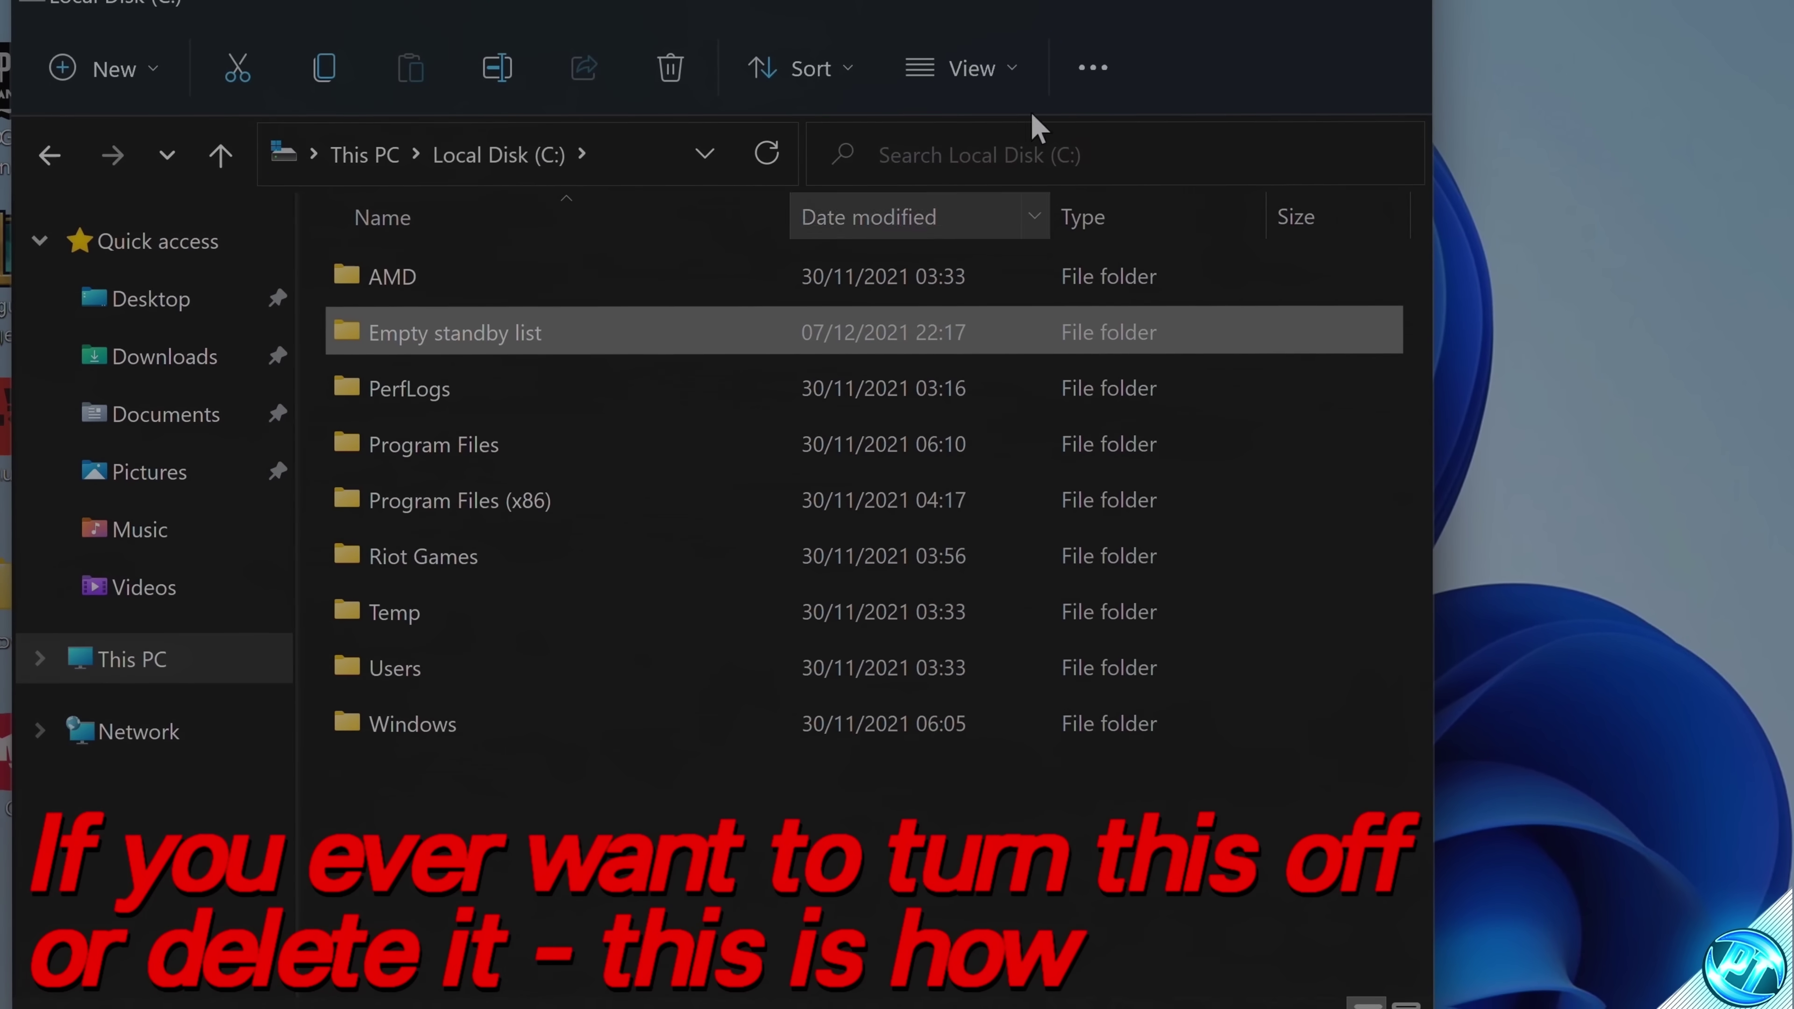
click(1308, 10)
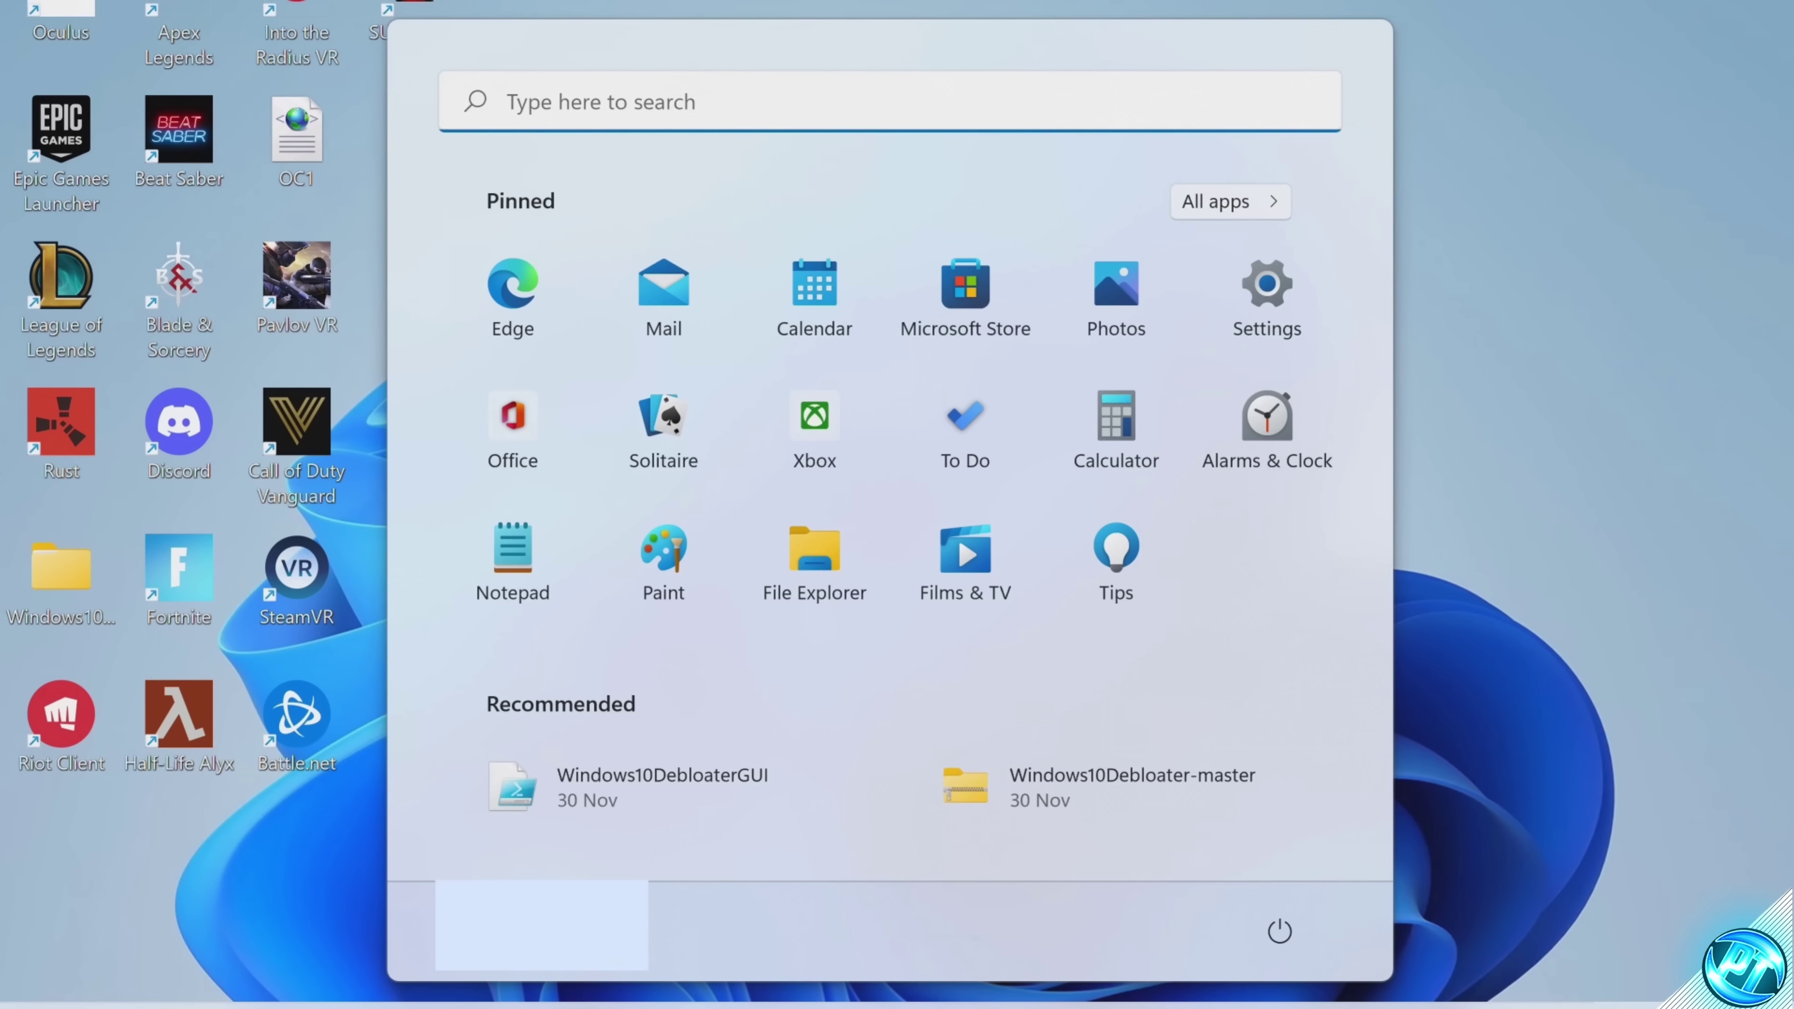
Step: Open Device Manager and expand the System devices group
text(device manager)
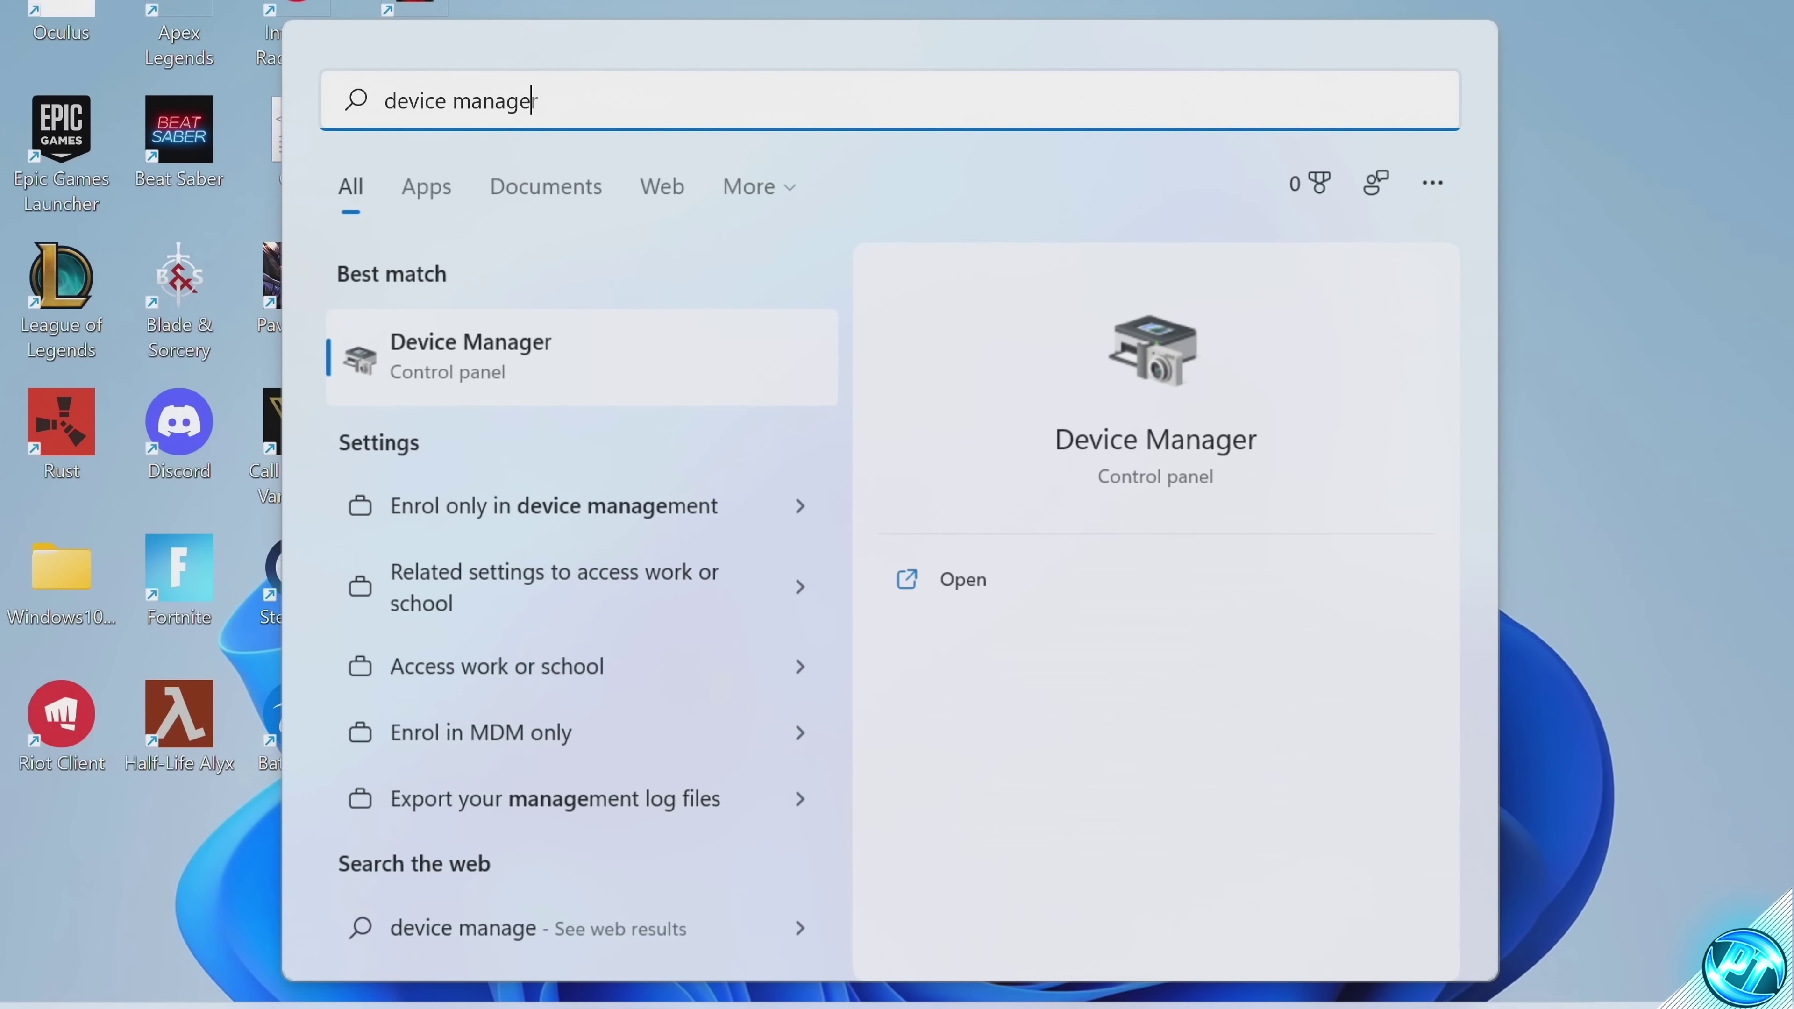
key(Return)
scroll(495, 400, down, 6)
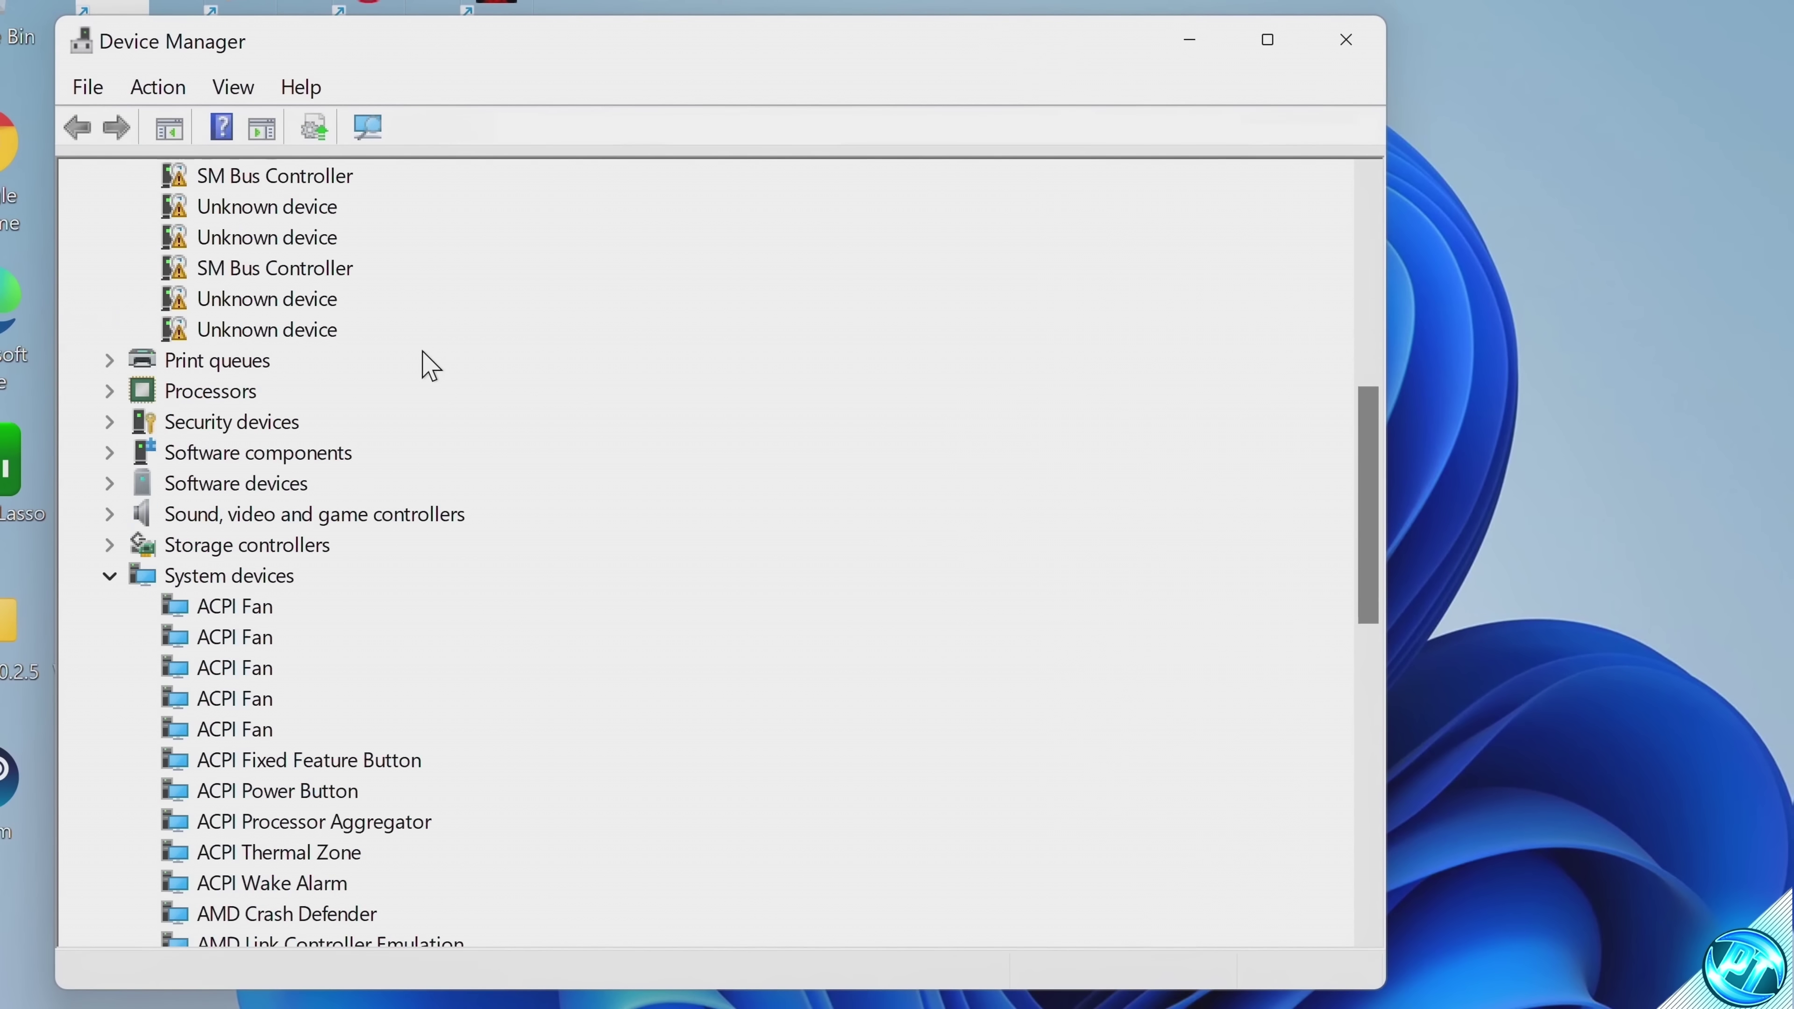
click(109, 668)
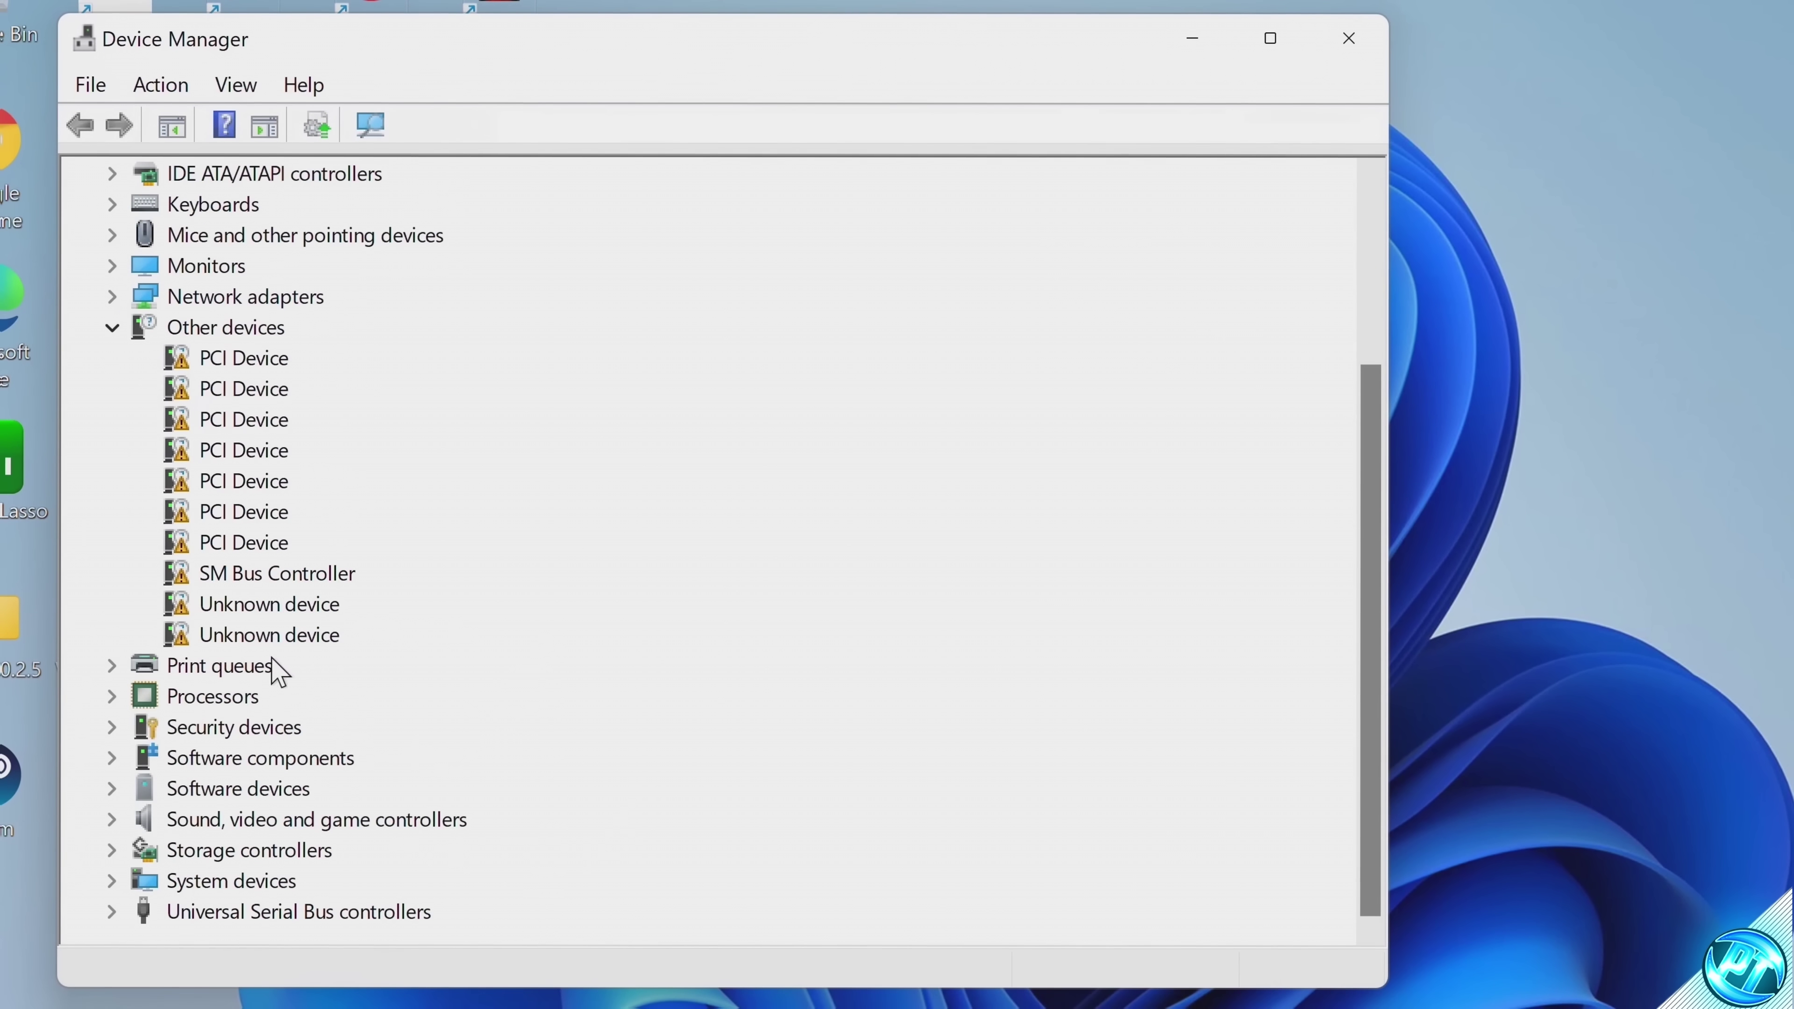
click(216, 882)
double_click(233, 881)
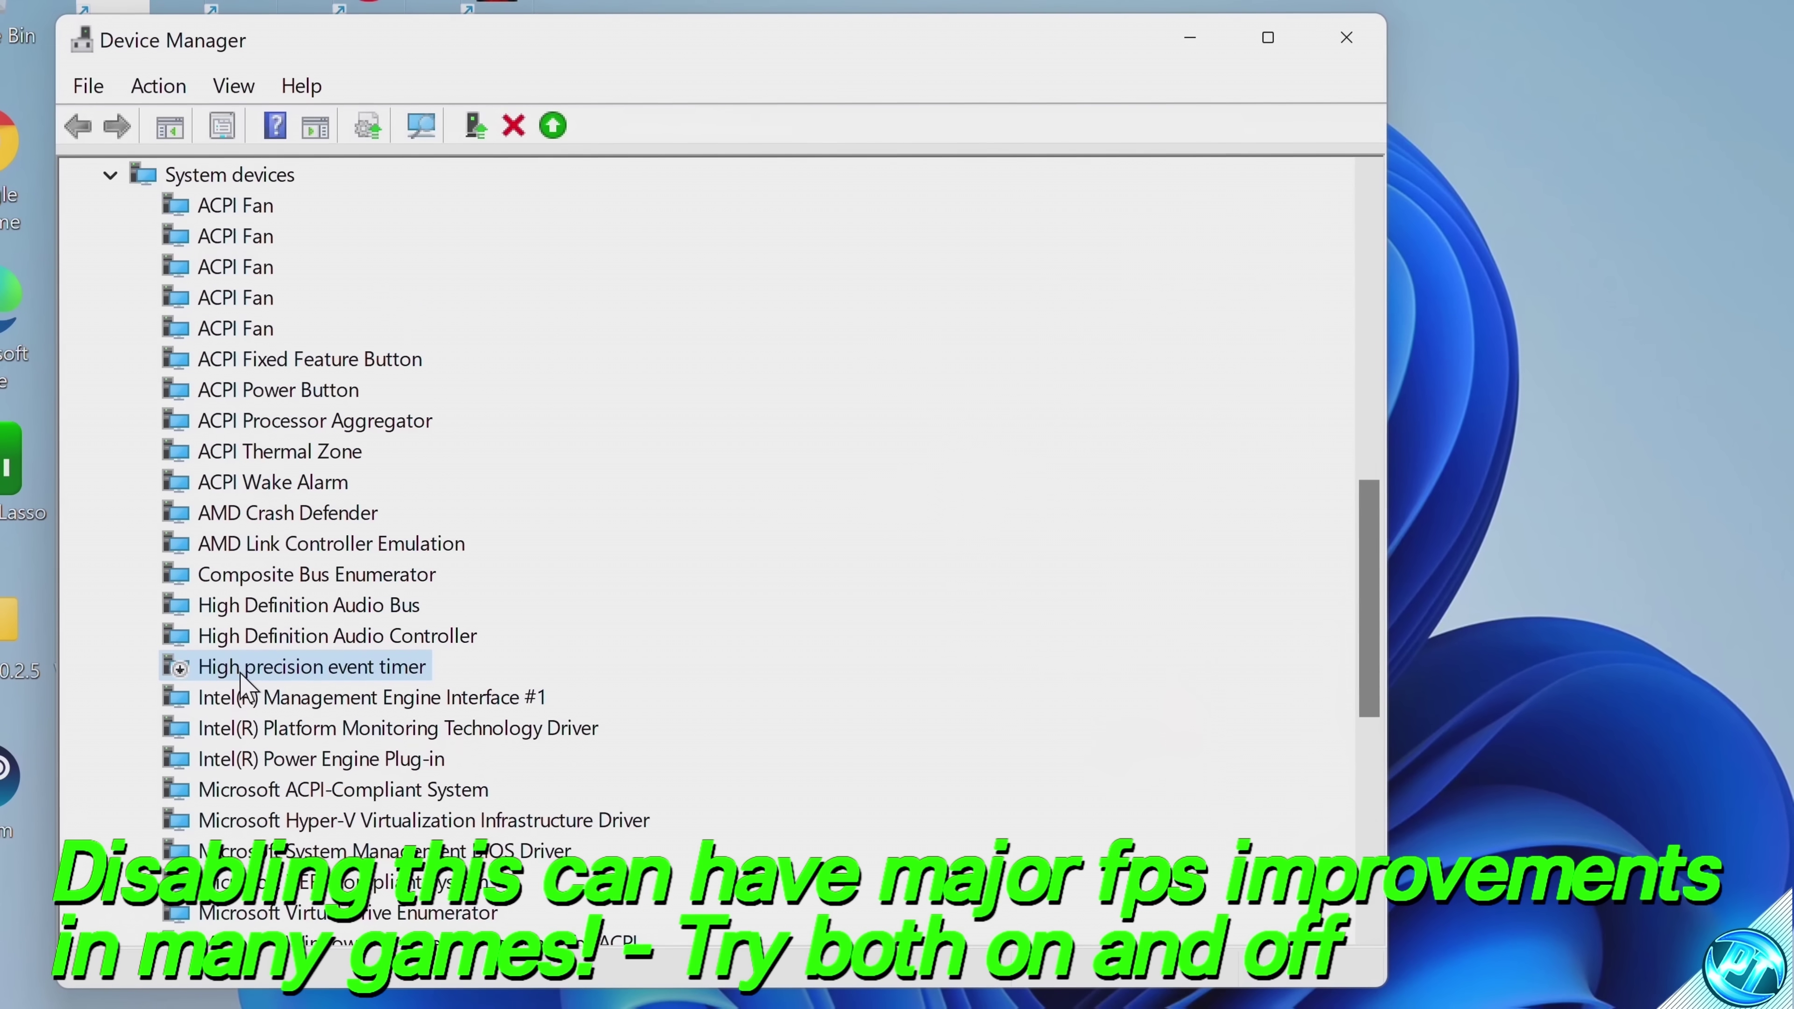
Step: Check the High precision event timer's context options to confirm it is disabled
right_click(297, 671)
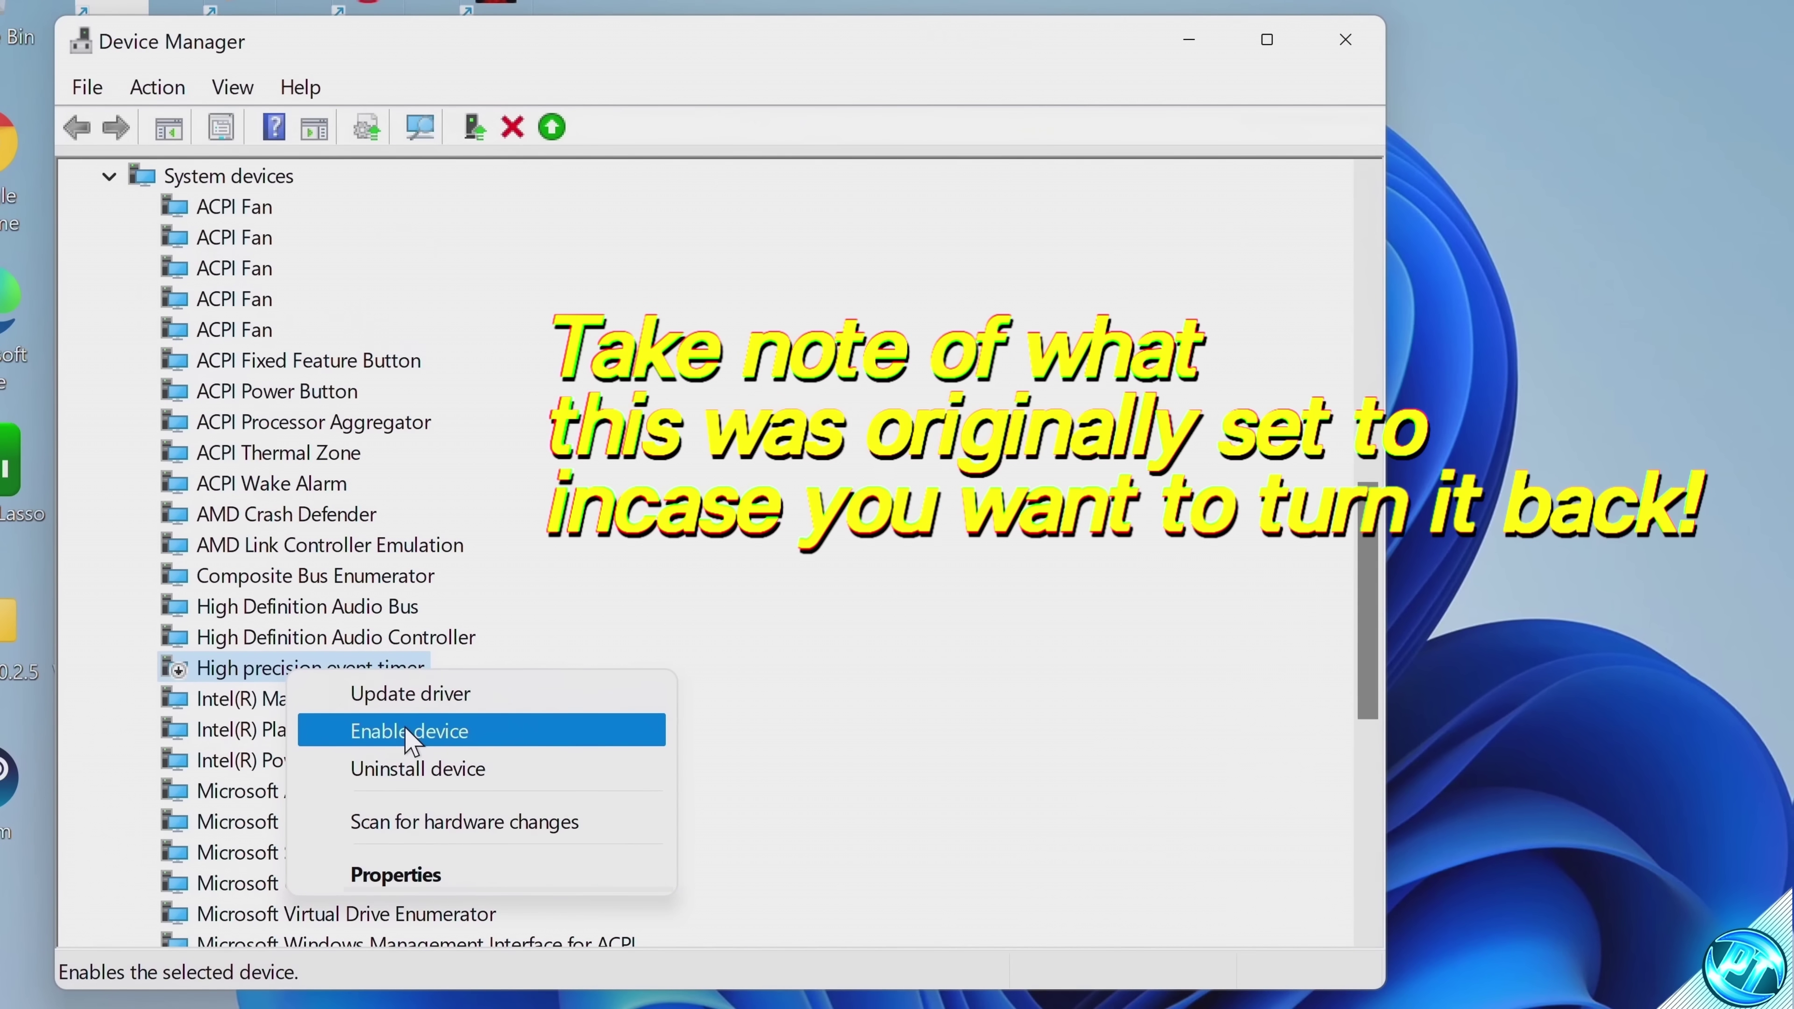
click(406, 675)
right_click(406, 675)
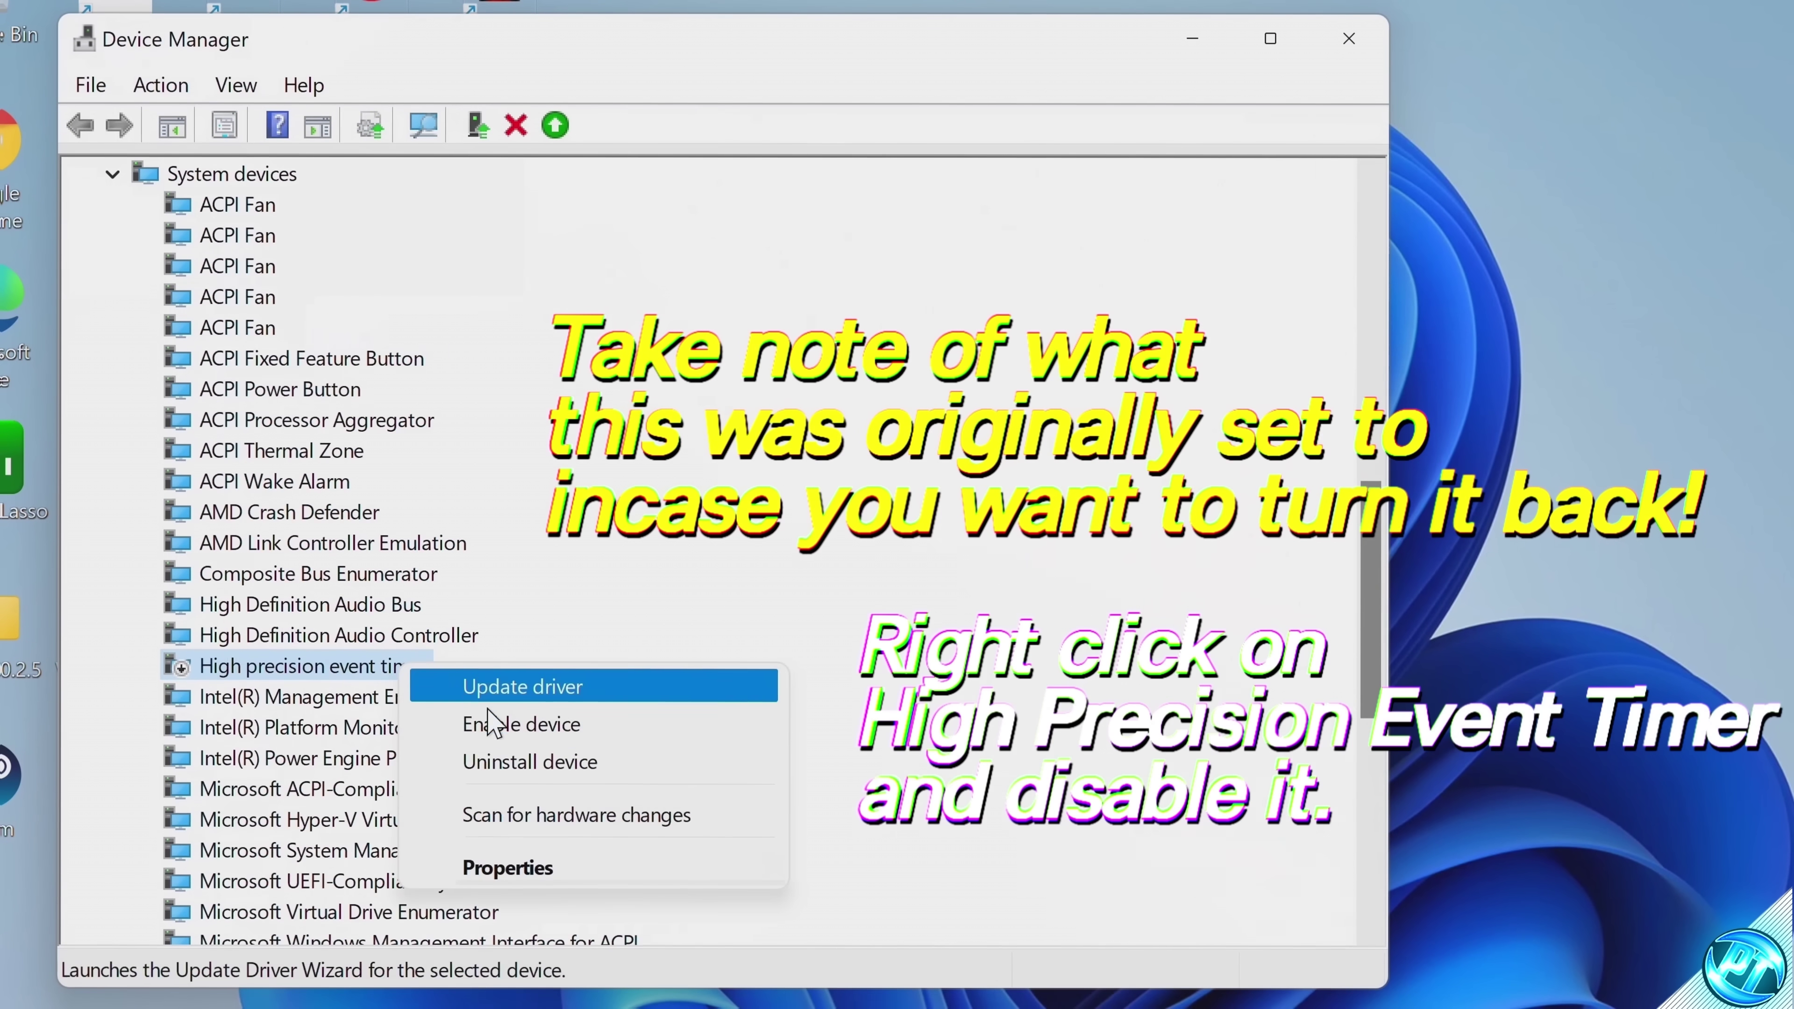
right_click(313, 677)
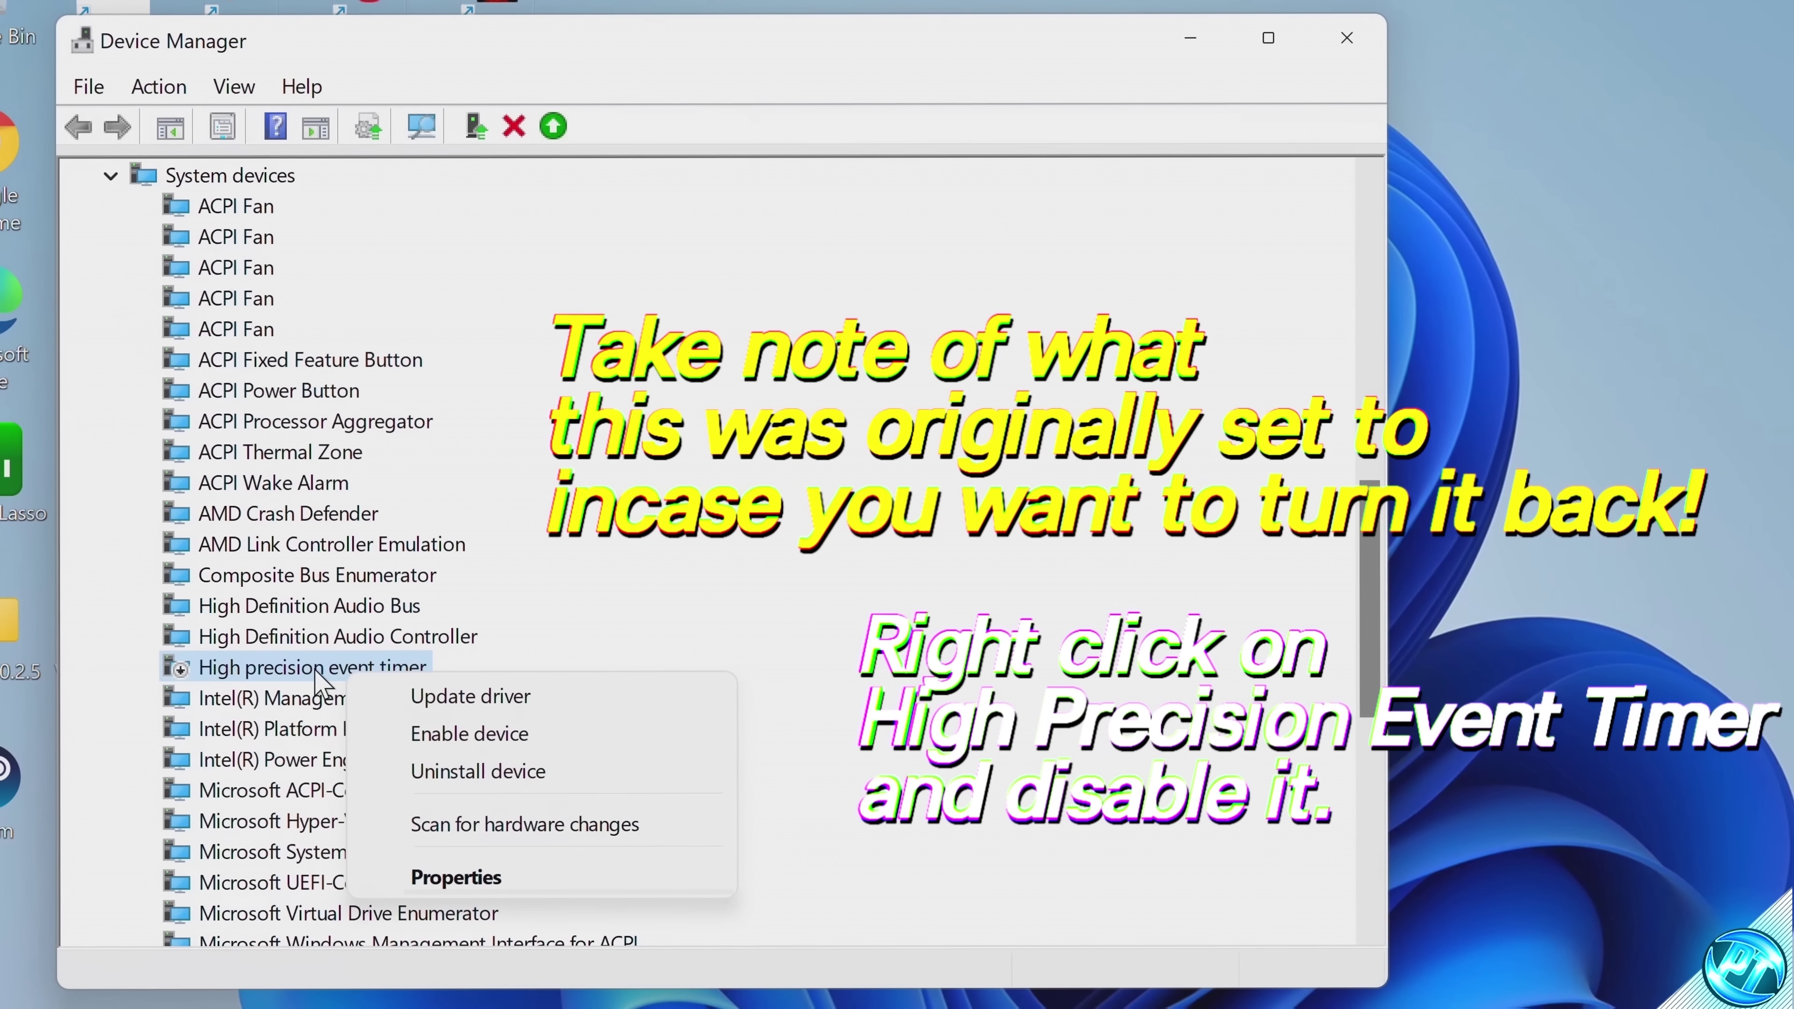
click(614, 660)
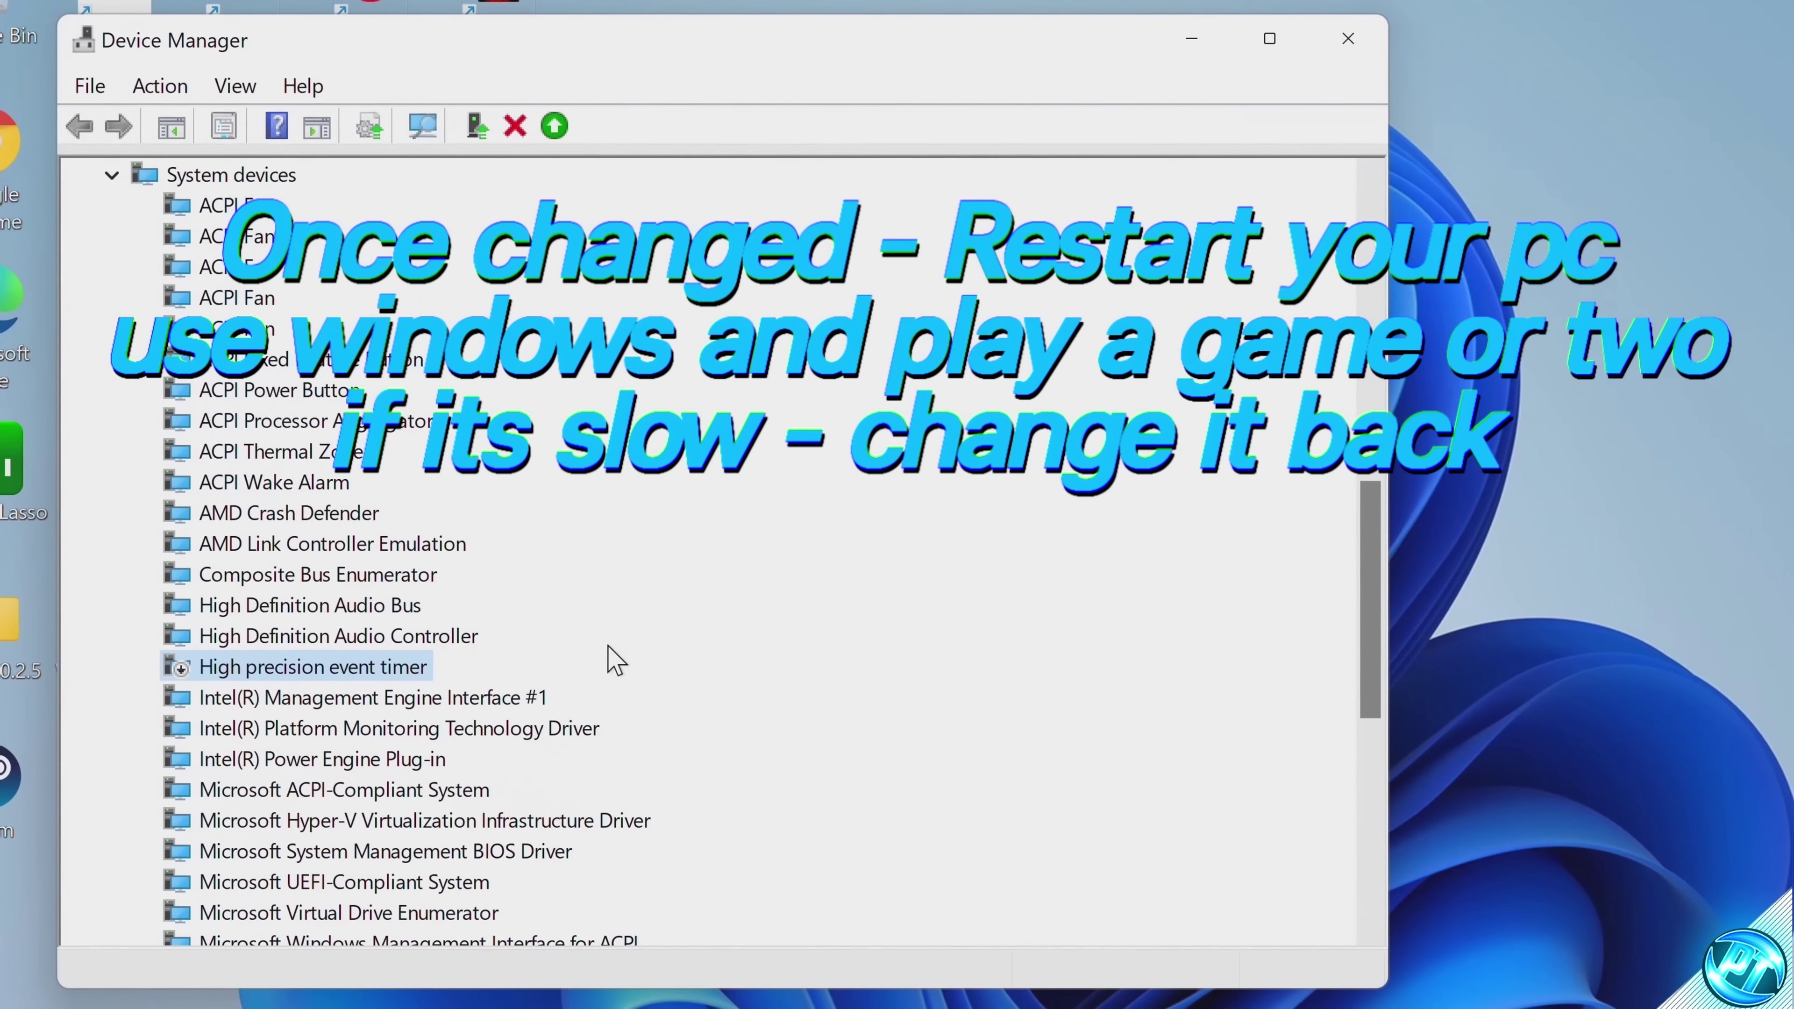
right_click(314, 675)
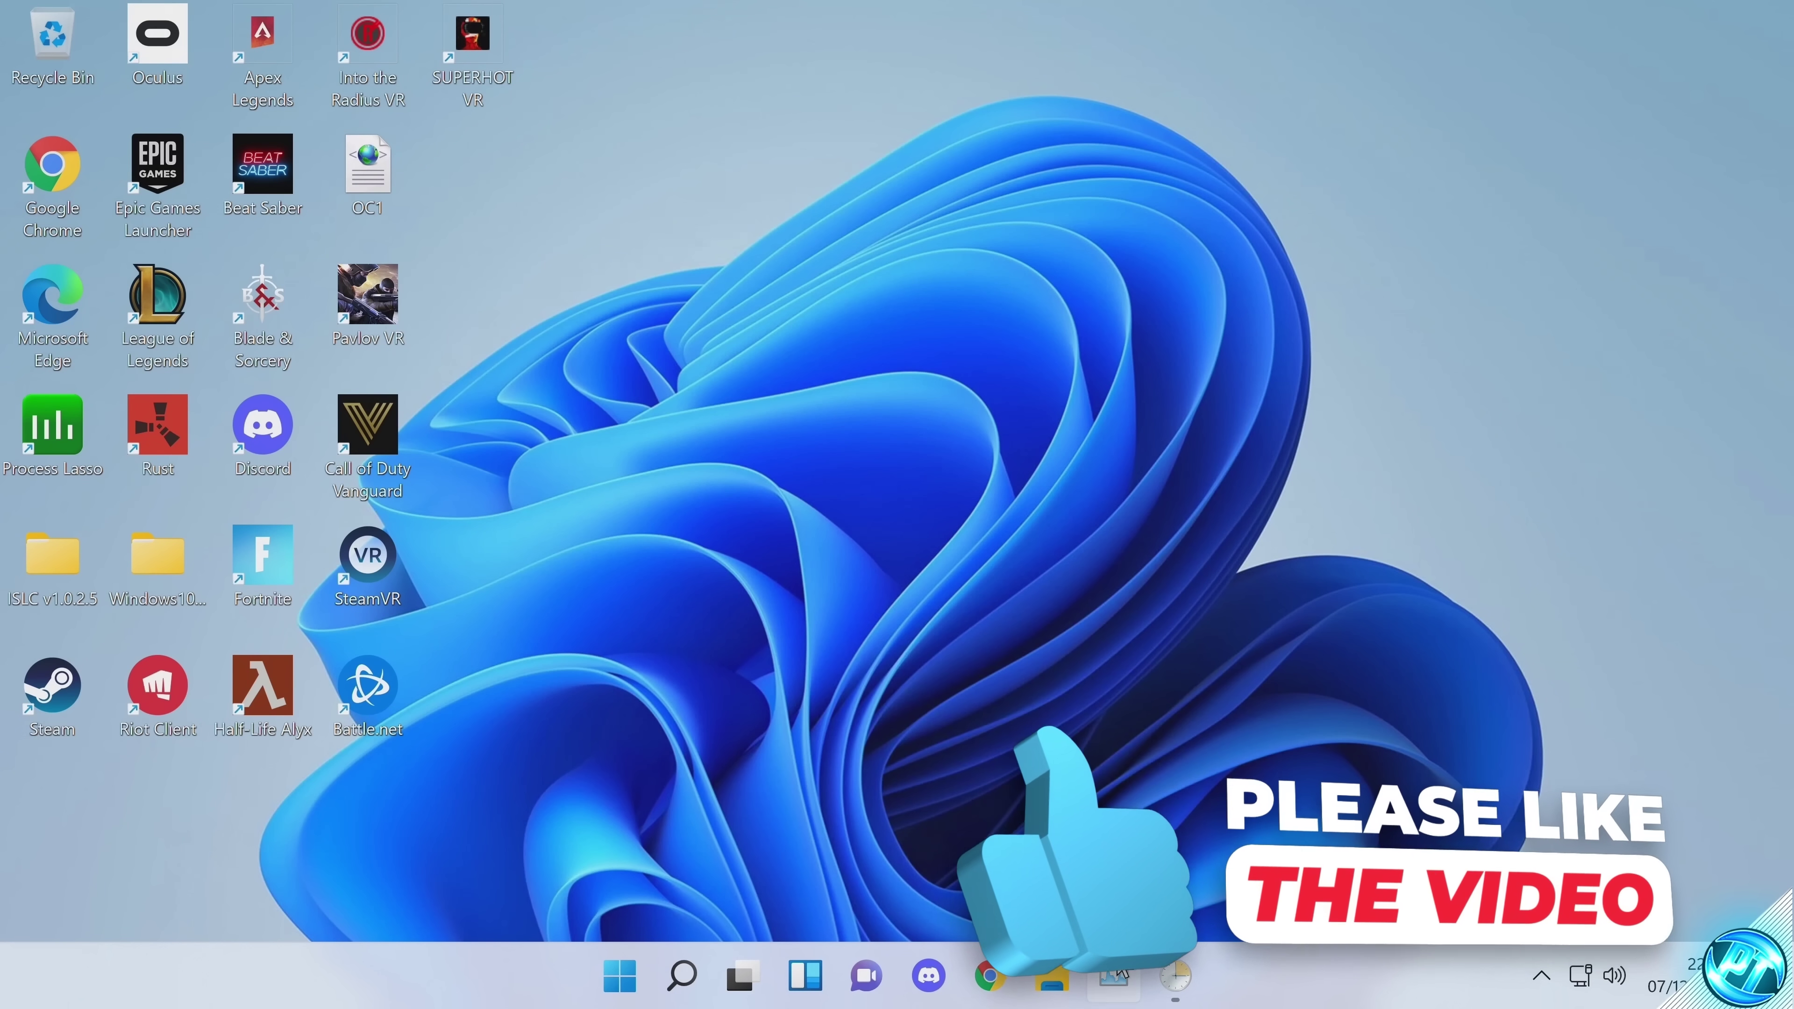
Step: Review Task Manager's startup apps, selecting the Steam entry, then close Task Manager
key(ctrl+shift+Escape)
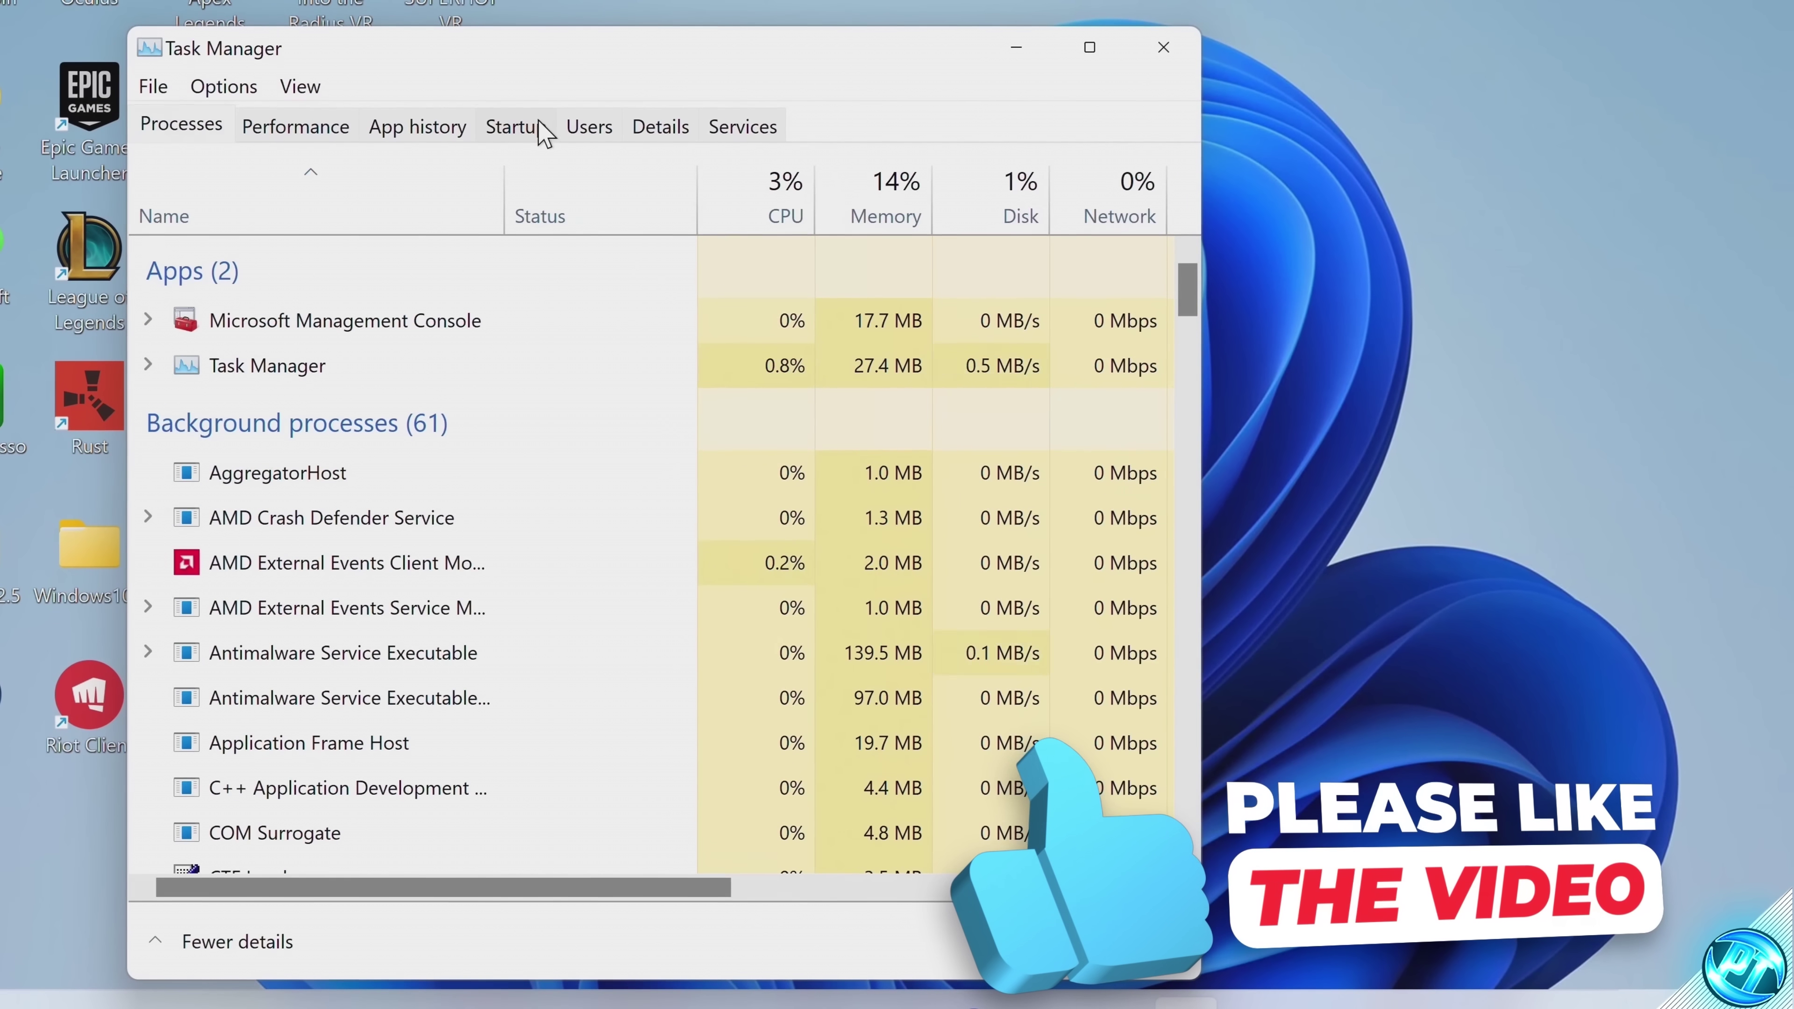
click(544, 131)
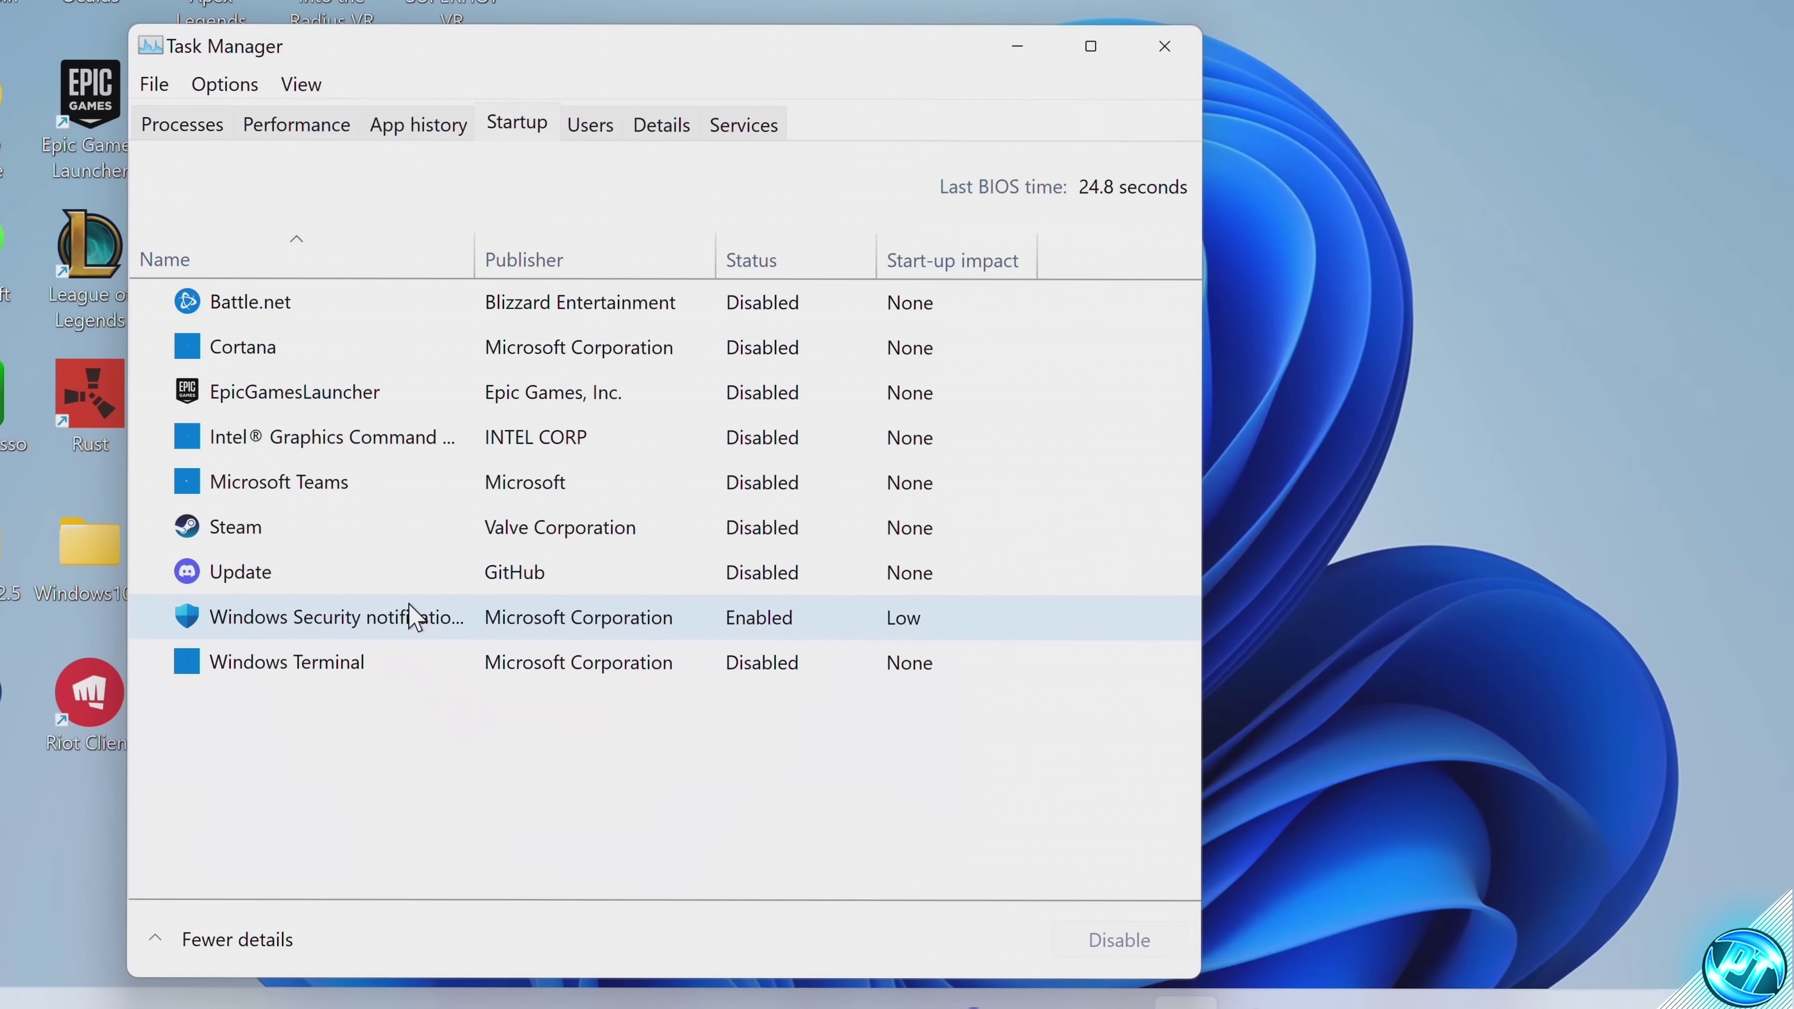
click(289, 530)
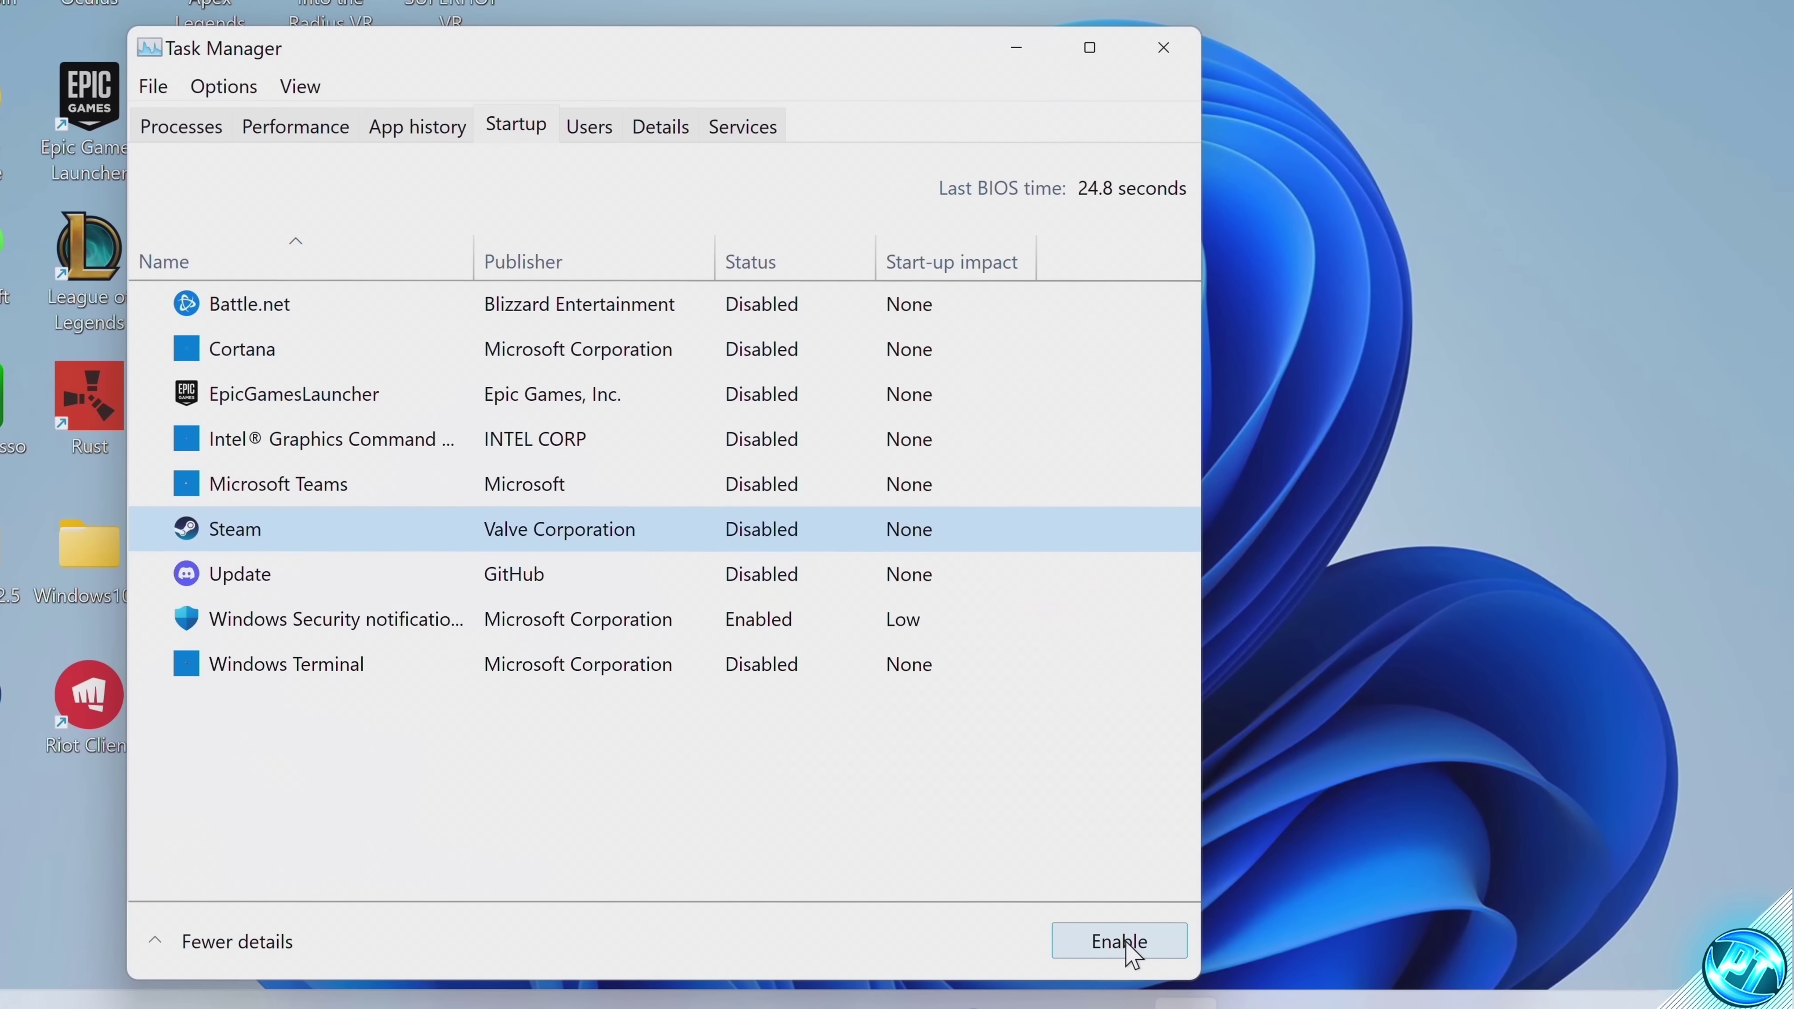
click(1165, 49)
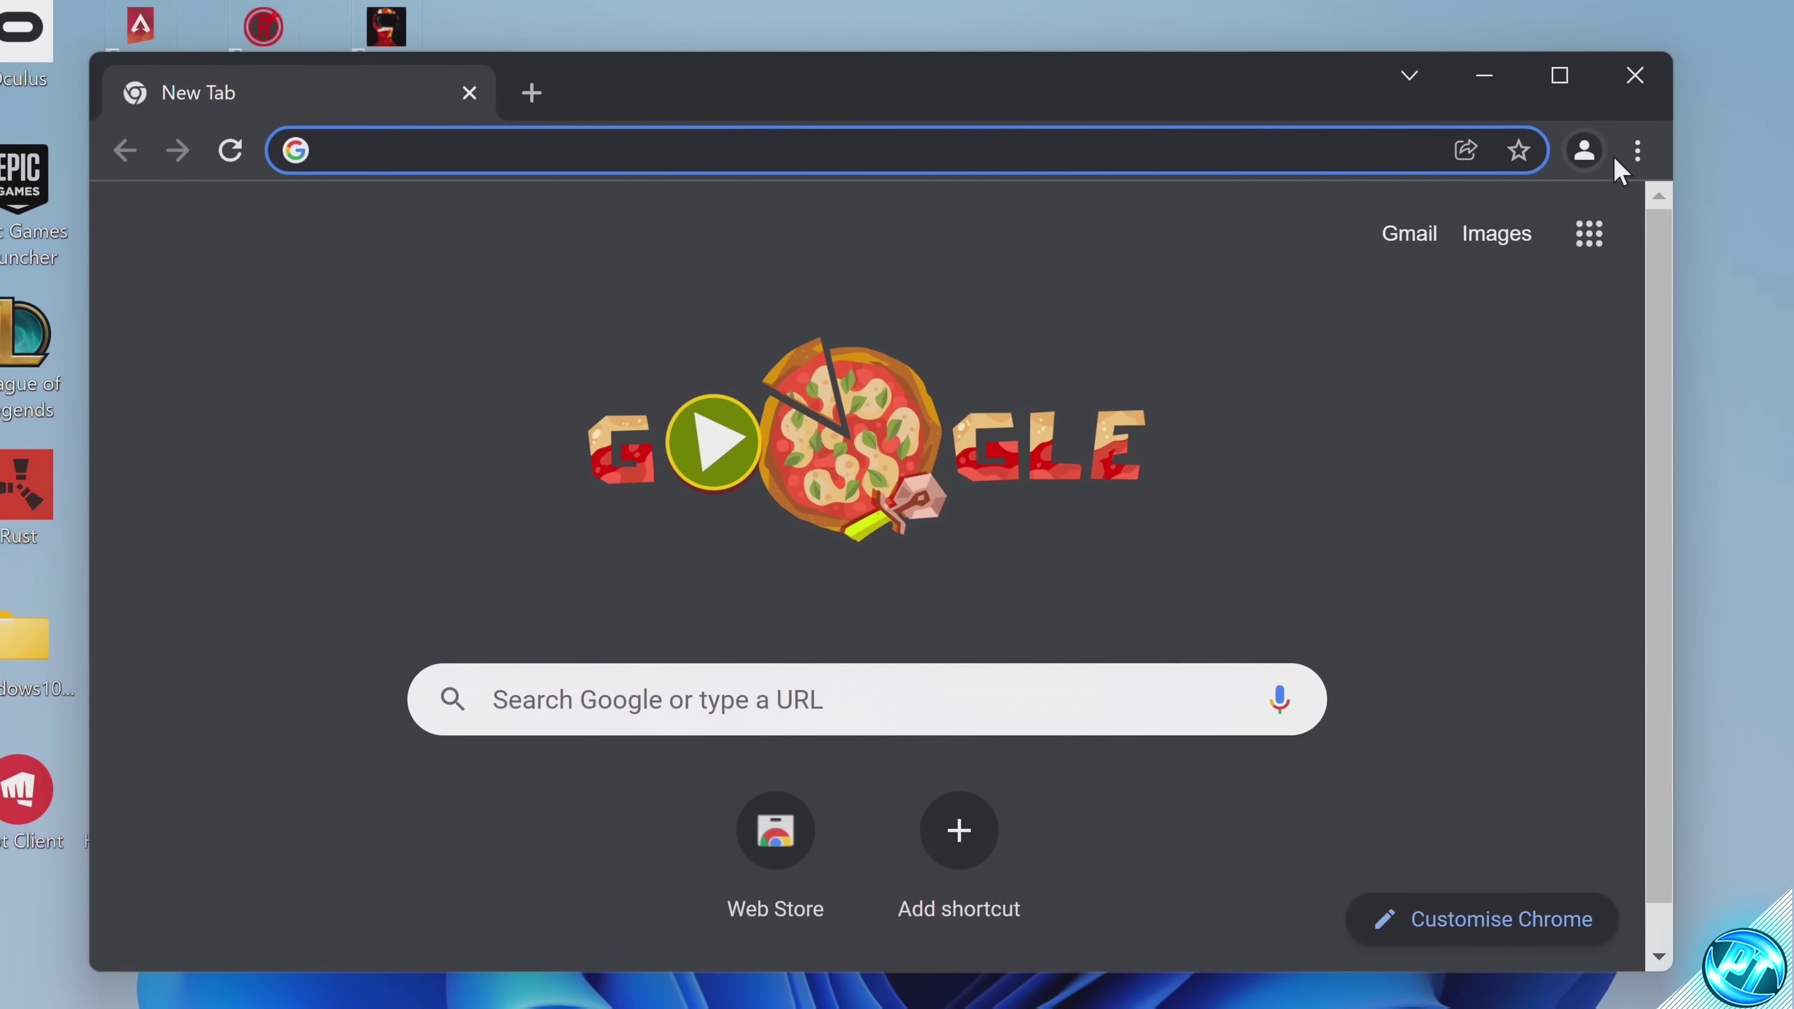
Step: Go to Chrome Settings > Advanced > System, where the background apps option lives
click(1632, 154)
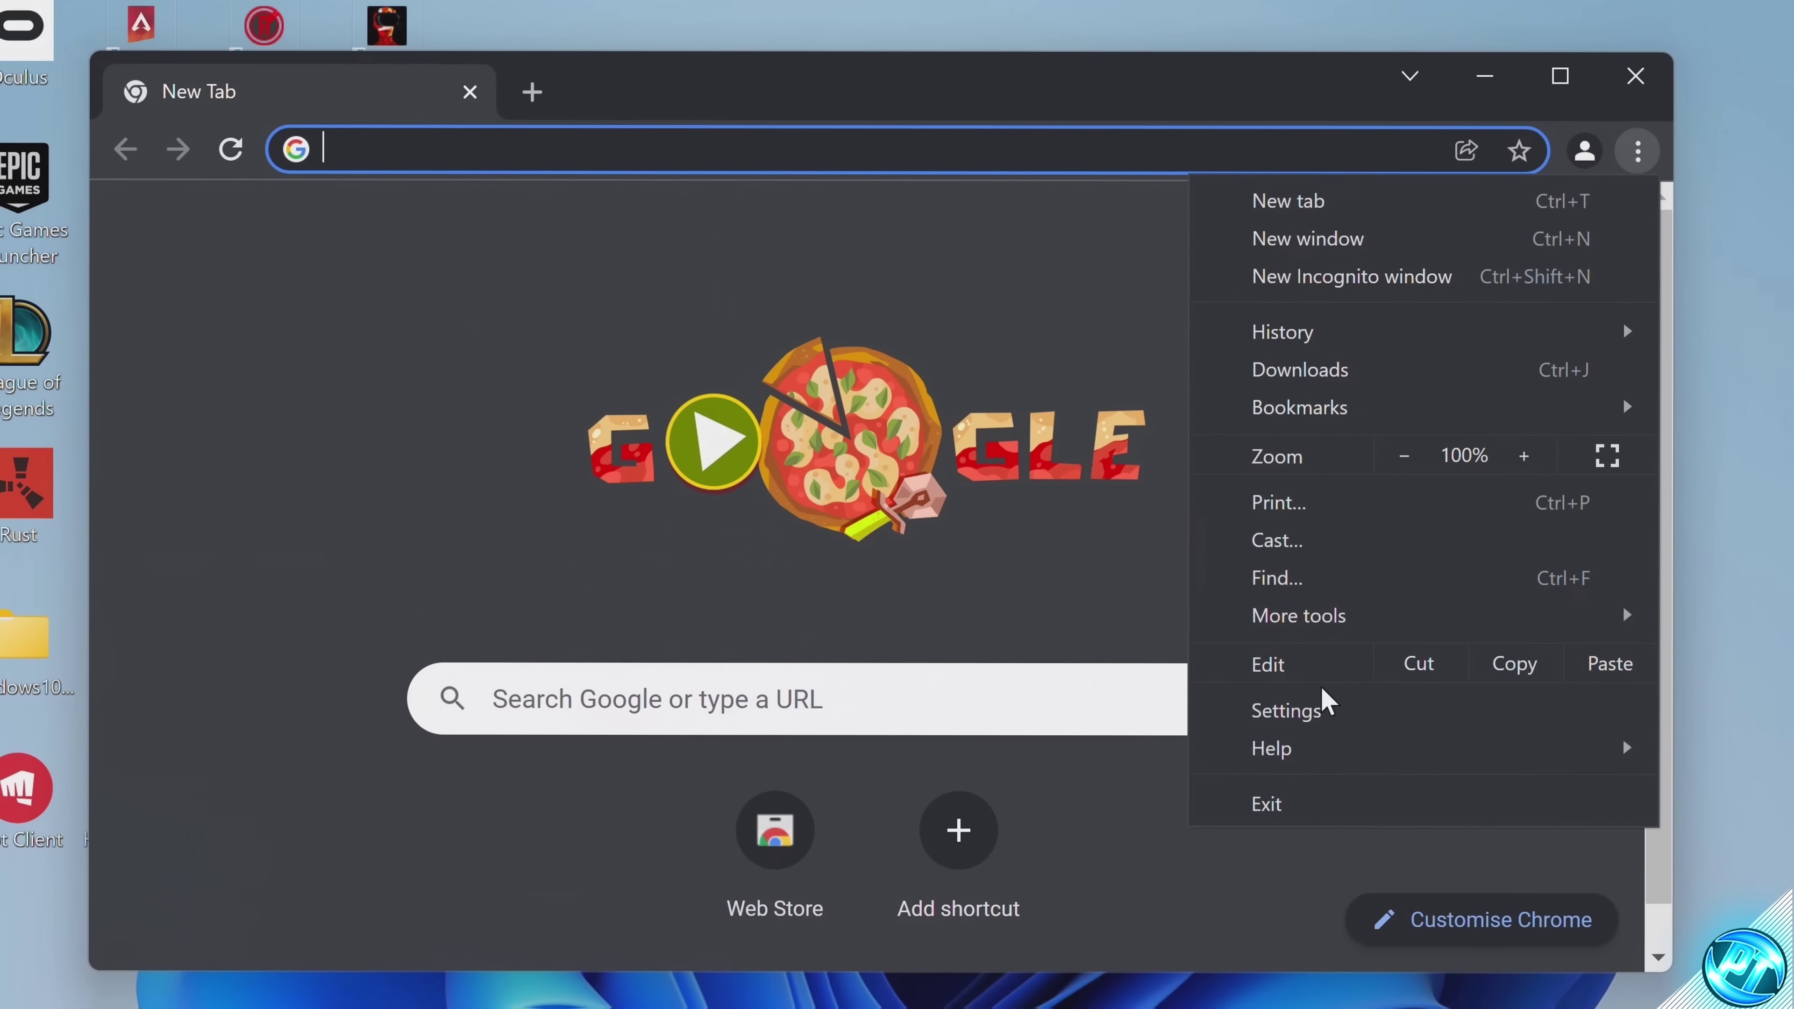
click(1309, 710)
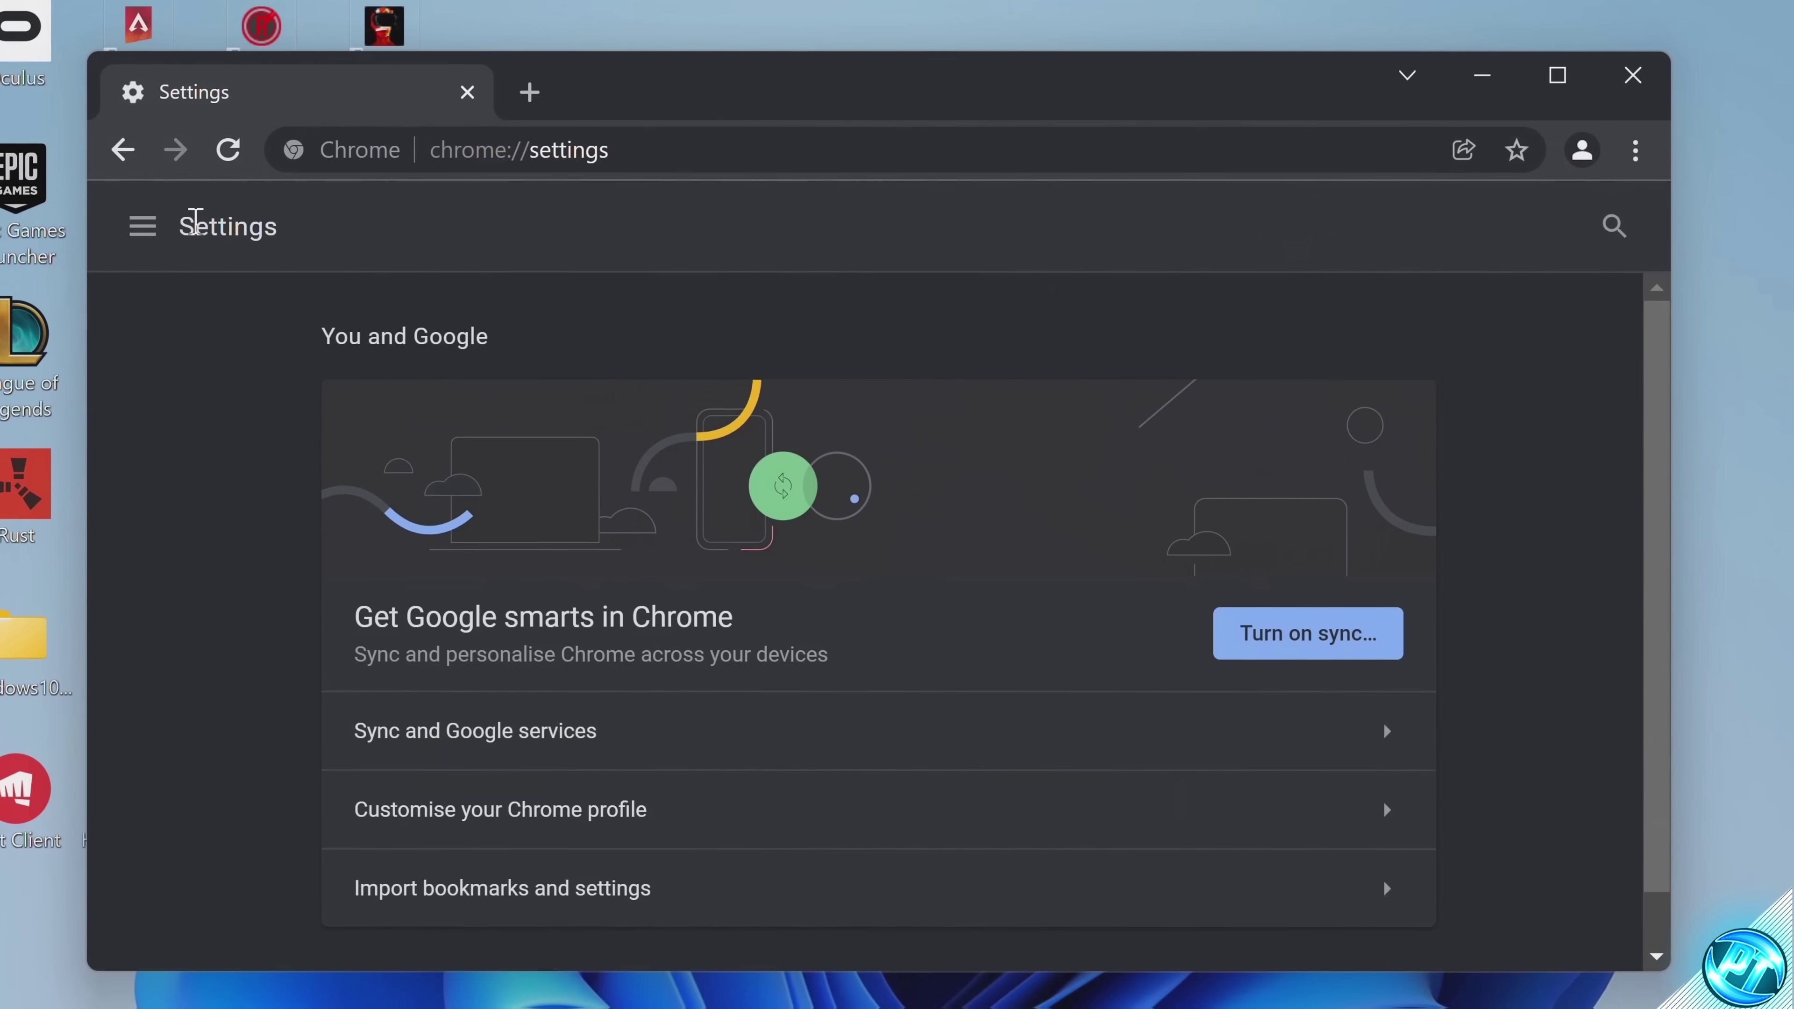
click(145, 226)
scroll(201, 565, down, 1)
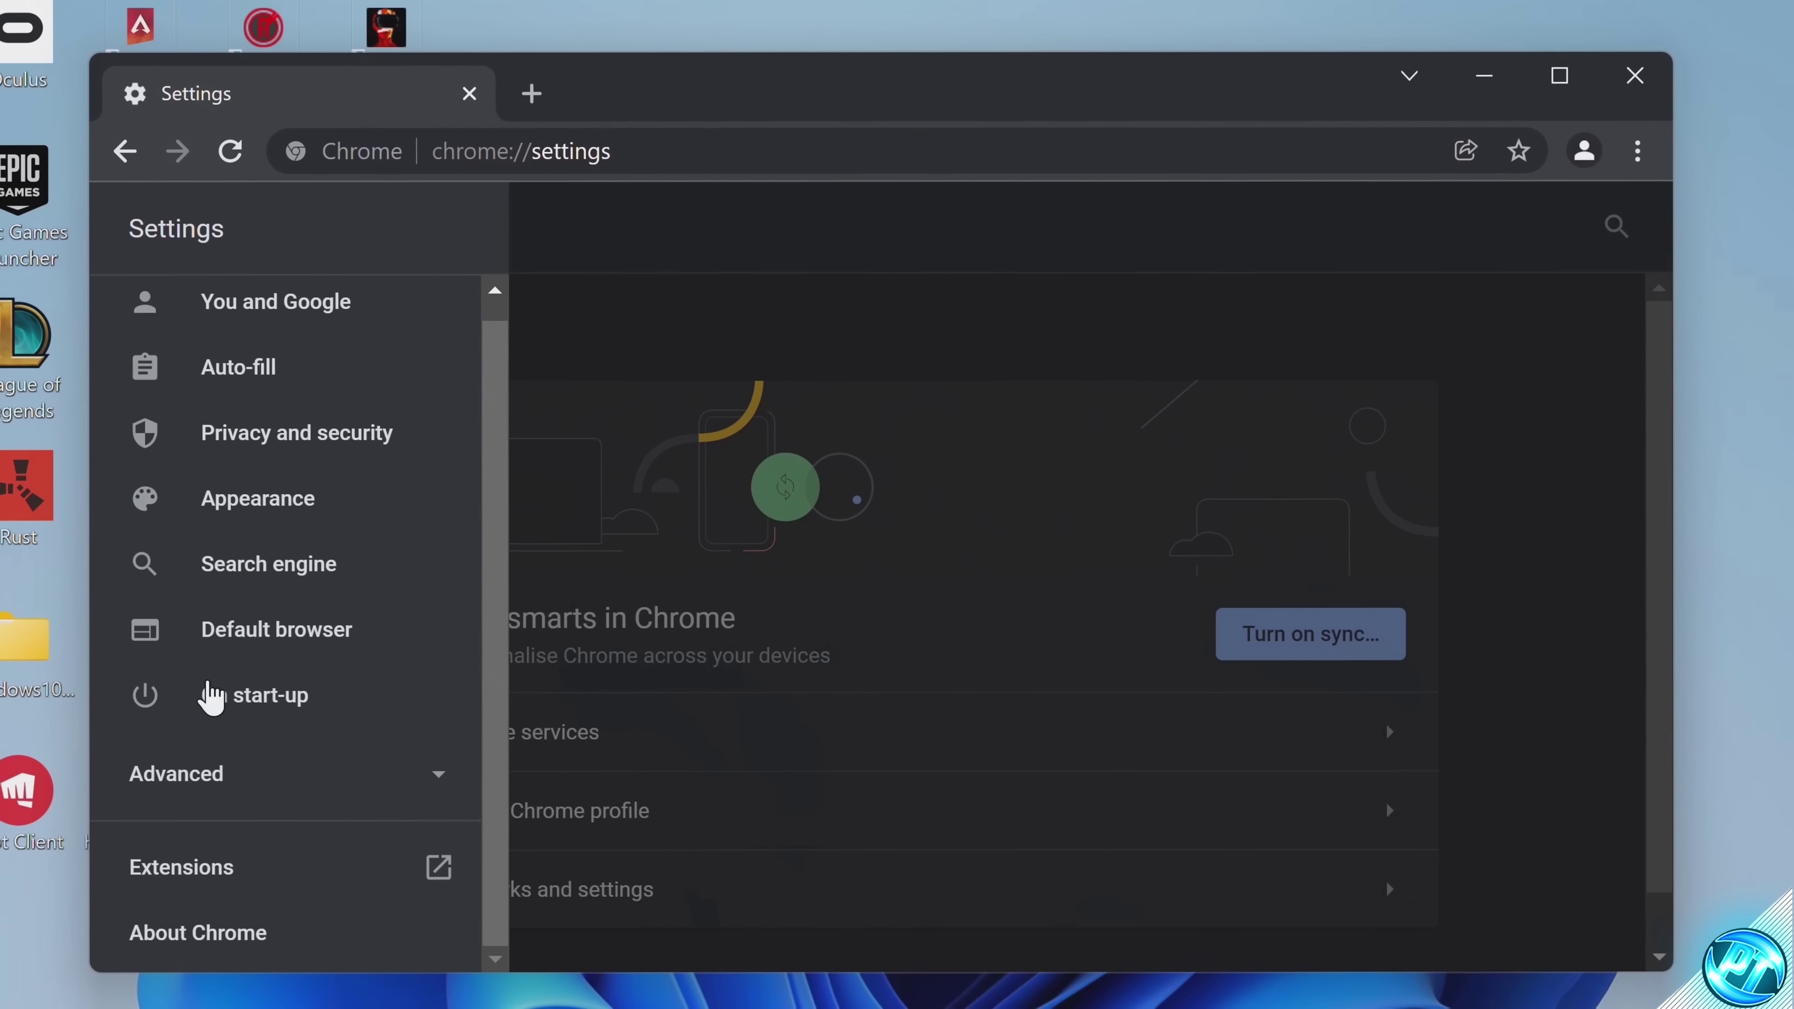
click(187, 772)
scroll(219, 692, down, 5)
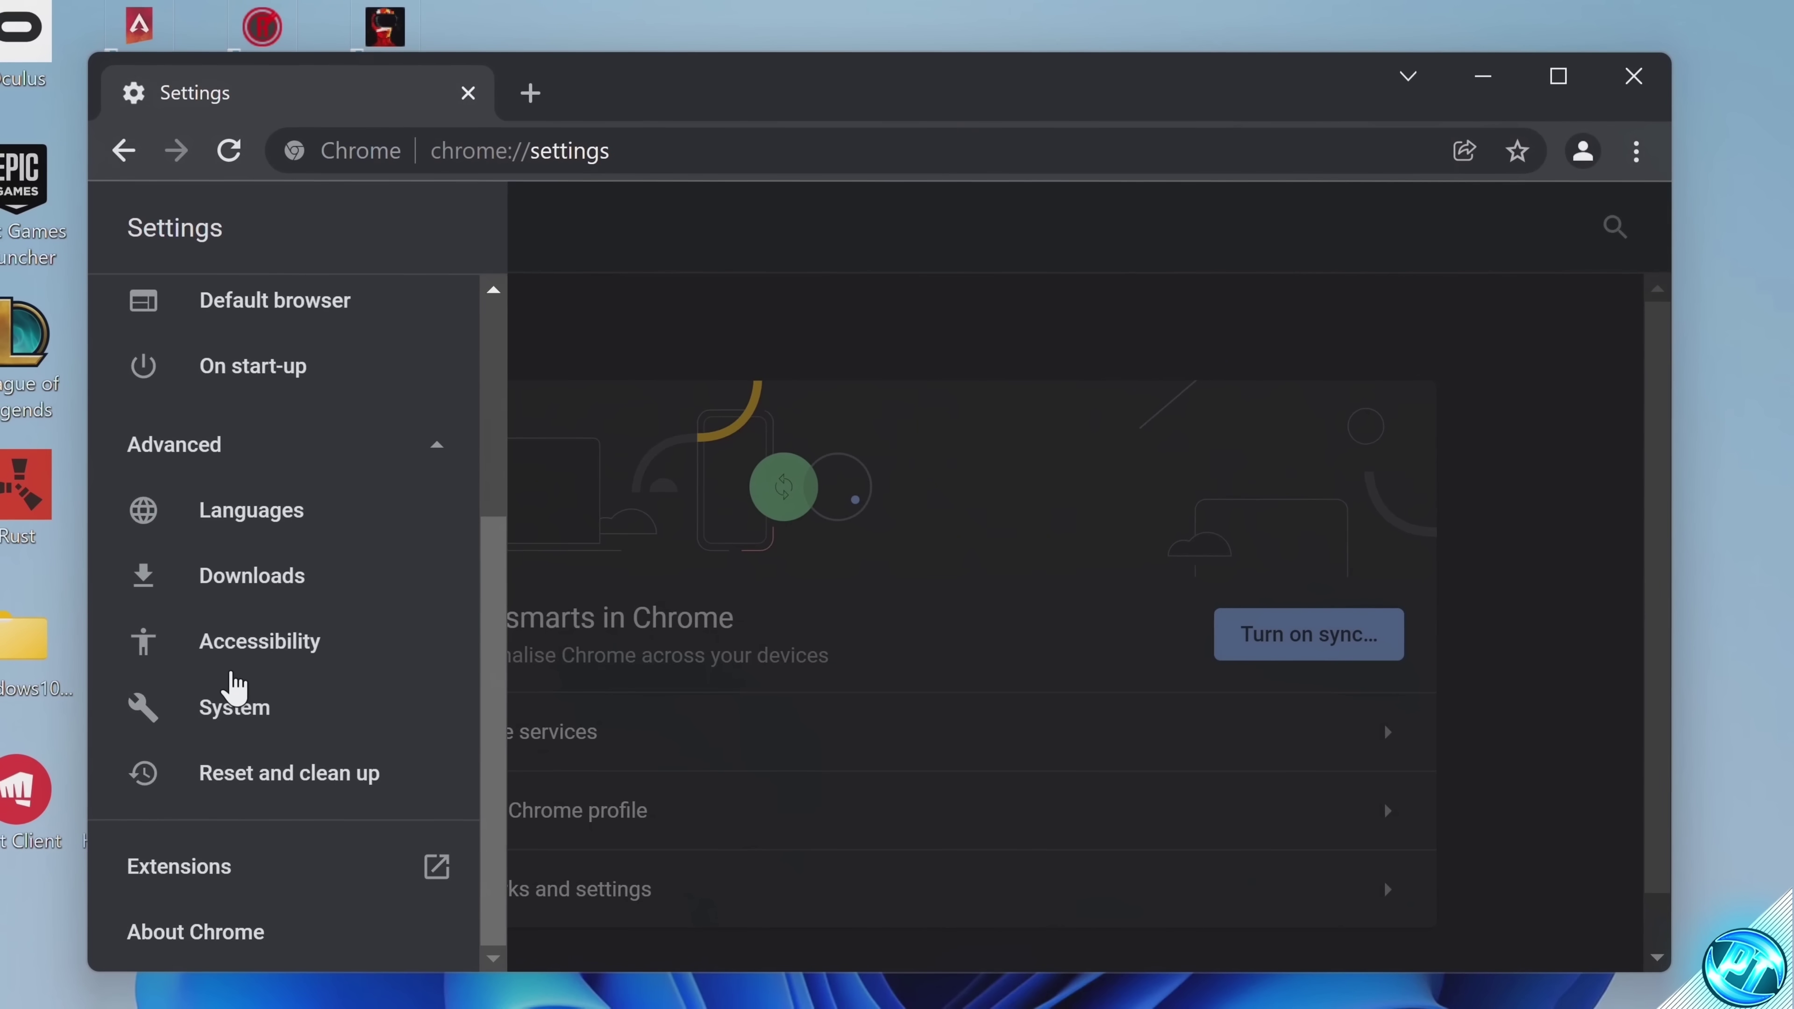
click(233, 706)
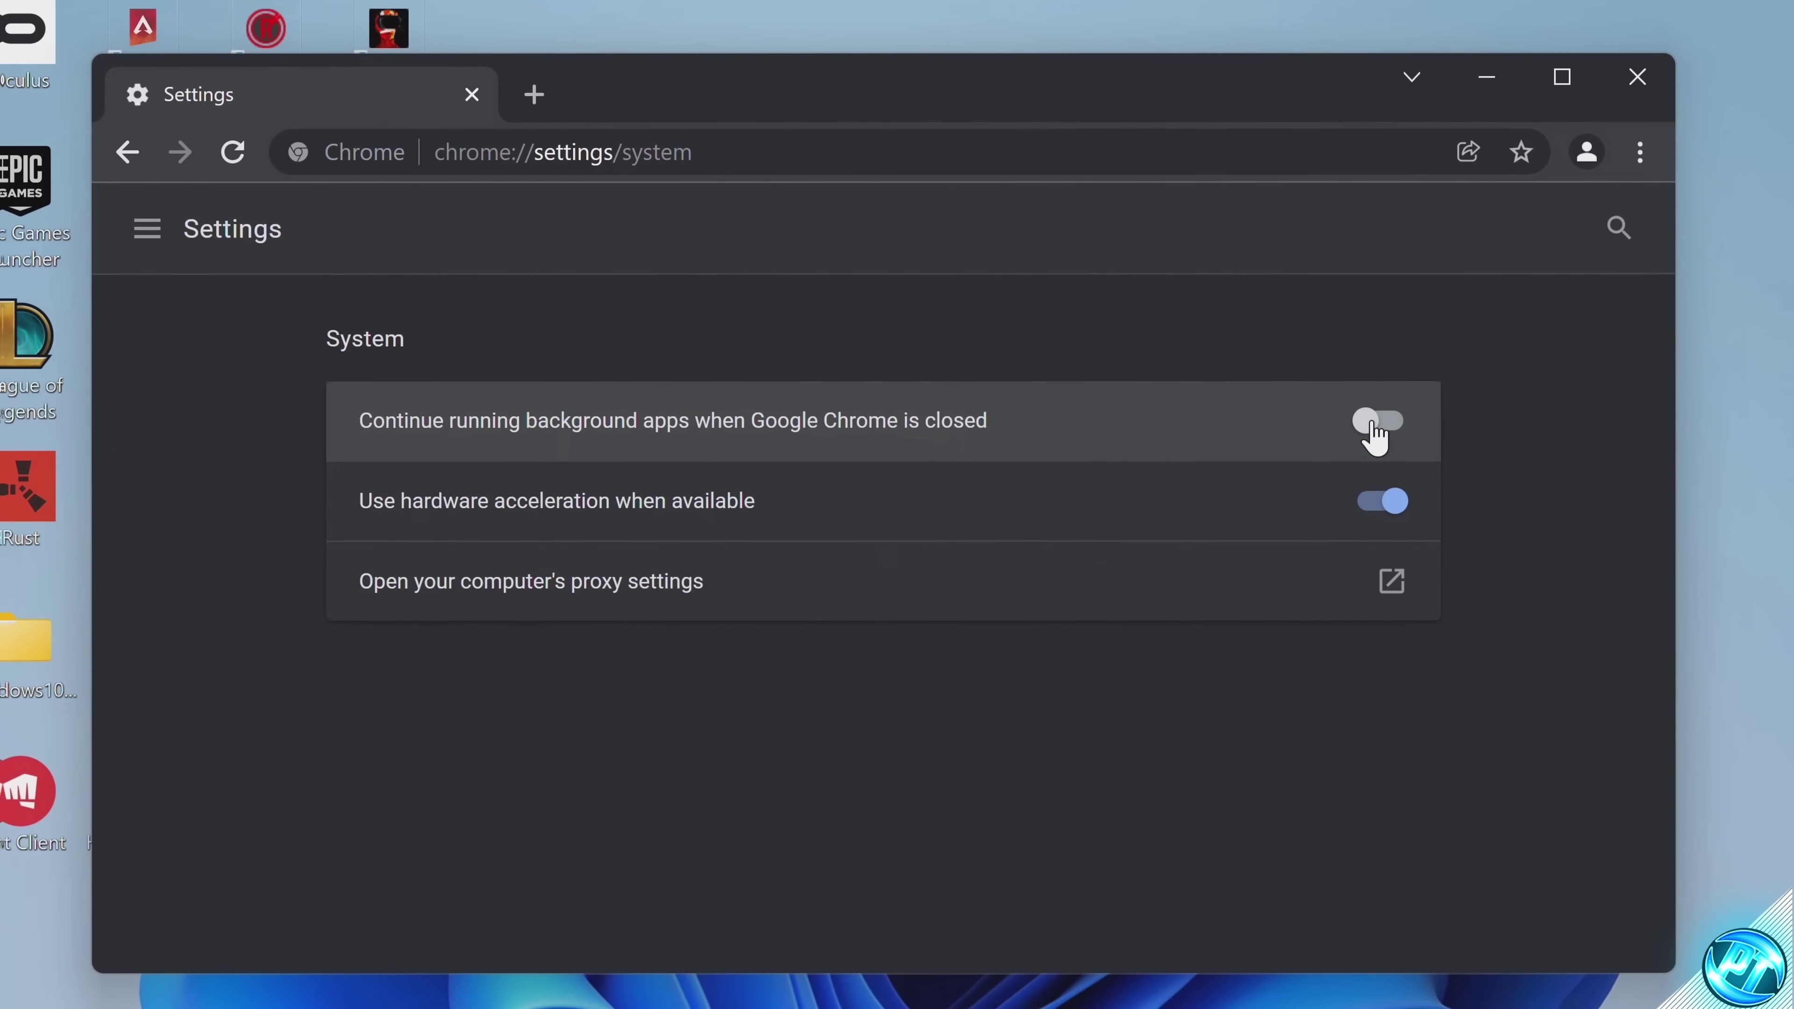
Step: Close the Chrome window to return to the desktop
click(1637, 77)
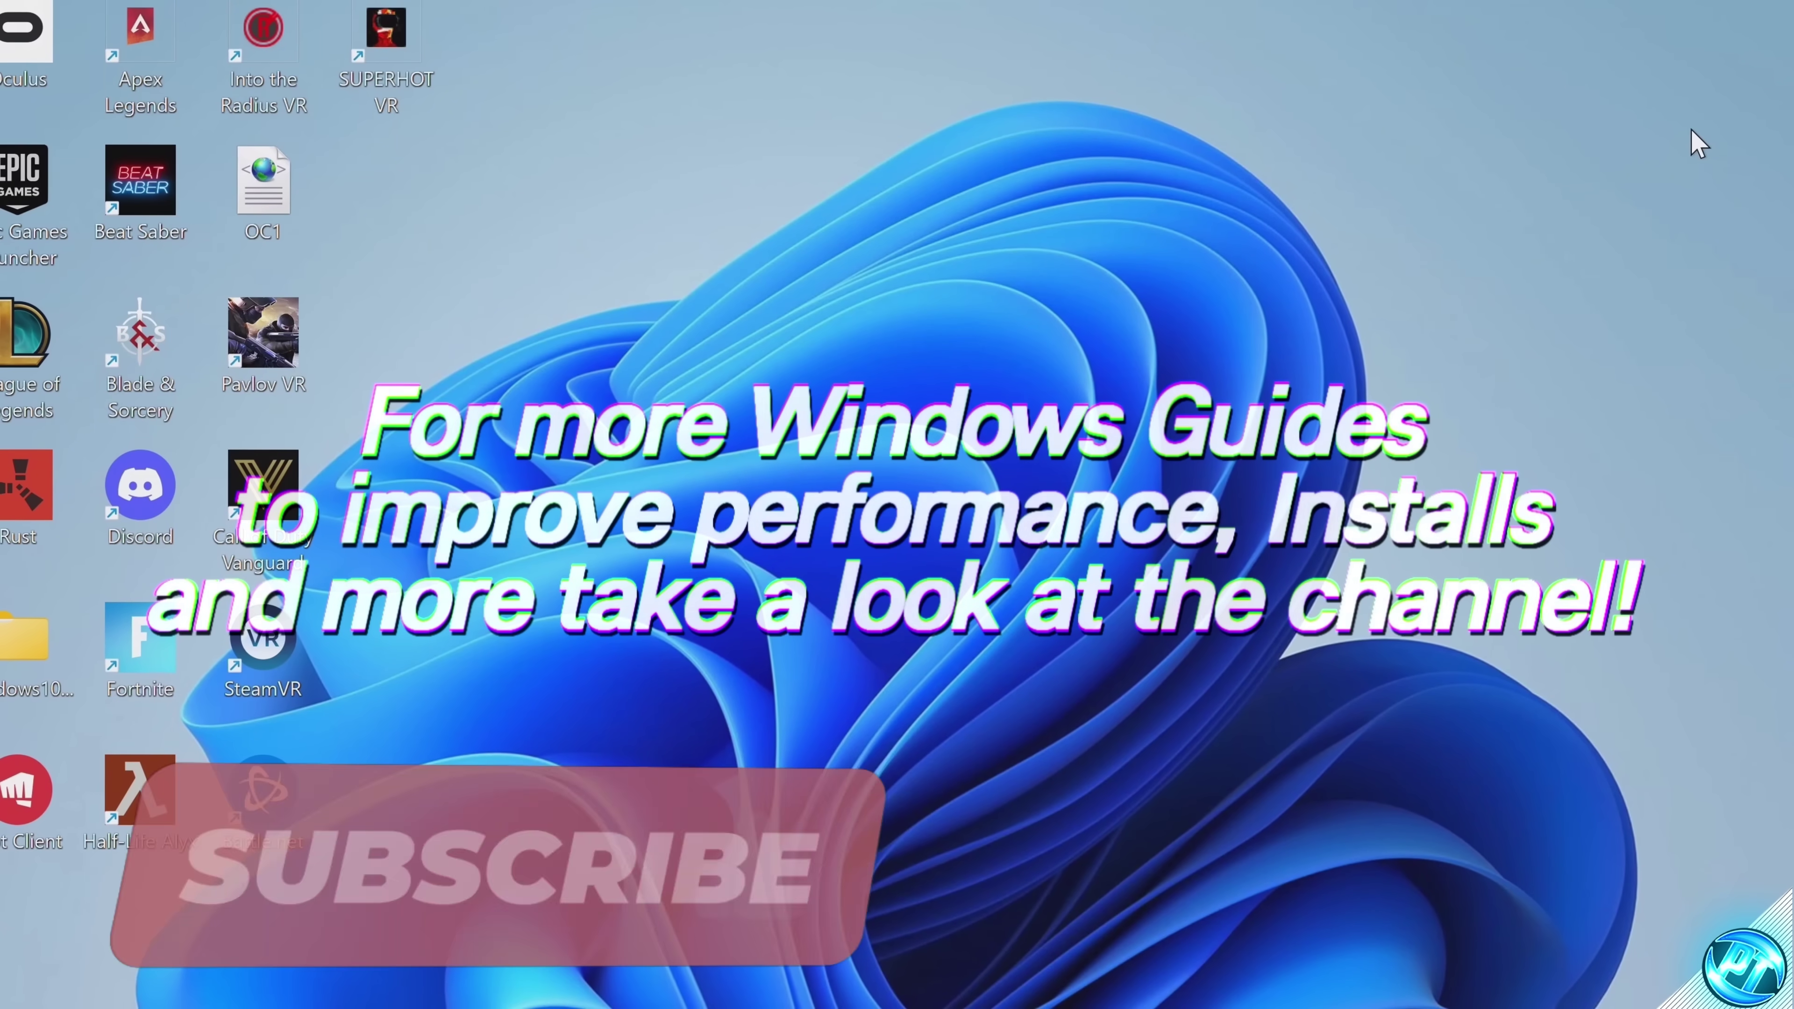